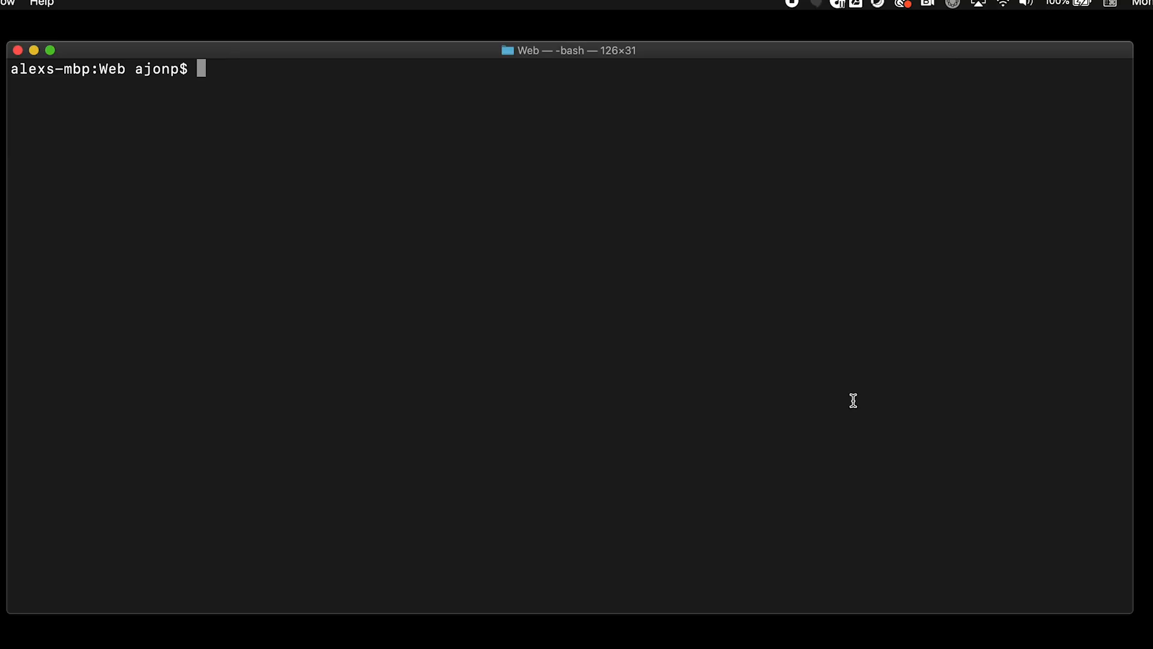
type("n")
type("pm i np")
type("x -g")
Install npx globally and clone the Svelte template into rxfire-svelte with degit
key("Return")
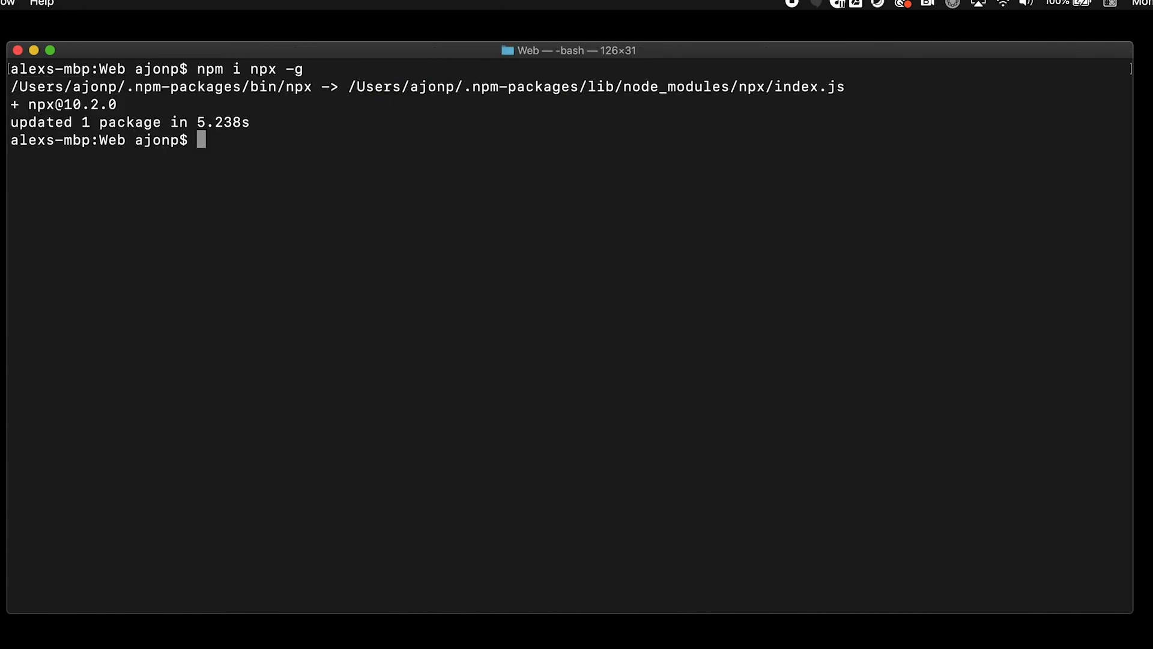
key("cmd+k")
type("npx de")
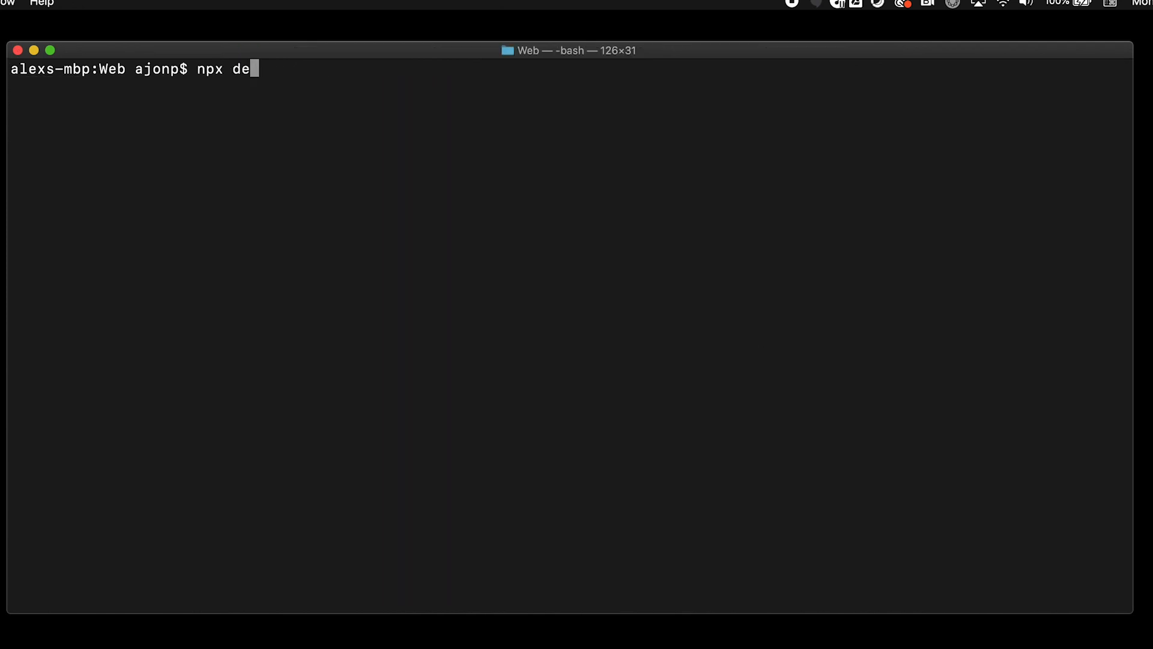
type("git sveltejs")
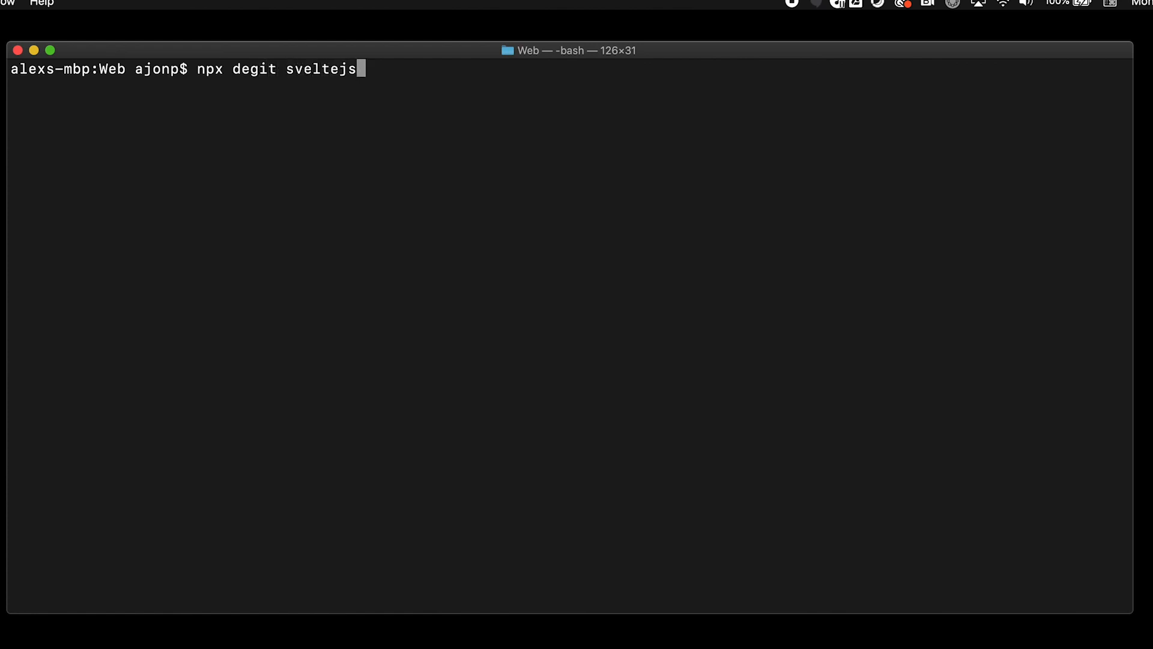
type("/template ")
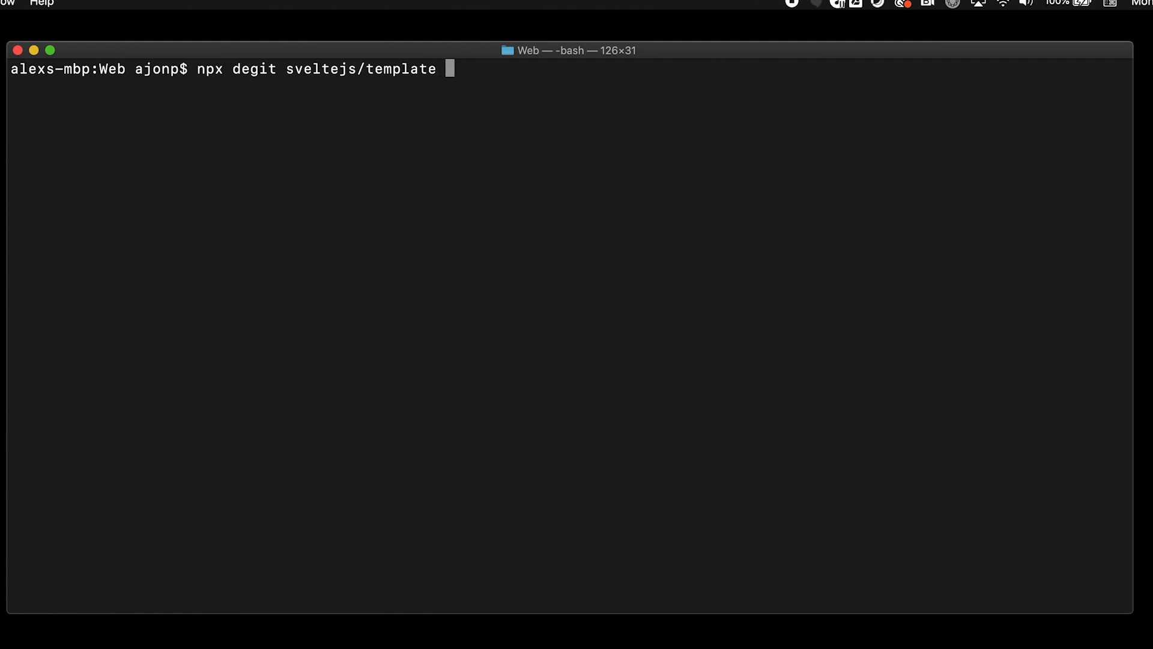
type("rxfire-sv")
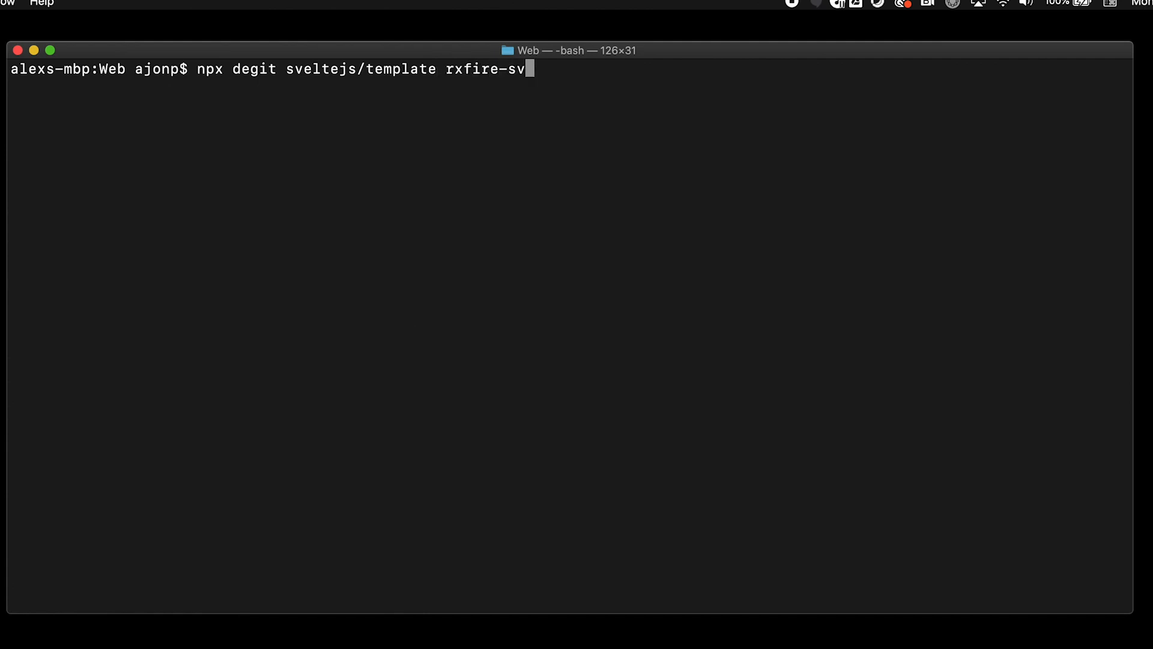
type("elte")
key("Return")
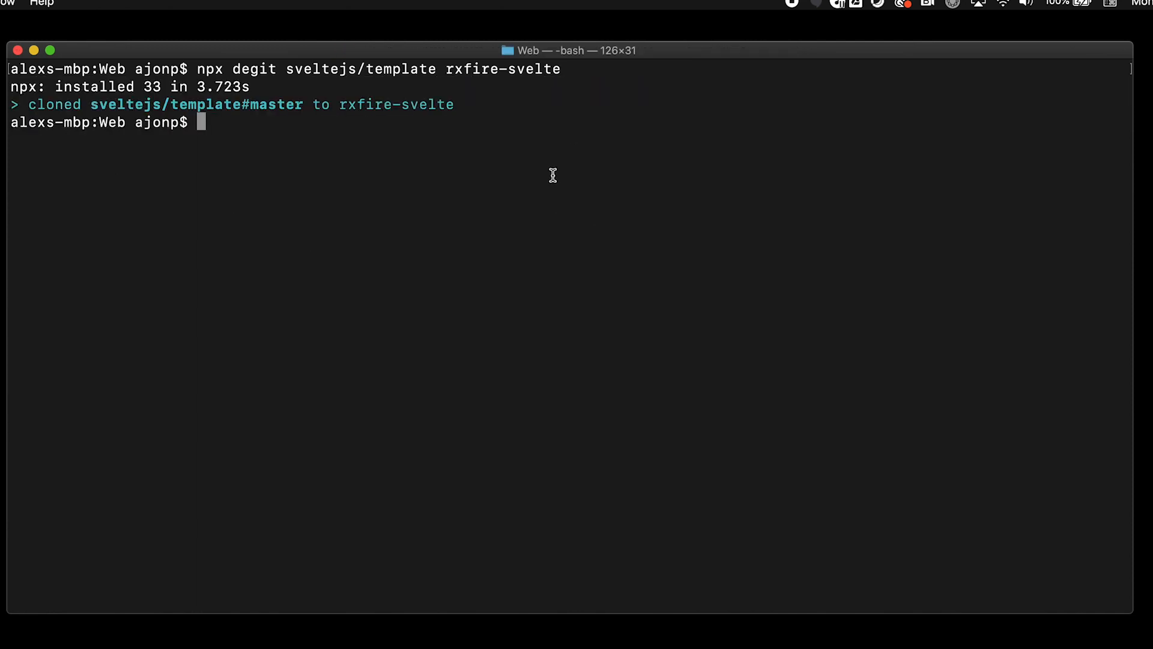
type("cd r")
type("xfi")
Enter the rxfire-svelte folder and install firebase, rxfire and rxjs
key("Tab")
key("Return")
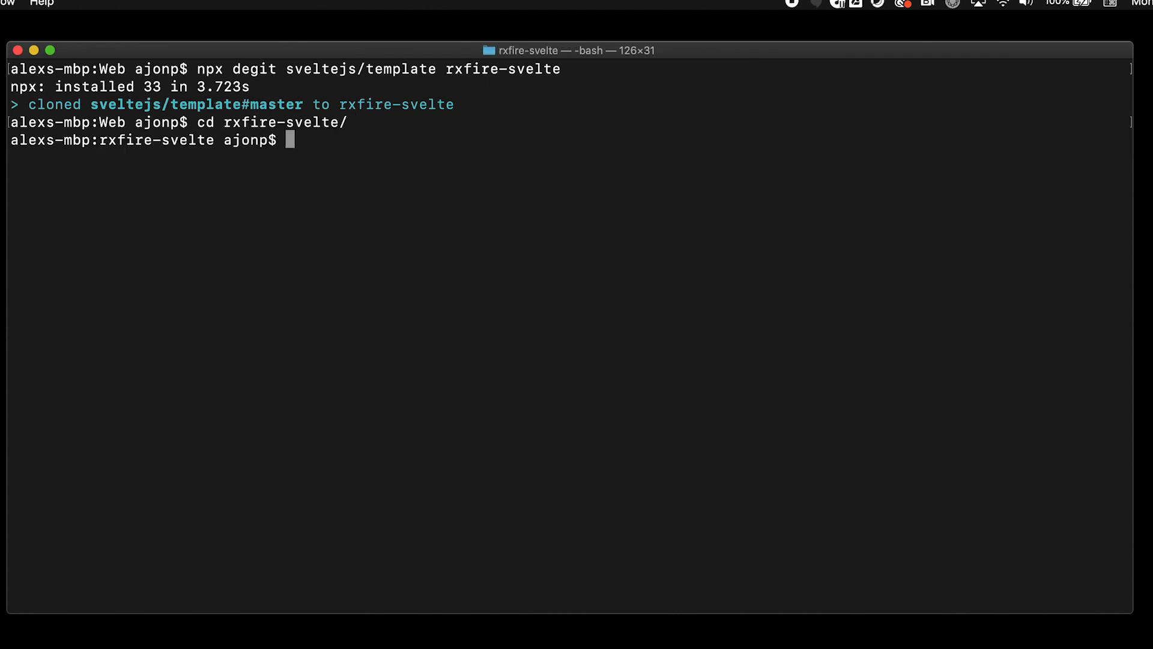
type("npm")
key("ctrl+l")
type("i ")
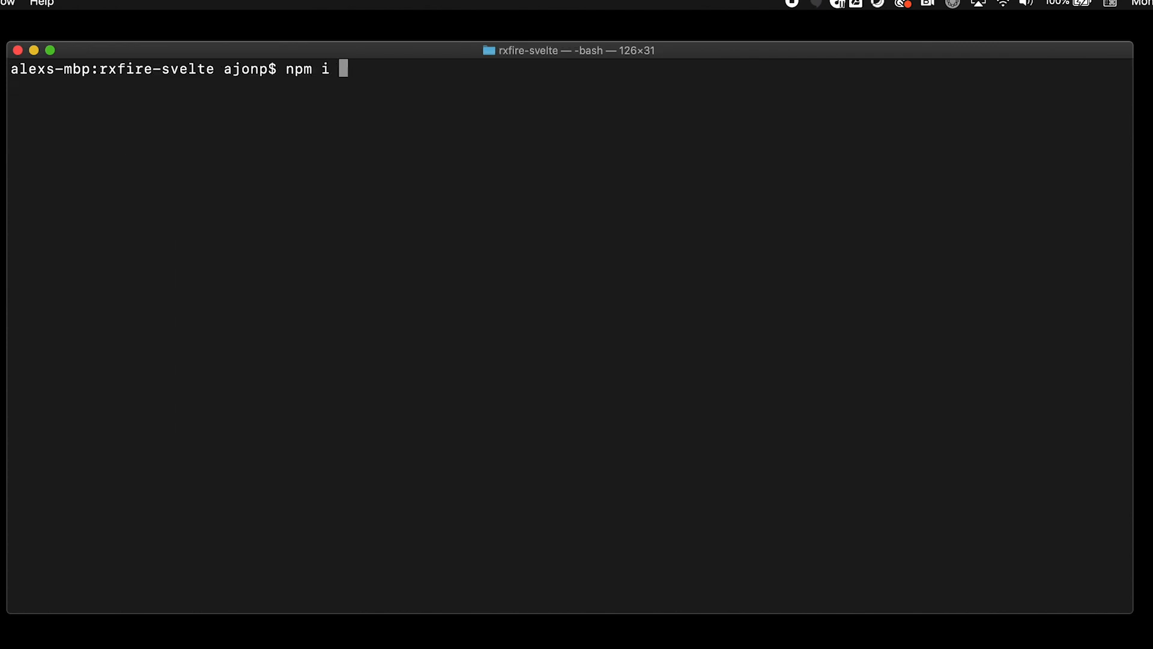
type("fi")
type("rebase r")
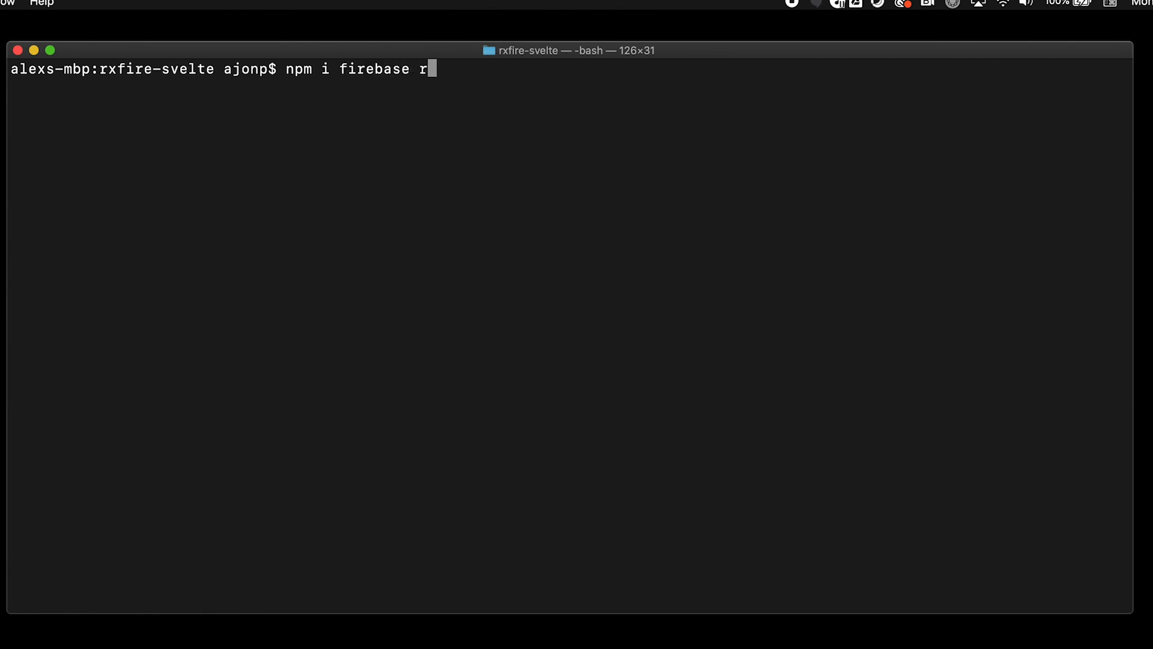
type("xfire rxj")
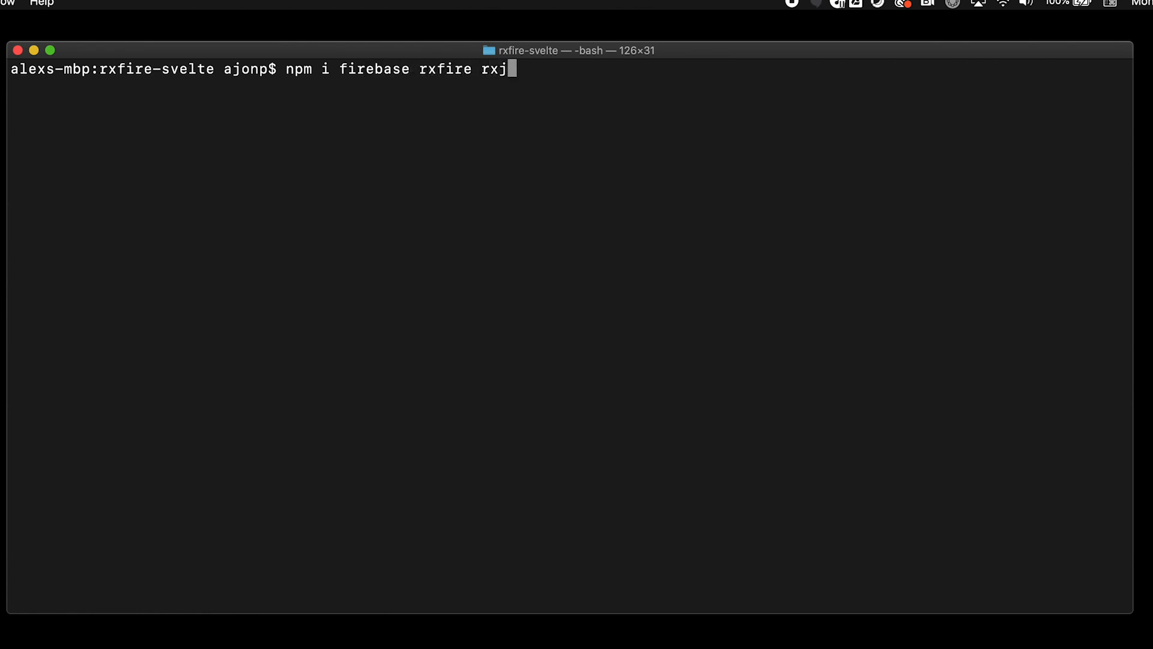
type("s")
key("Return")
type("npm ")
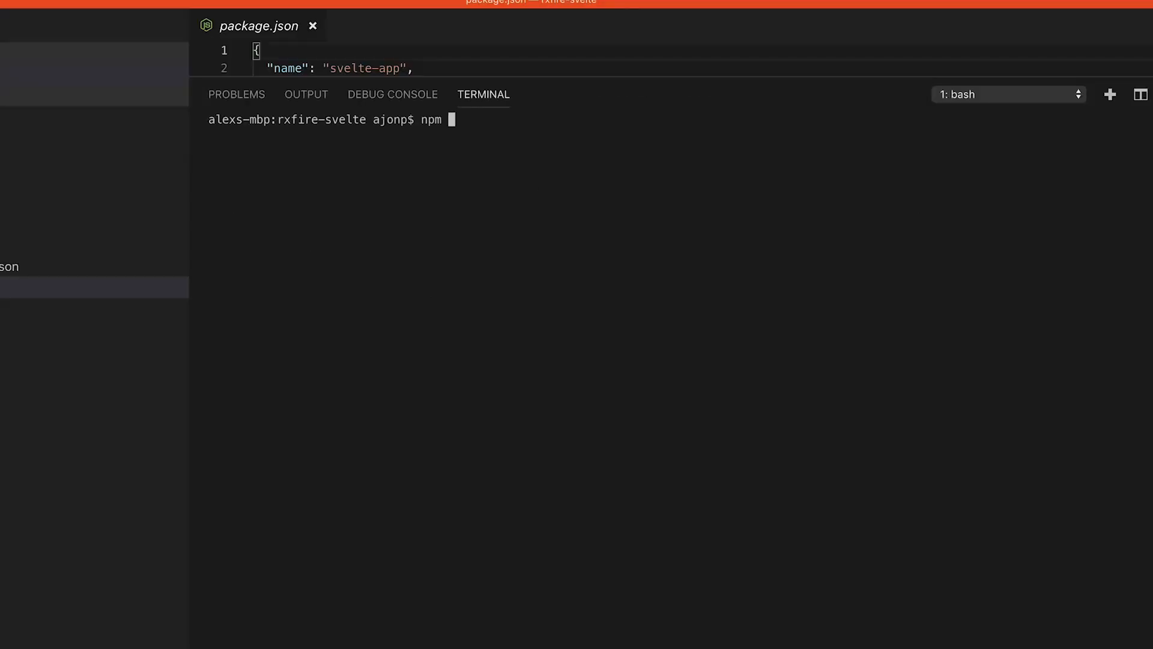
type("run dev")
Start npm run dev and view the Hello world! starter app at localhost:5000
key("Return")
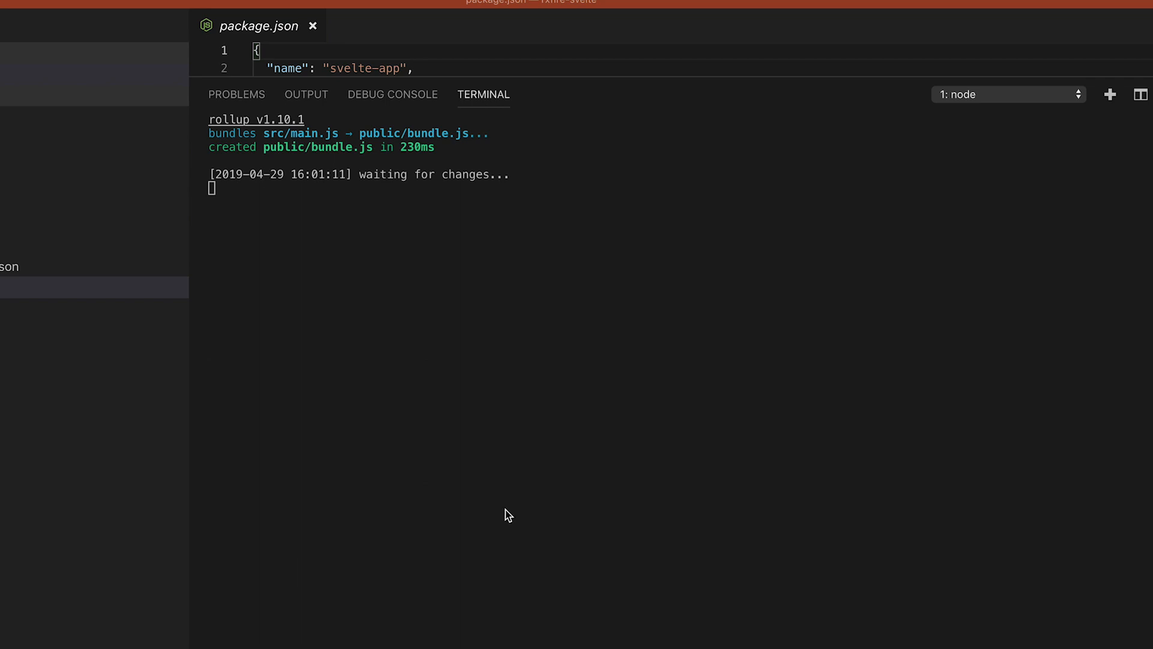
key("super+Tab")
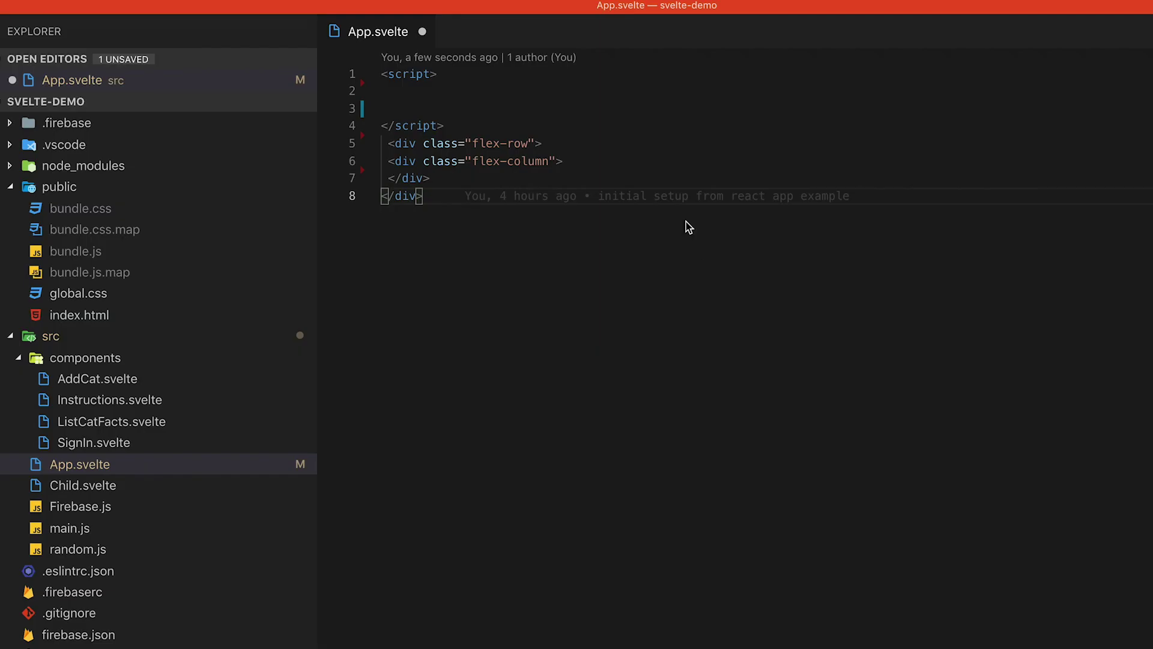
Import the Instructions component in App.svelte's script block
left_click(682, 140)
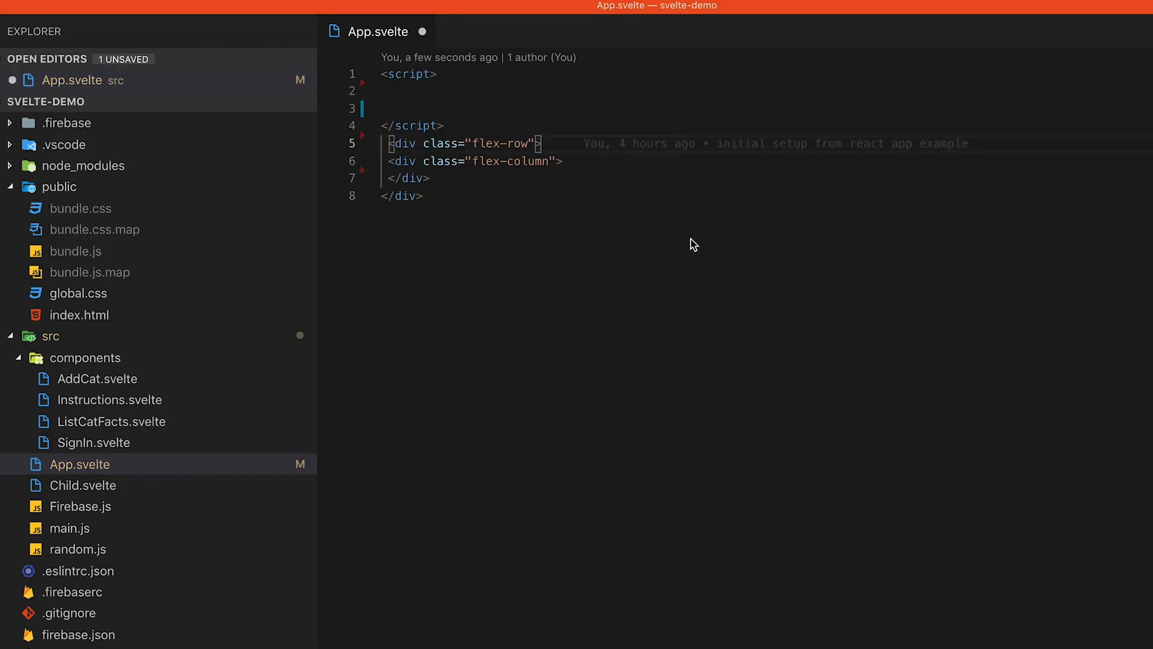
key("ctrl+z")
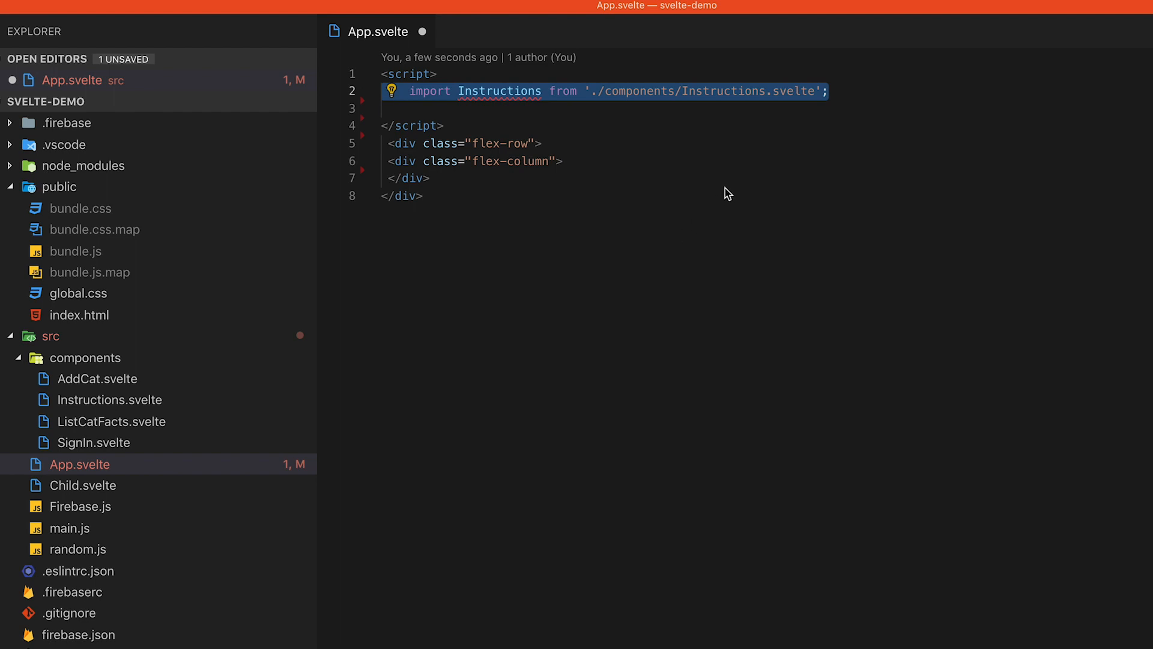
left_click(727, 185)
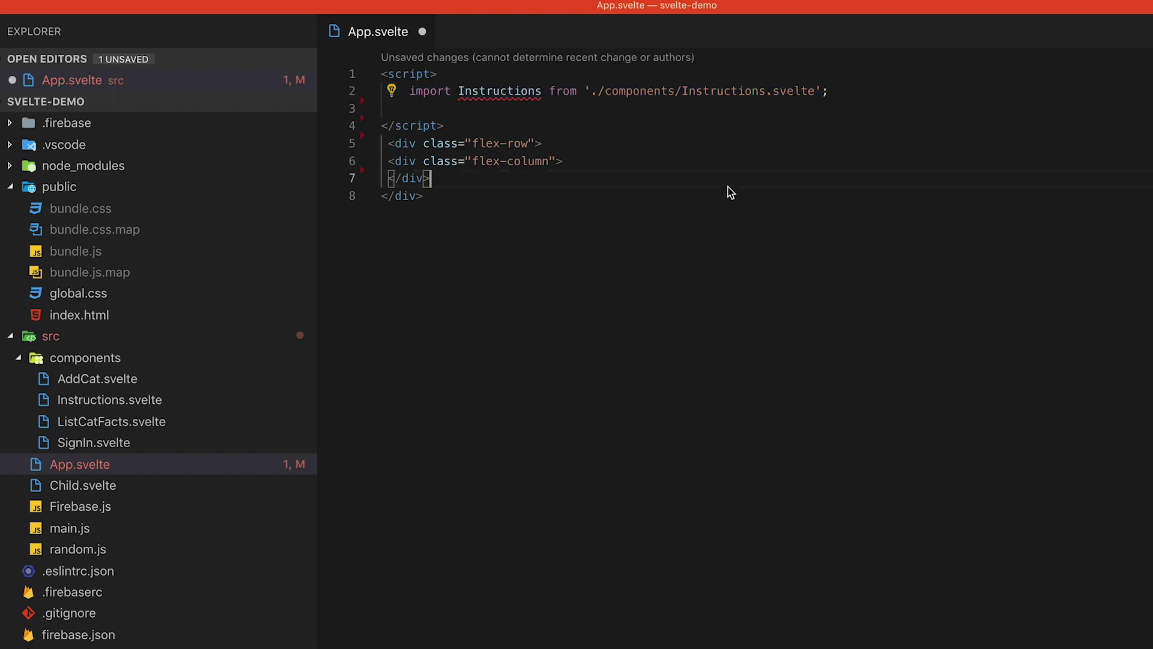
left_click(905, 96)
Render <Instructions /> inside the flex-column div
key("ctrl+z")
key("ctrl+z")
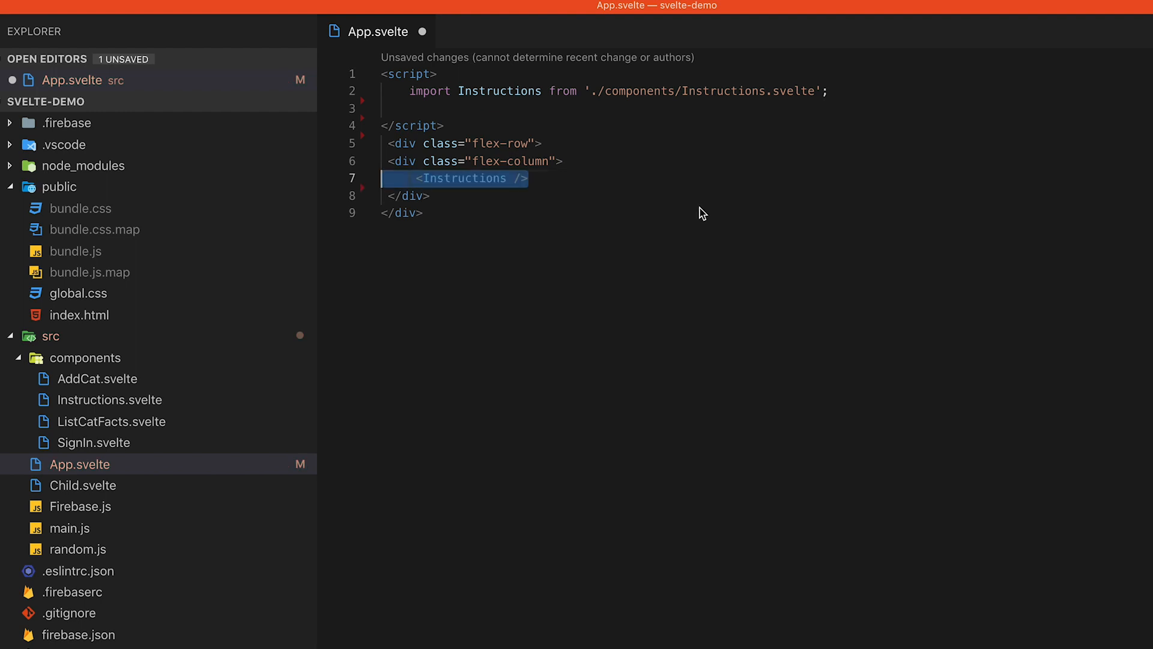
left_click(700, 209)
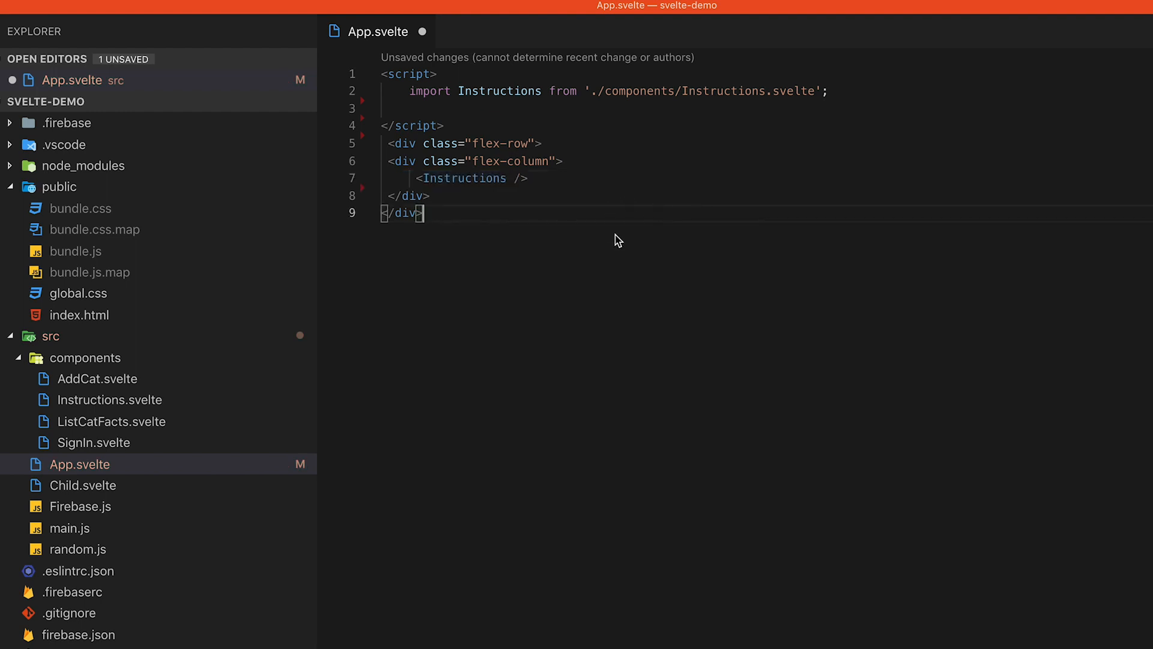
key("cmd+p")
type("in")
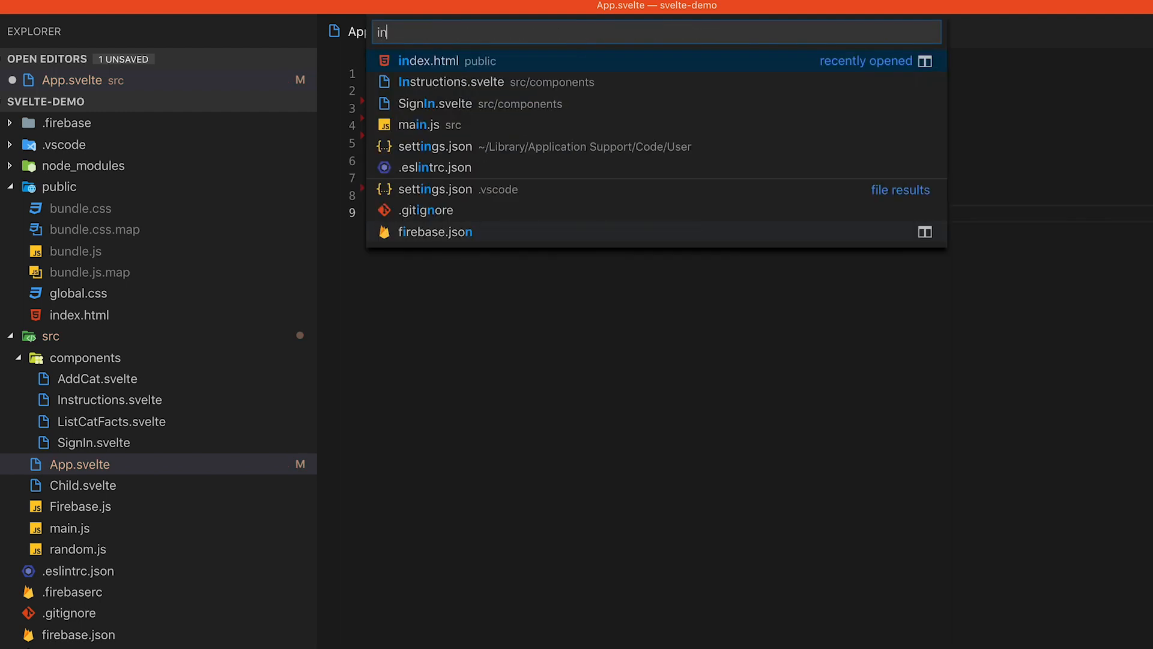
type("s")
Review the Instructions.svelte component, then return to App.svelte
key("Return")
key("super+a")
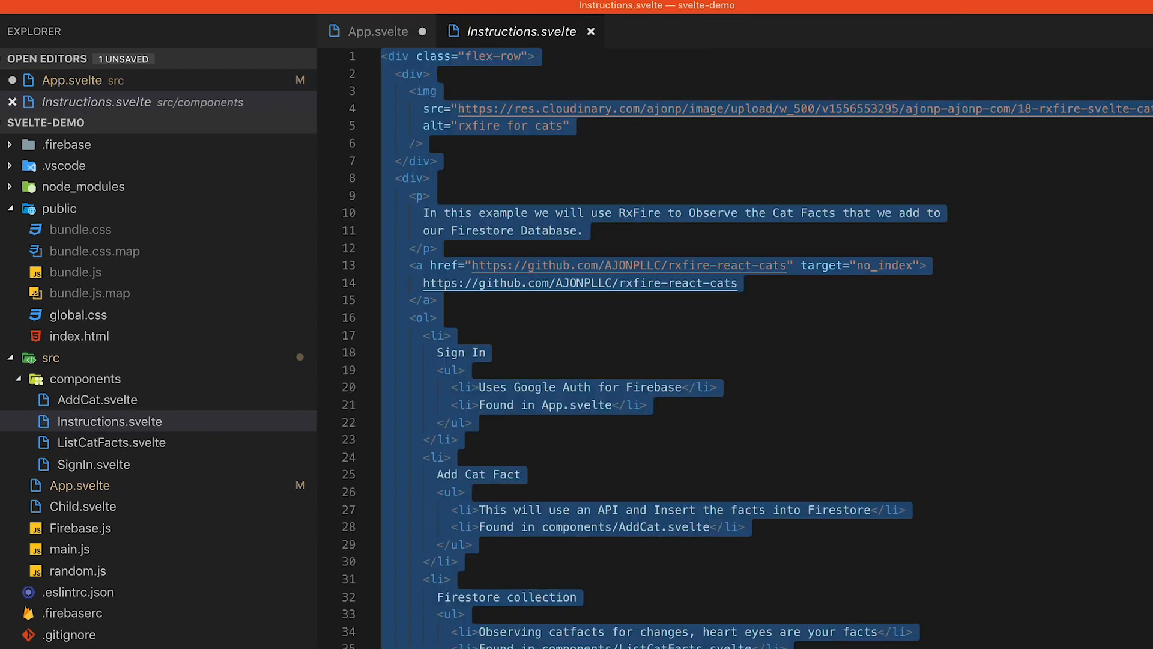
left_click(708, 162)
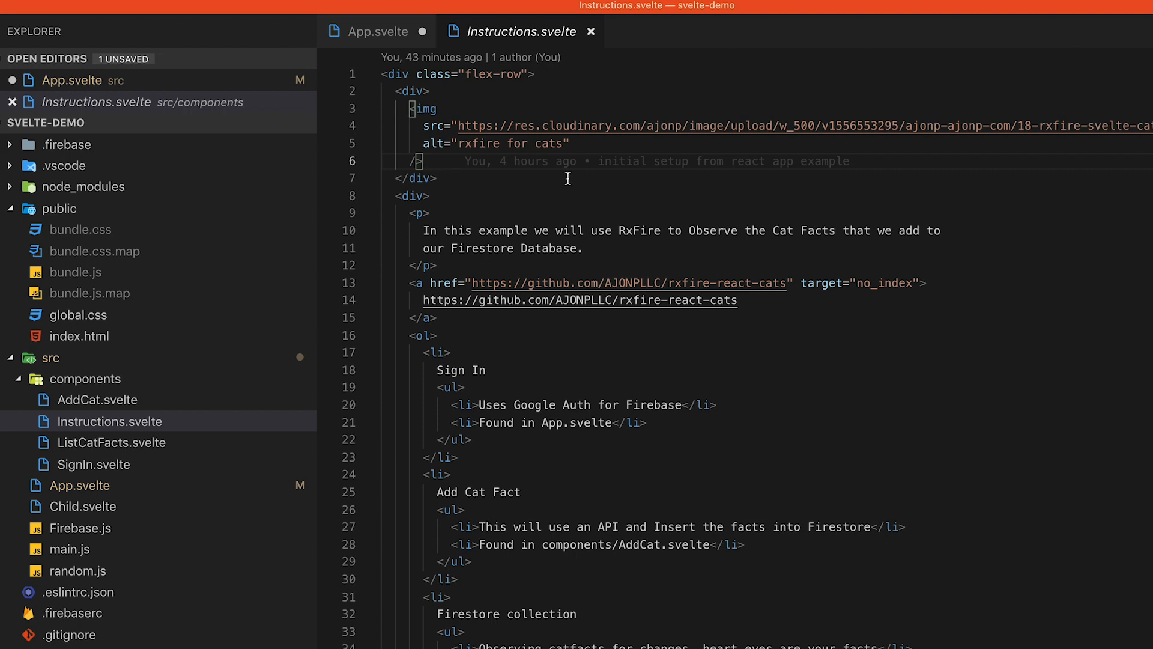
scroll(568, 180, "down", 3)
scroll(568, 179, "down", 3)
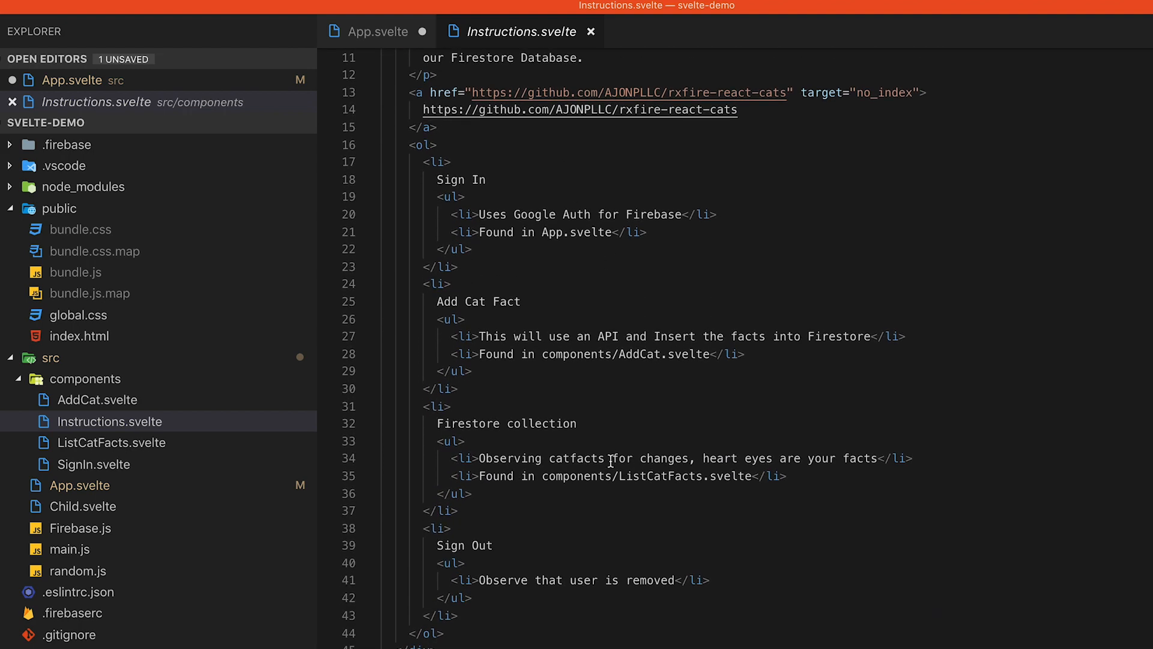
scroll(596, 546, "up", 2)
scroll(603, 555, "up", 3)
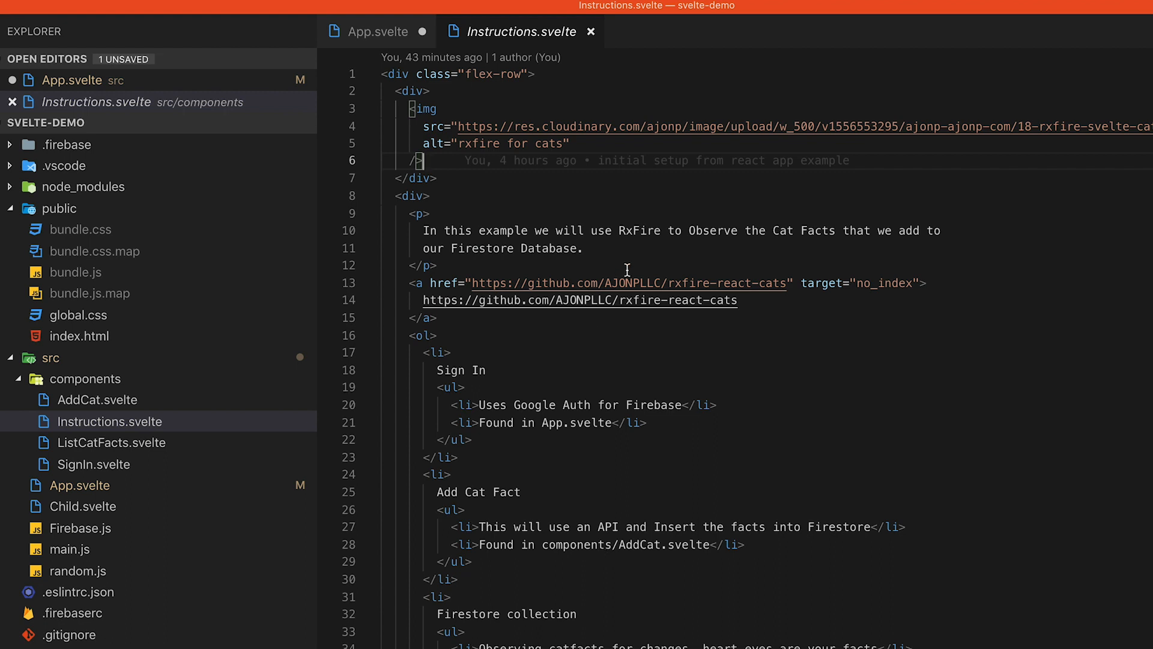
left_click(668, 217)
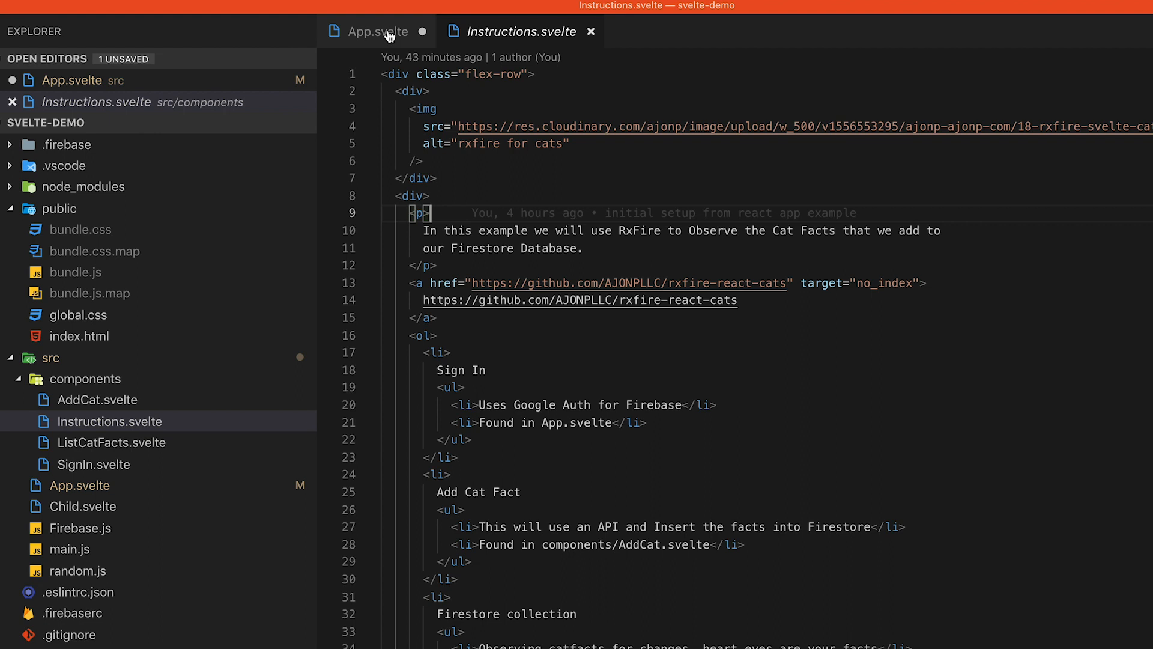
left_click(388, 36)
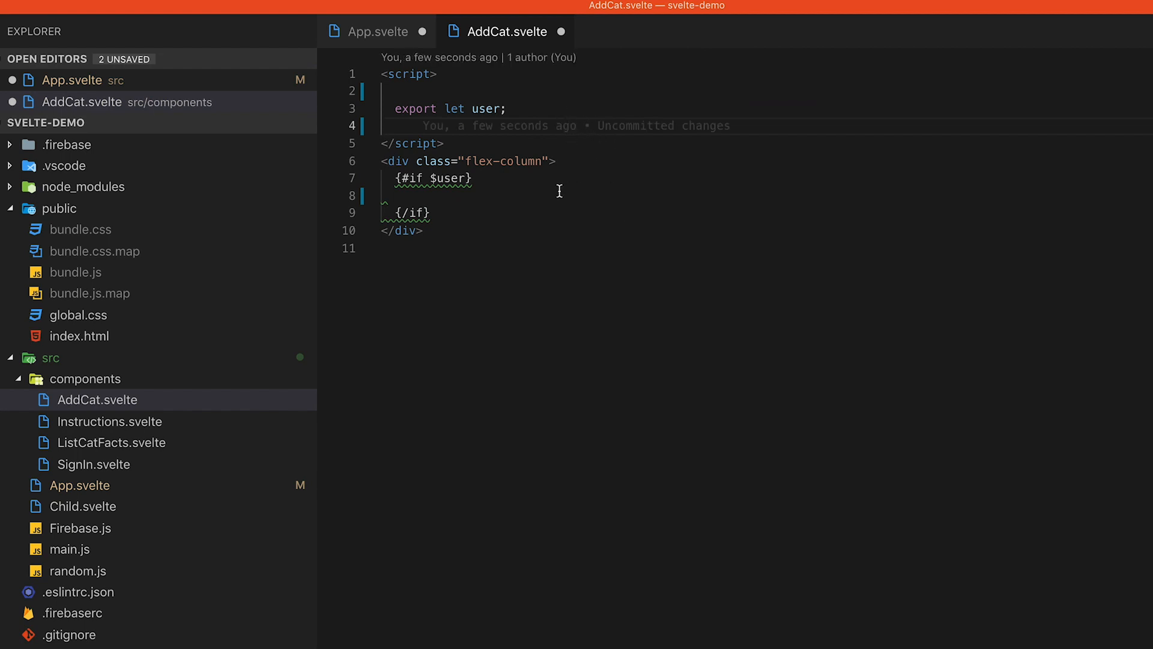
Add the firestore and catFacts imports and an Add Cat Fact button inside {#if $user}
left_click(518, 182)
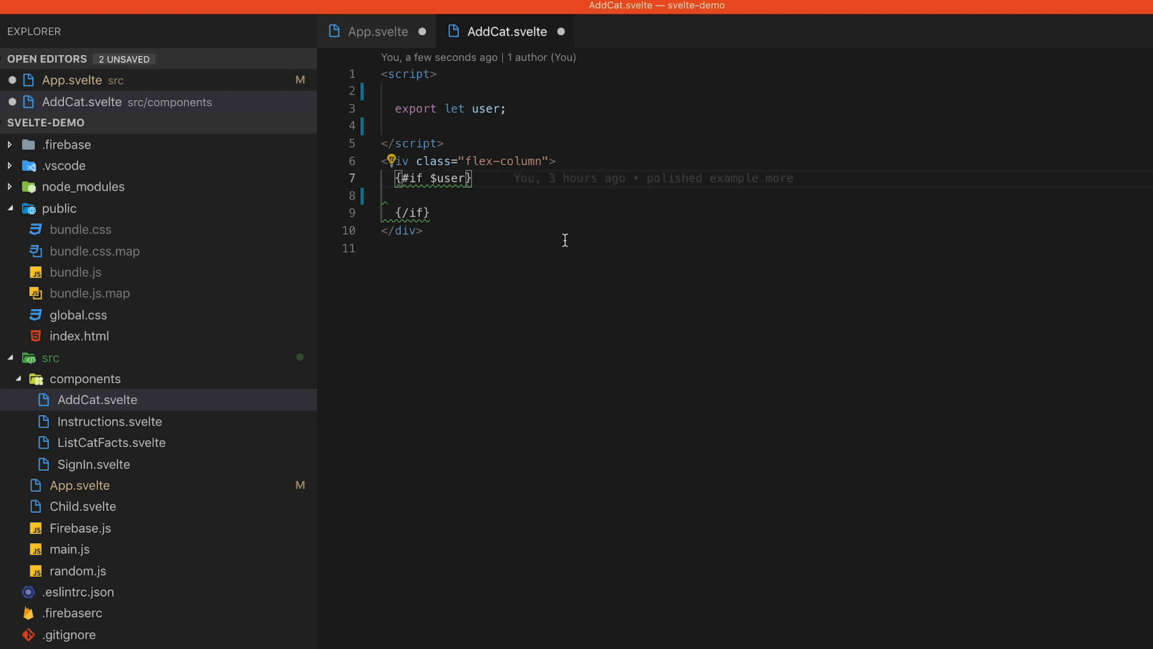
key("ctrl+z")
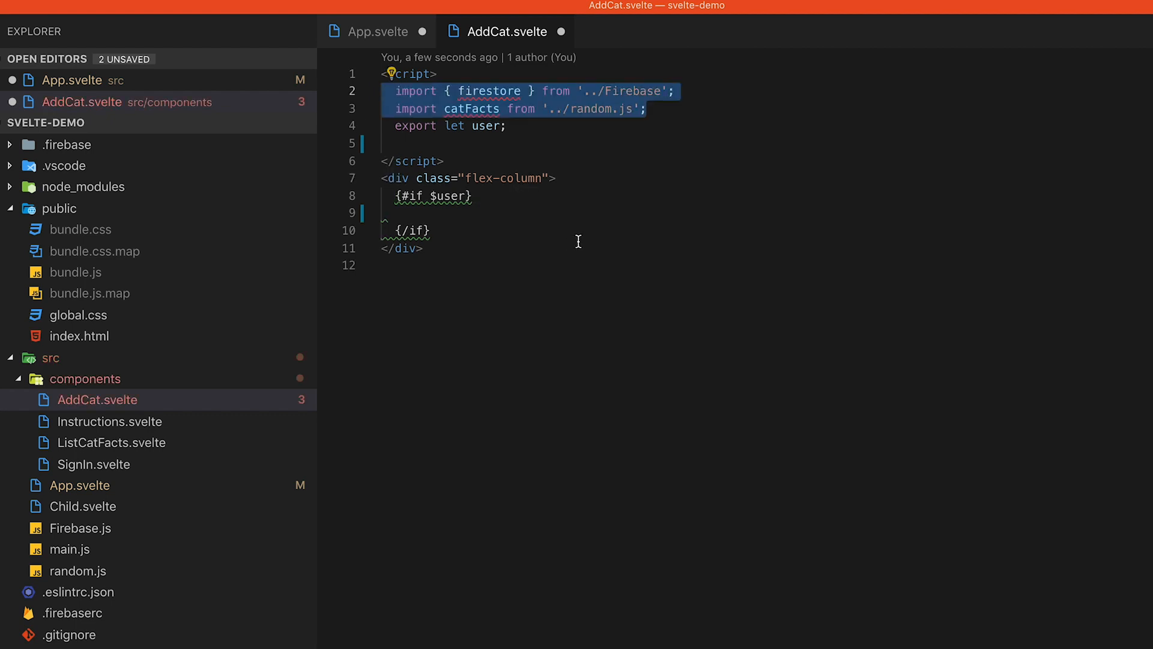
left_click(580, 241)
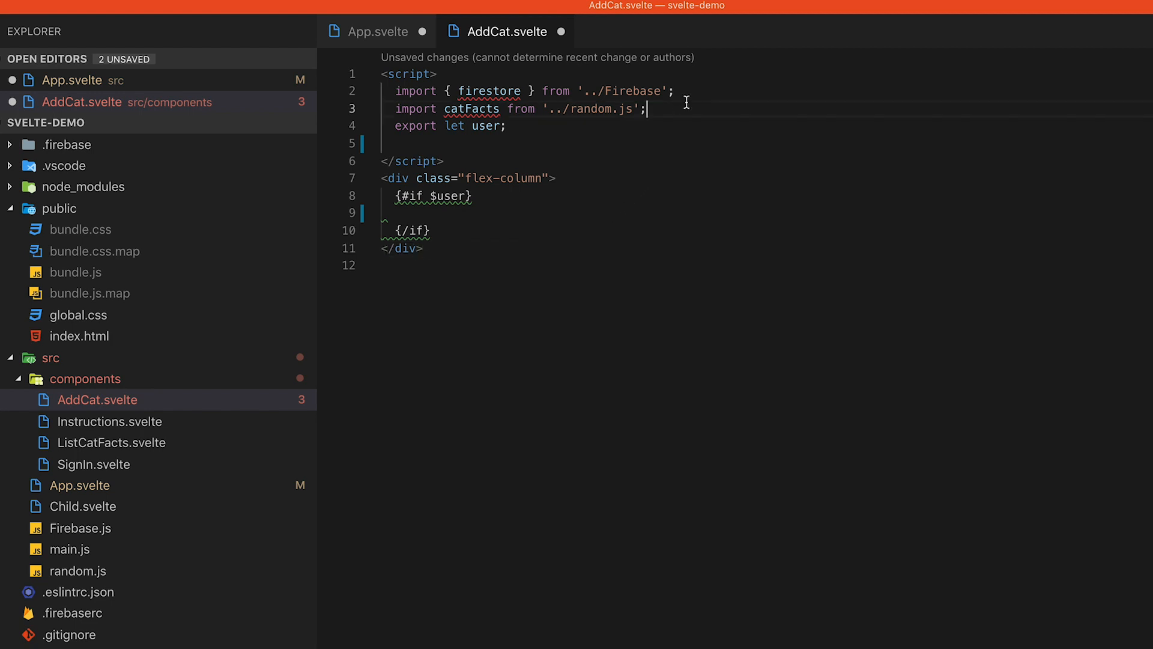
key("ctrl+z")
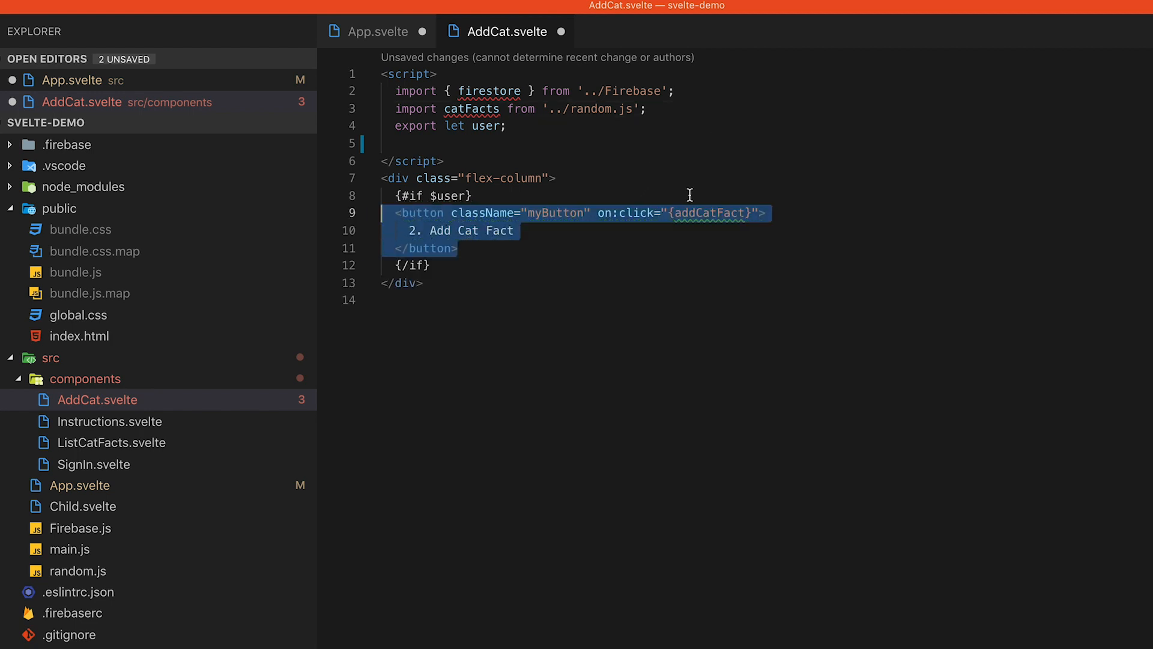
Point out the on:click directive wired to the addCatFact handler
left_click(637, 252)
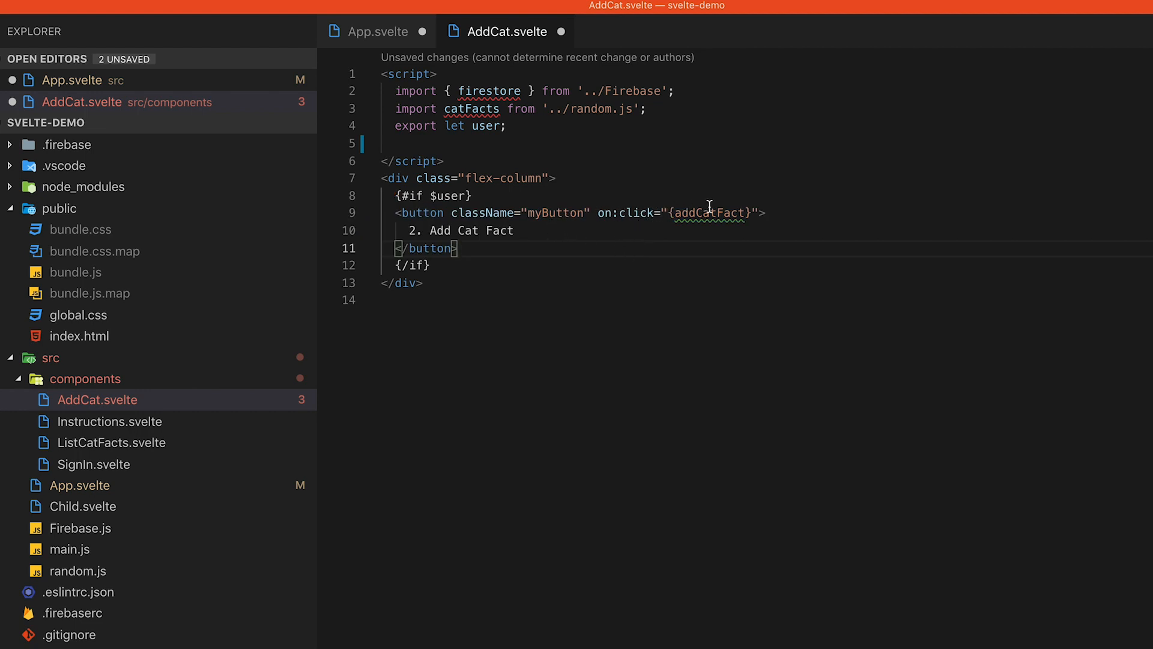
left_click(600, 213)
left_click_drag(601, 212, 654, 210)
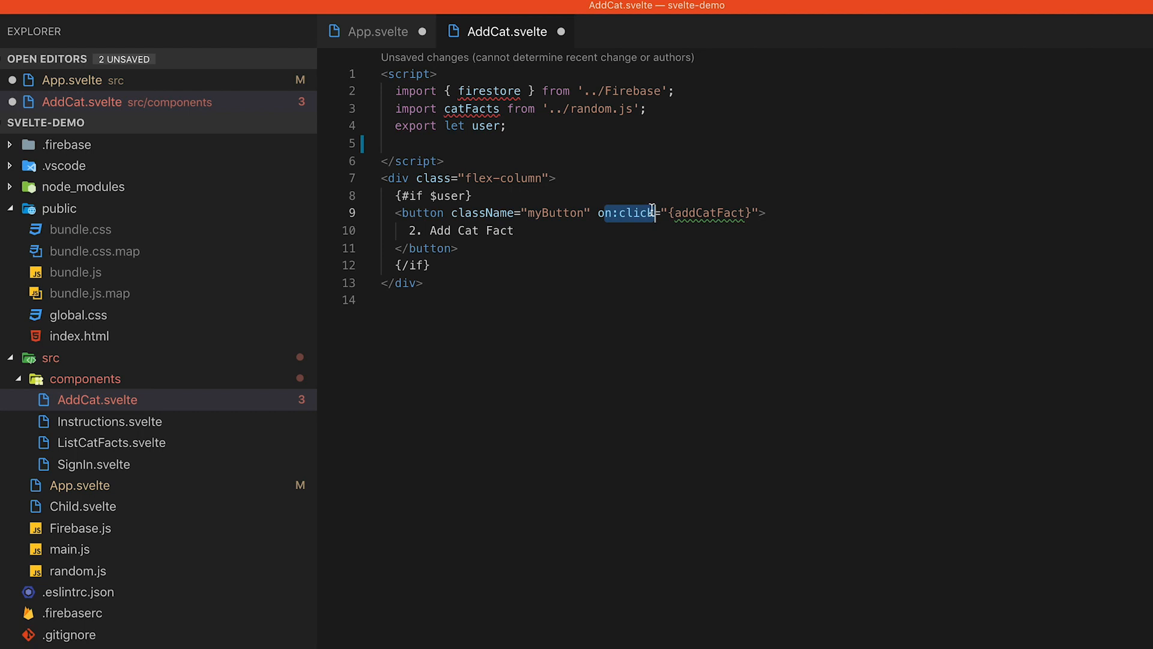
left_click(709, 213)
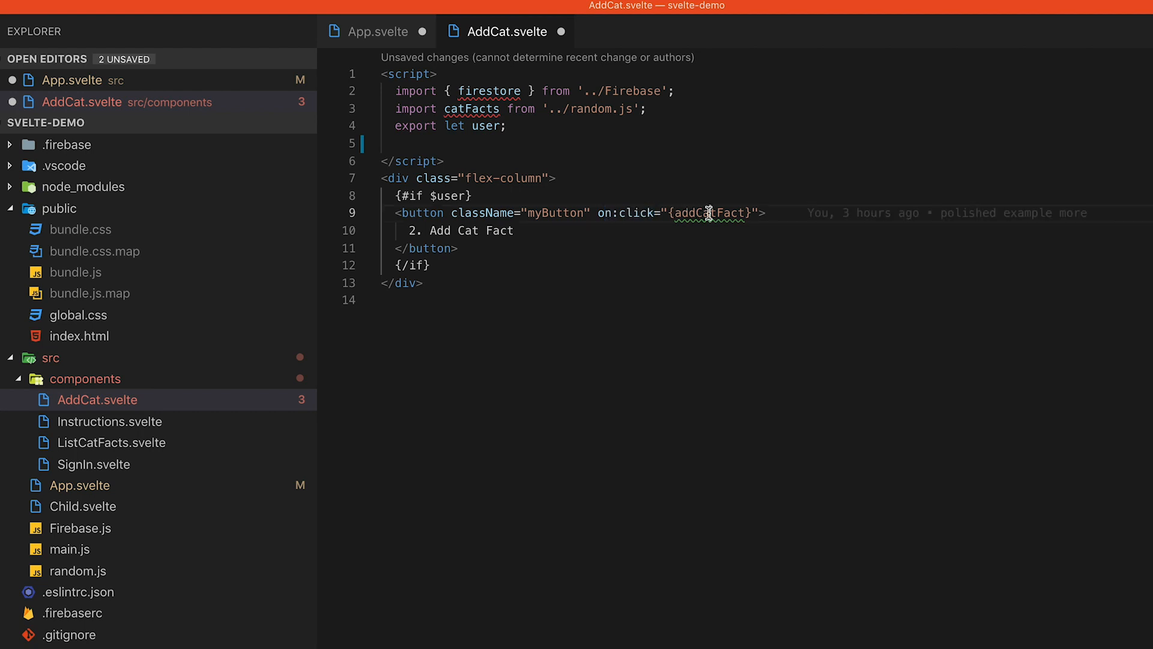
Add the async addCatFact function that saves a random cat fact with the user's uid
key("ctrl+z")
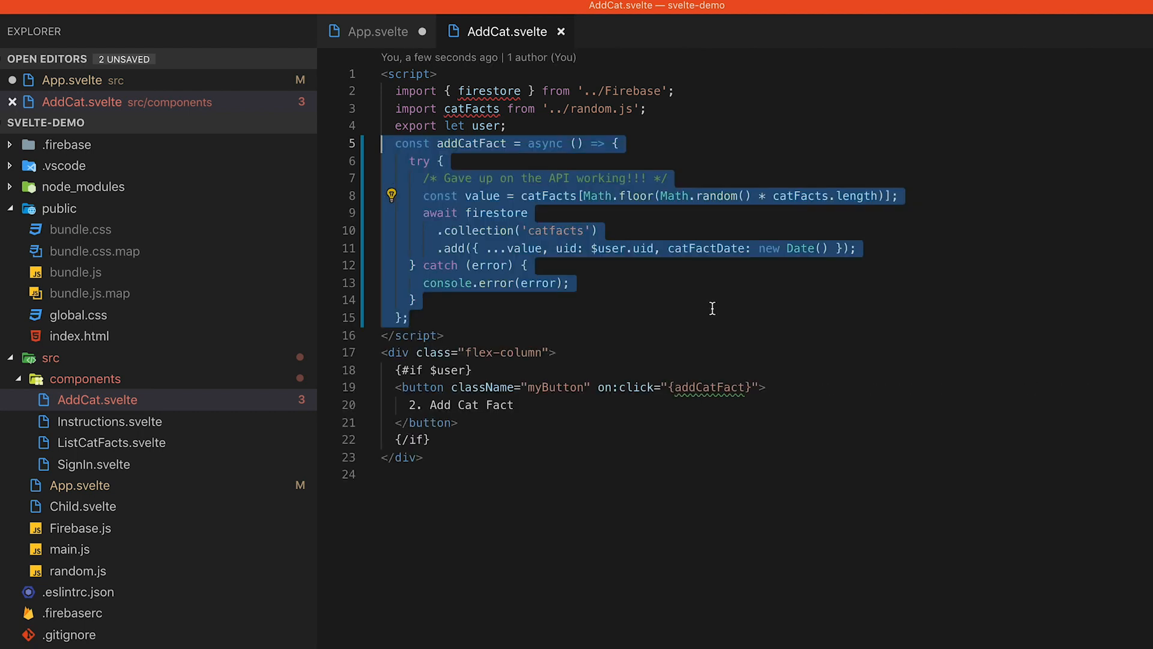
left_click(647, 310)
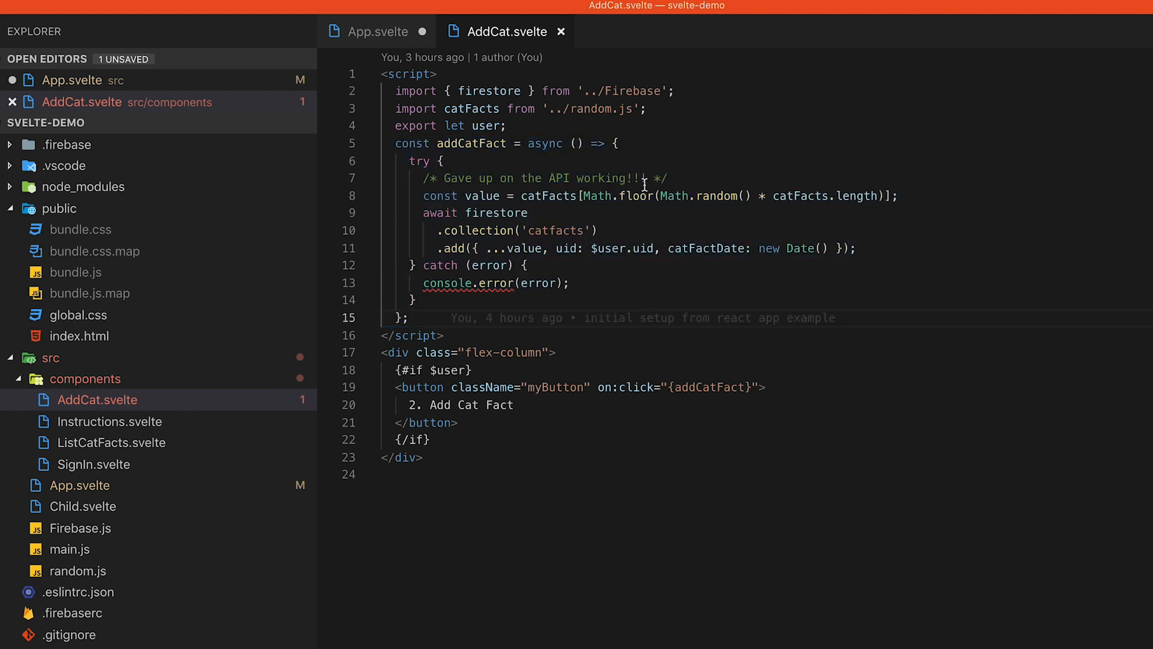
left_click(685, 148)
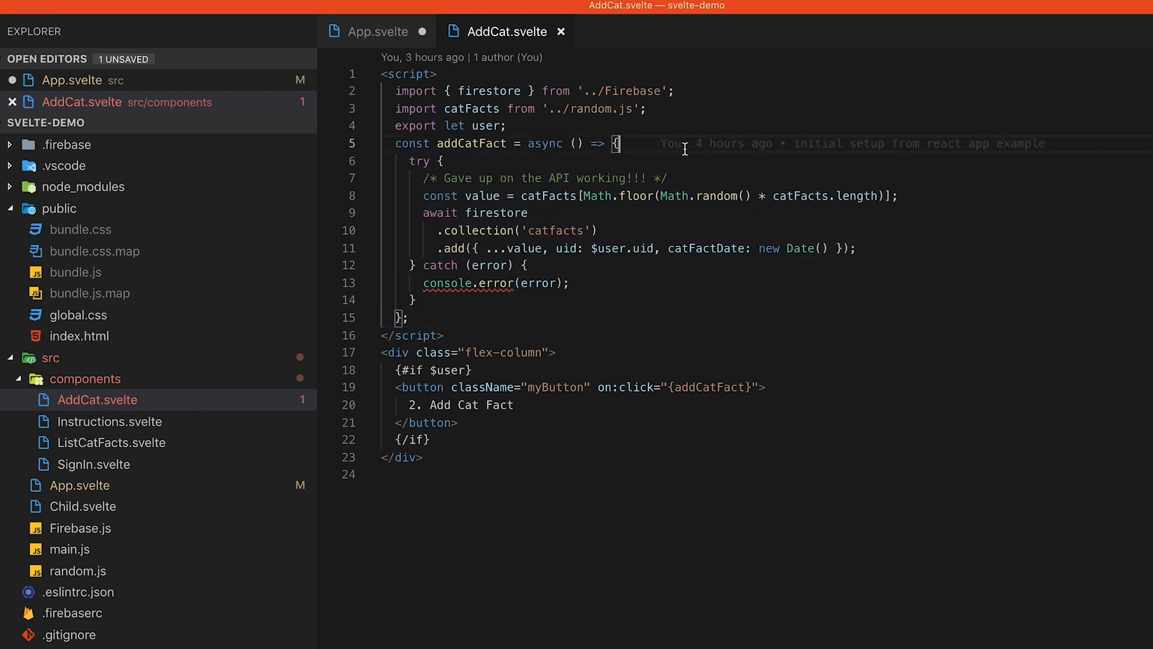
double_click(499, 91)
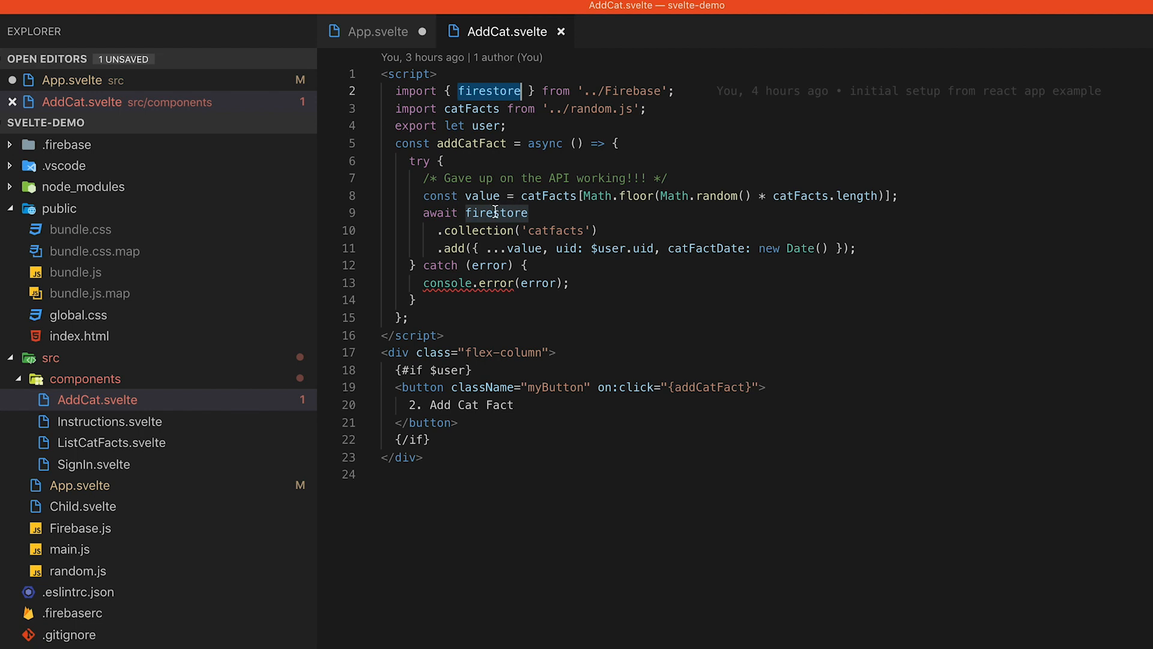
Review where firestore and catFacts are used and the catch/console.error handling
left_click(559, 209)
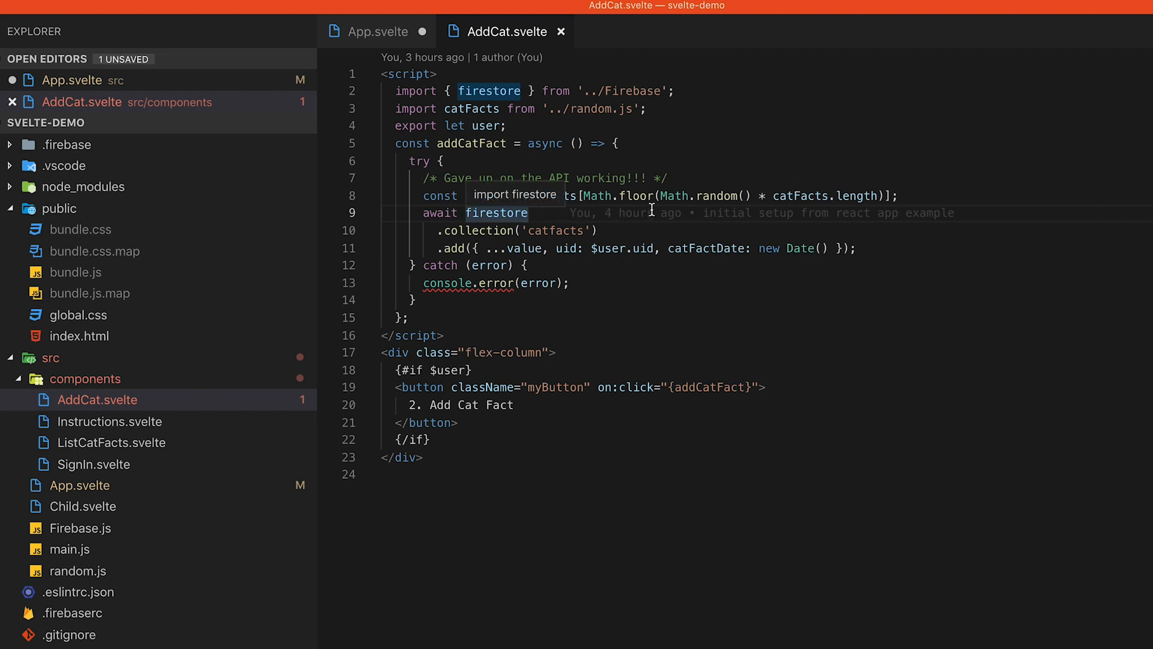
left_click(497, 107)
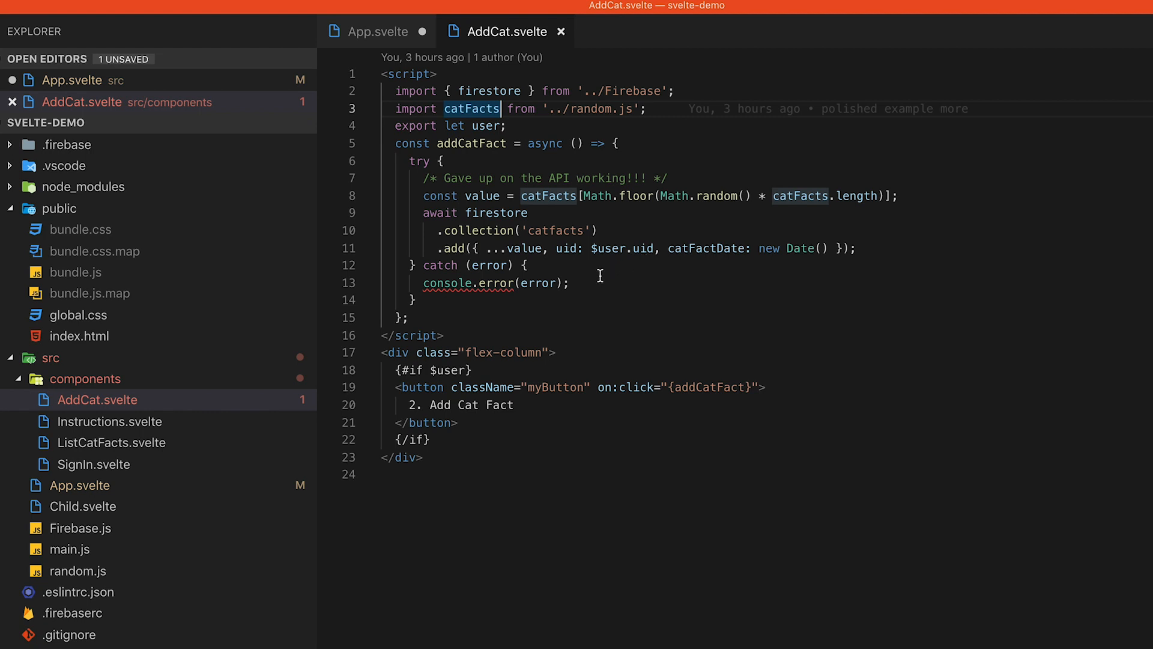
left_click(621, 270)
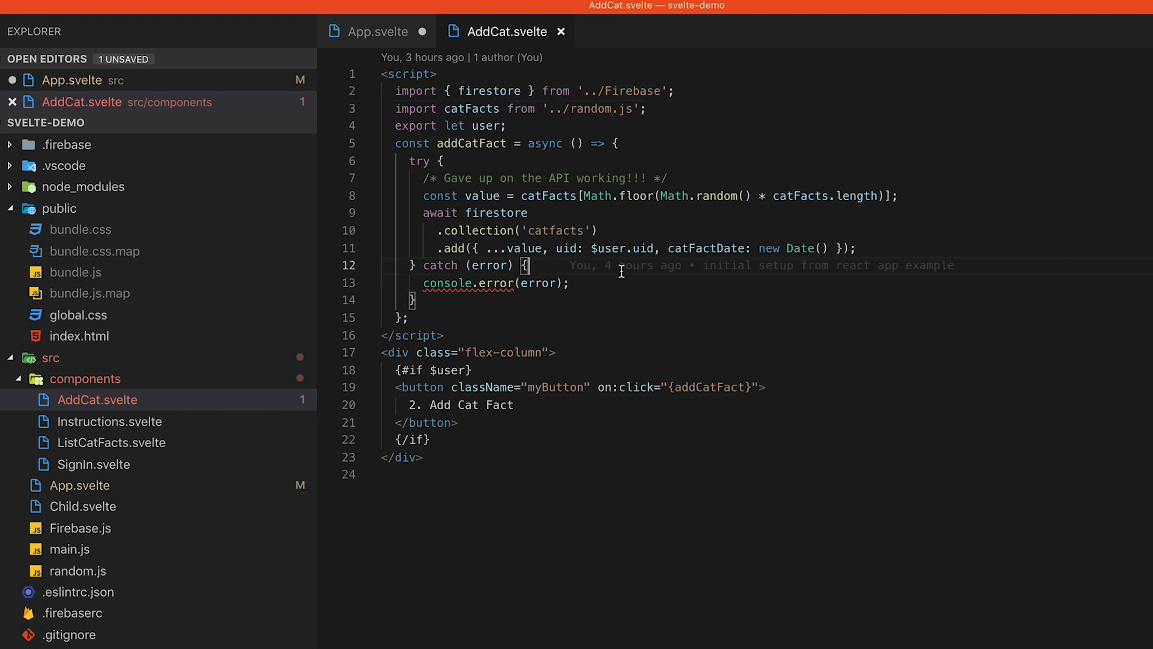
left_click(624, 288)
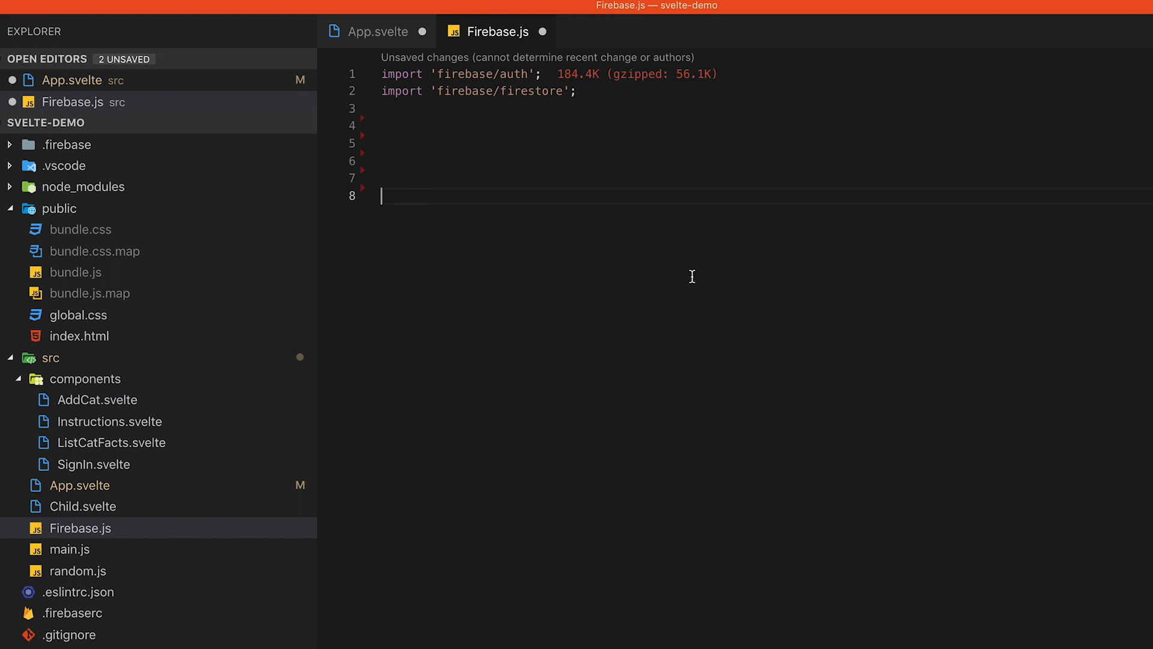
Add the firebase, rxfire and rxjs imports and initializeApp with the project config in Firebase.js
type("import firebase from 'firebase/app'; import { authState } from 'rxfire/auth'; import { collectionData } from 'rxfire/firestore'; import { map } from 'rxjs/operators';")
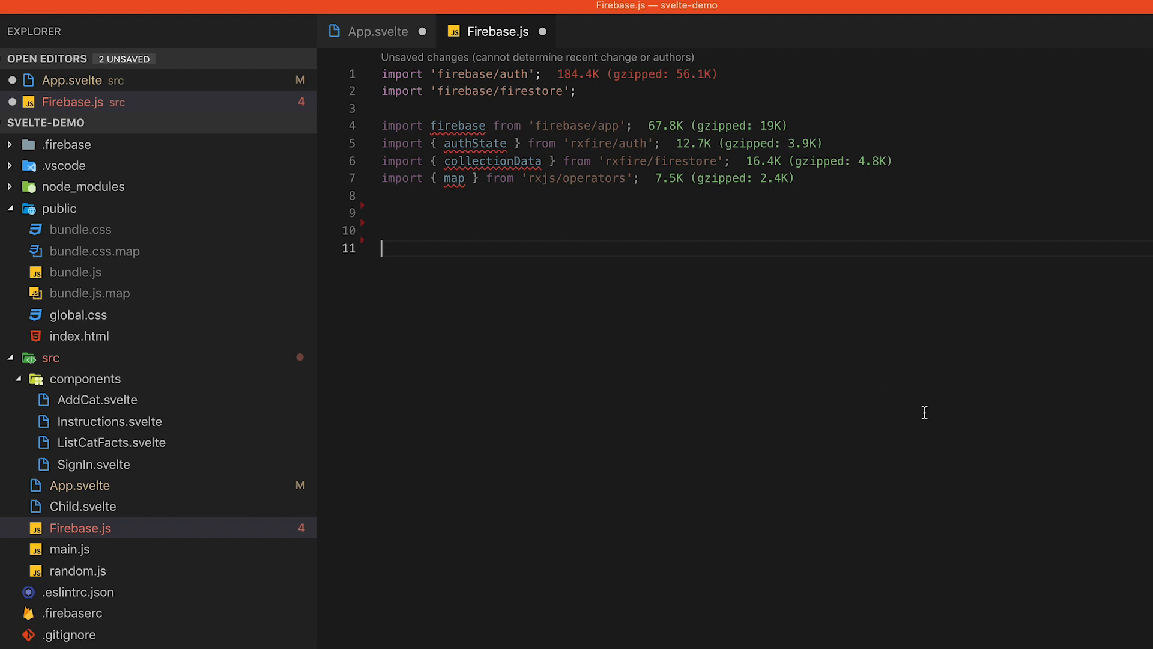
key("Up")
key("Up")
key("Up")
key("Return")
key("ctrl+v")
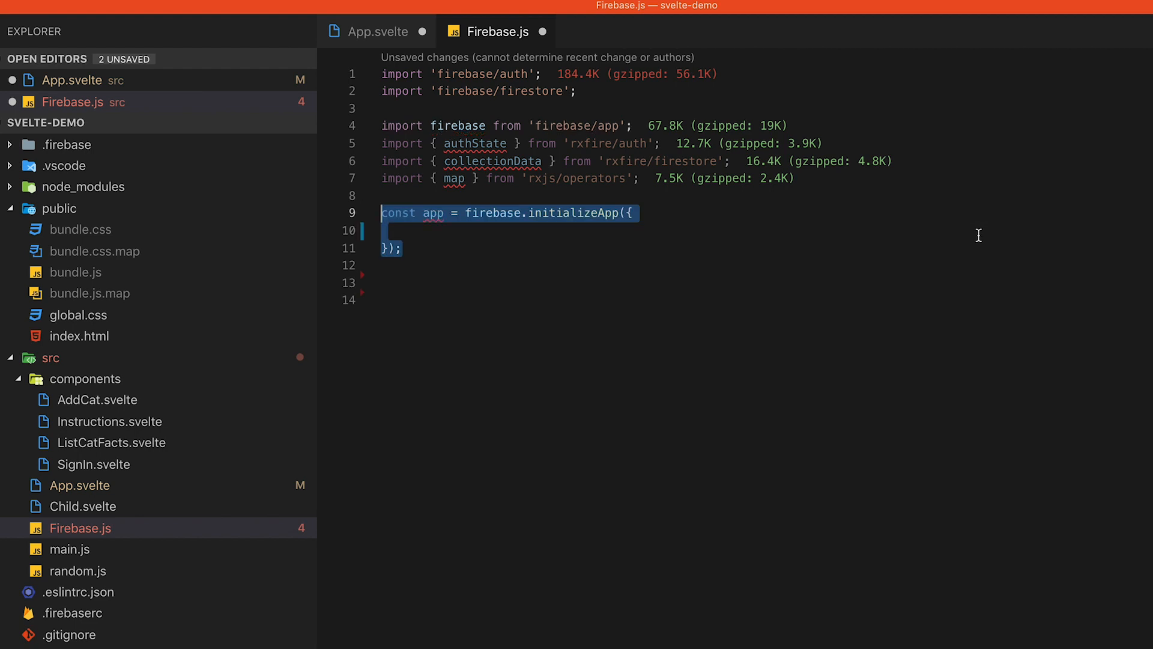
key("ctrl+v")
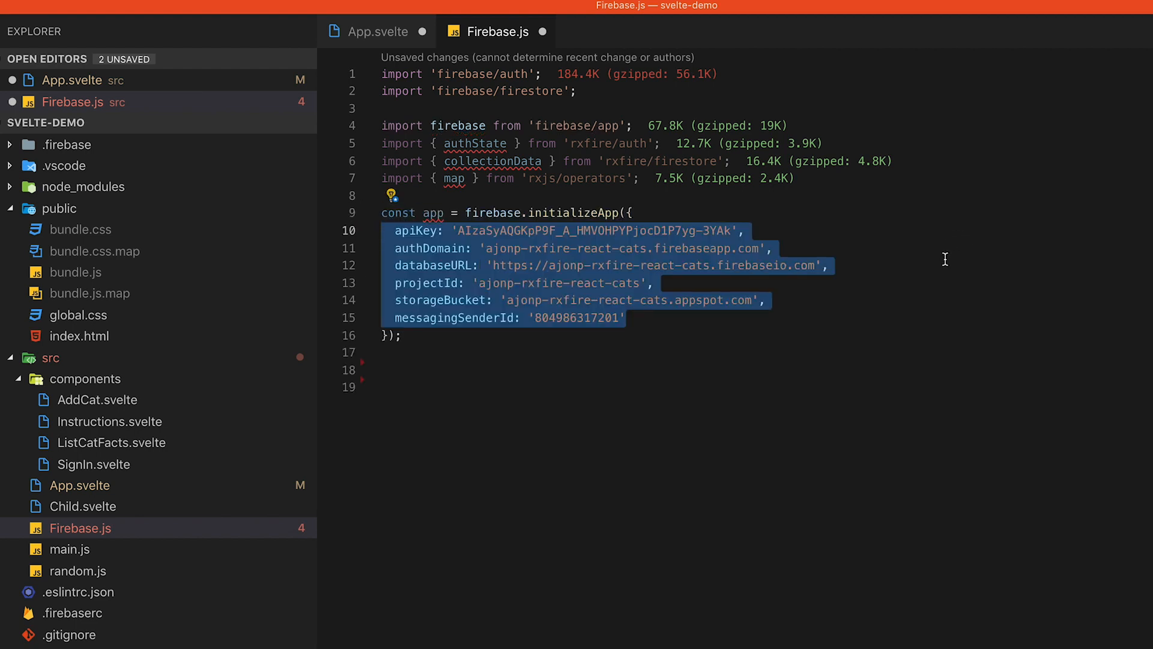
left_click(948, 334)
Create the firestore and auth instances and the loggedIn$ auth-state observable
type("const firestore = firebase.firestore(app);")
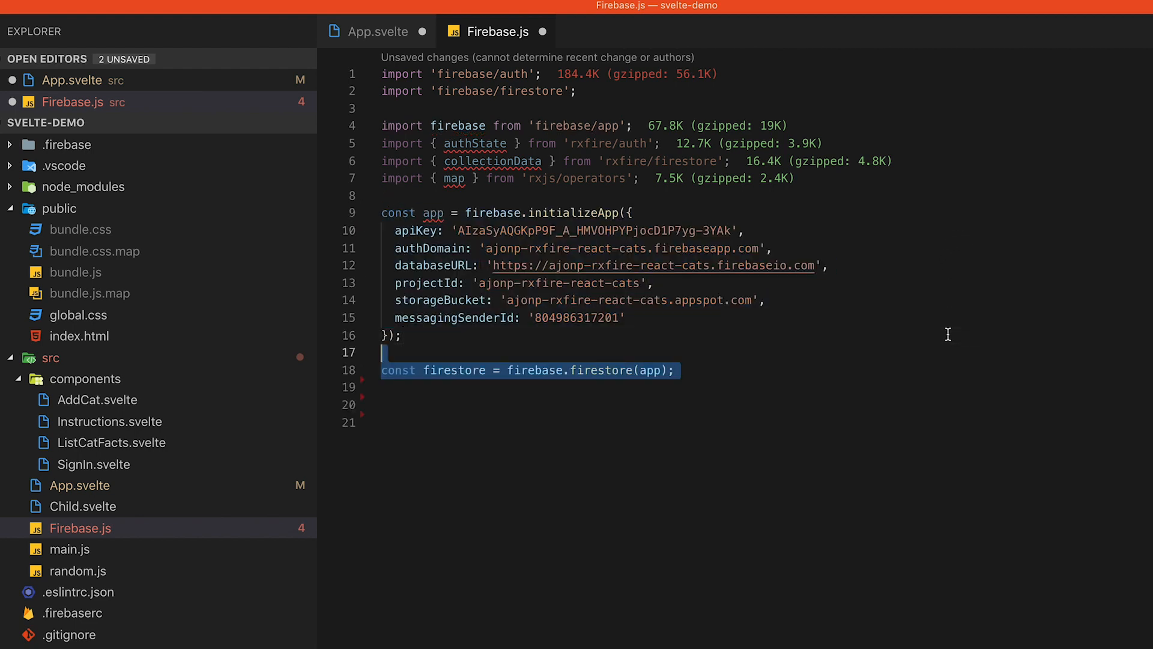
left_click(914, 372)
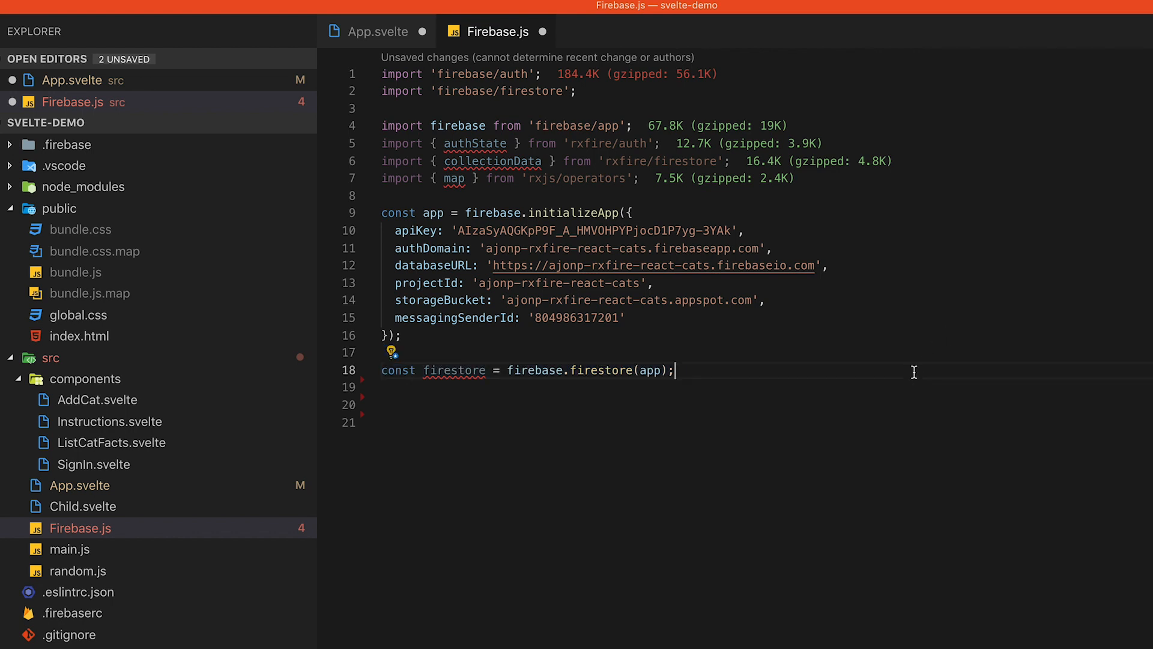
key("ctrl+v")
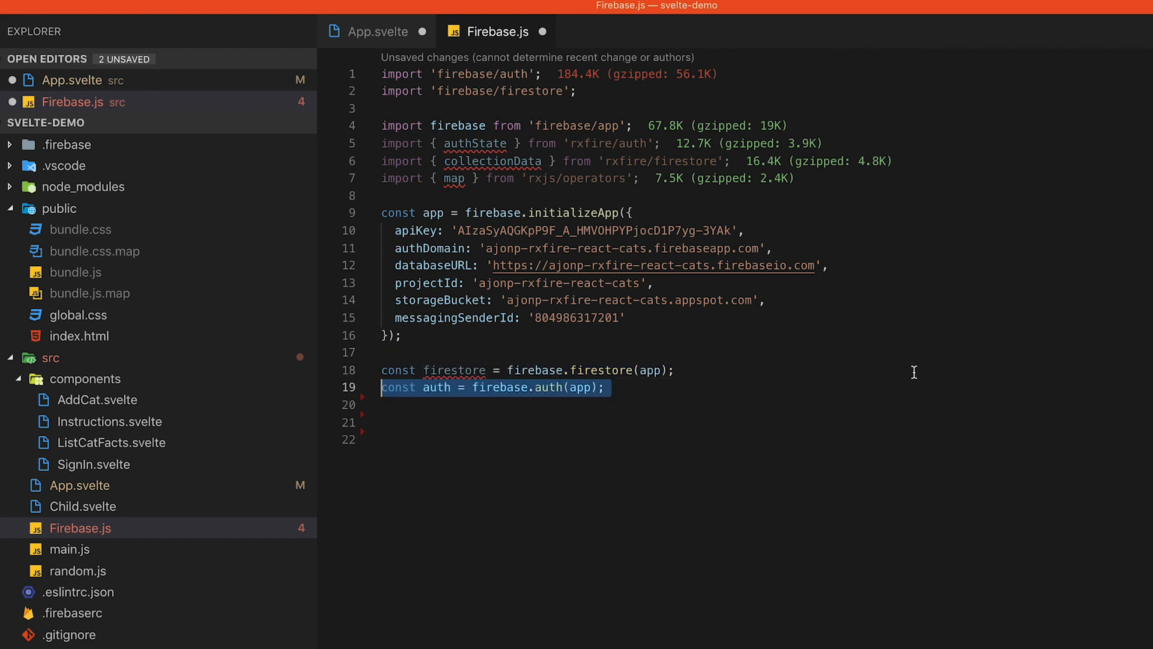
left_click(909, 388)
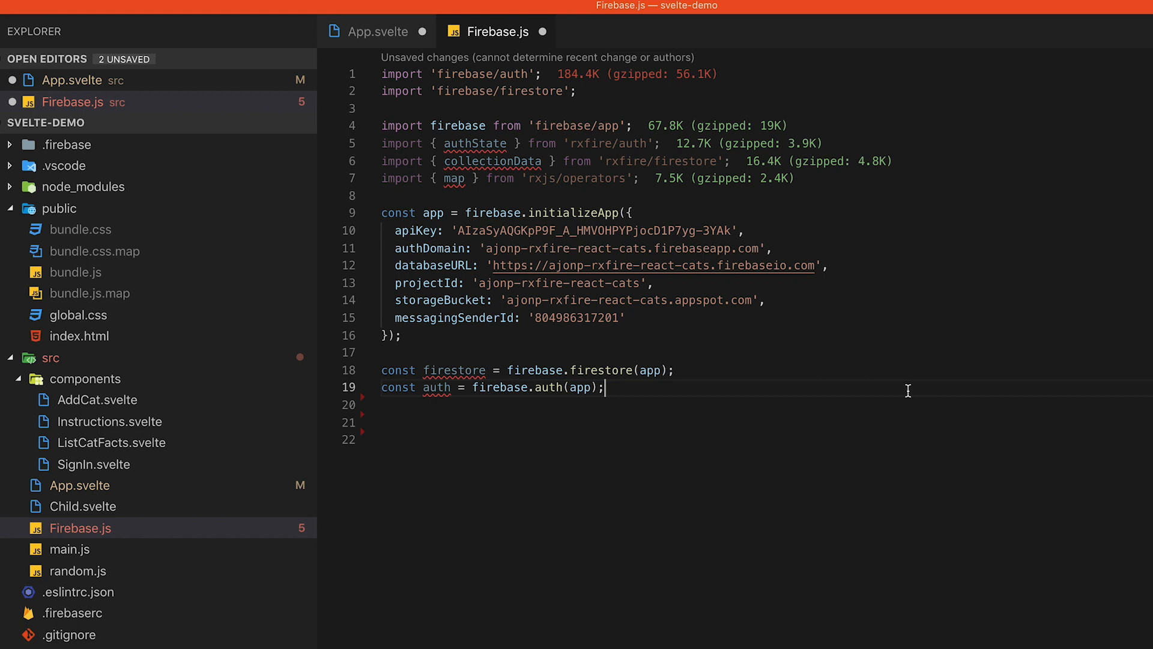
key("ctrl+v")
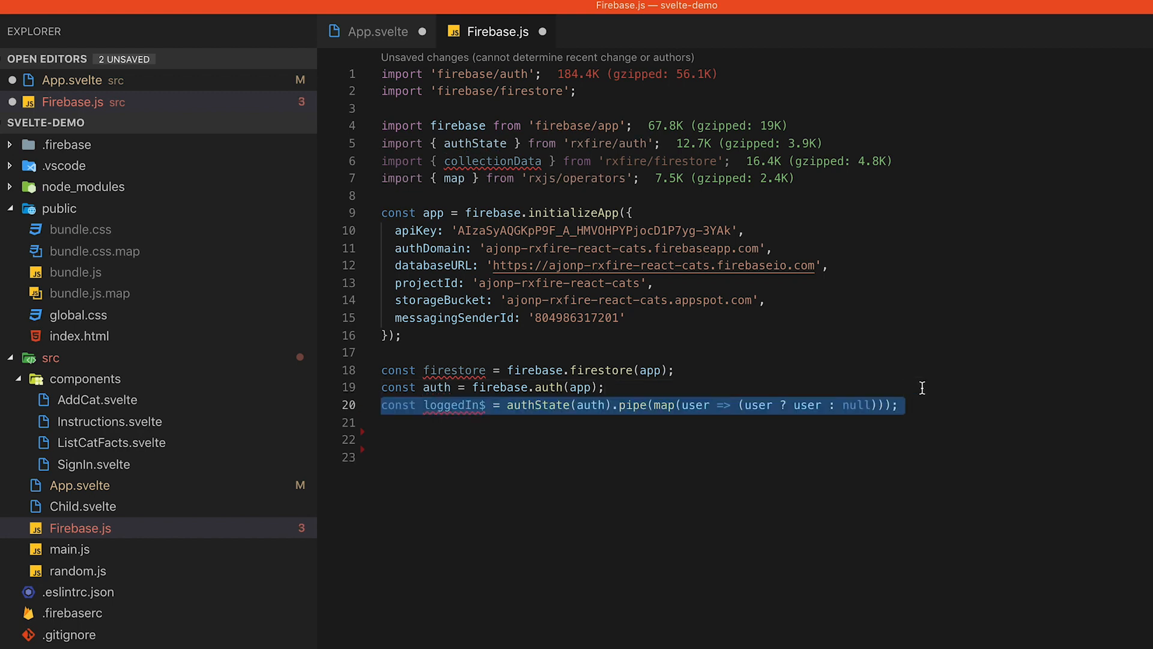
Export app, auth, firestore, collectionData and loggedIn$ plus default firebase, and save
left_click(1009, 417)
key("ctrl+v")
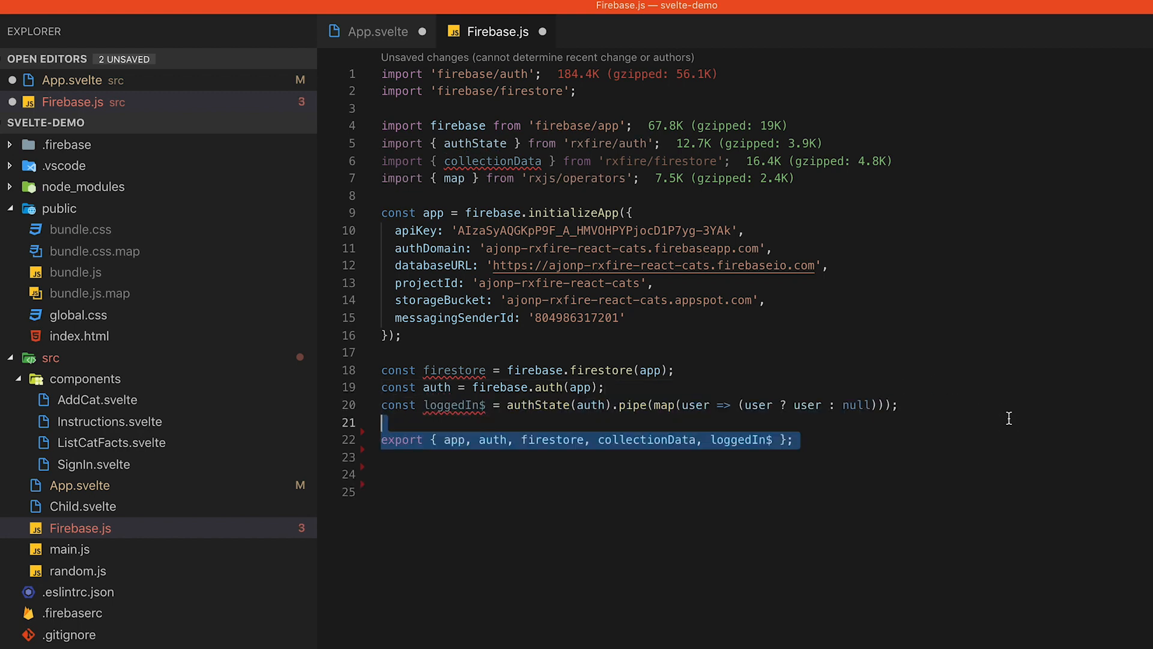
left_click(1033, 459)
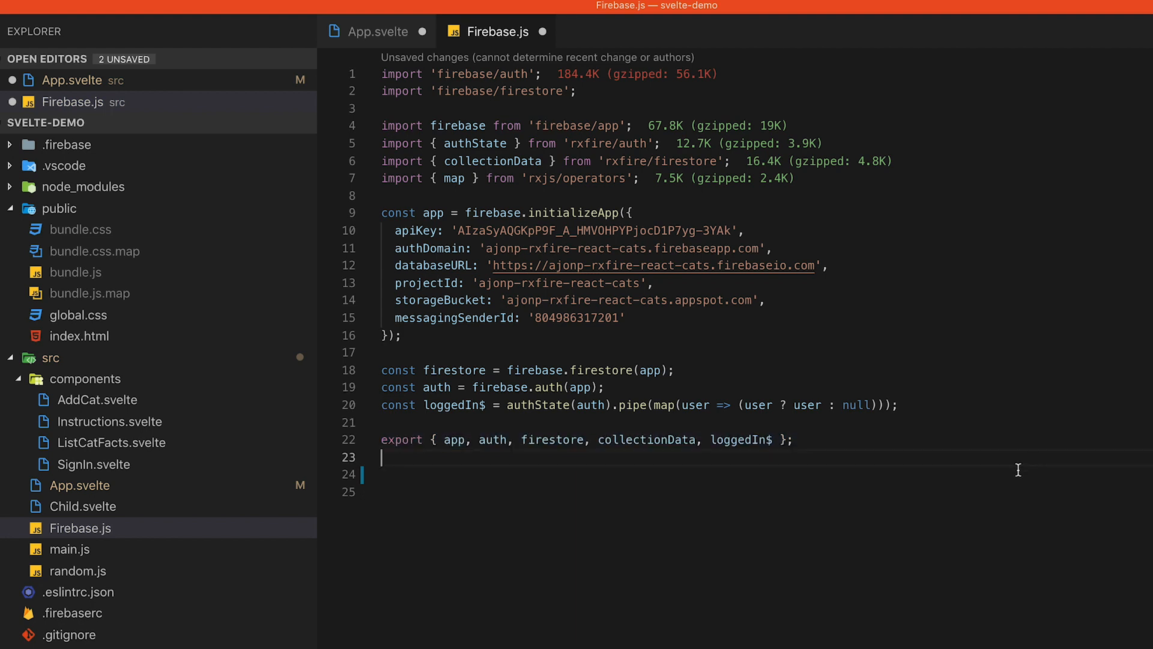
type("export default firebase;")
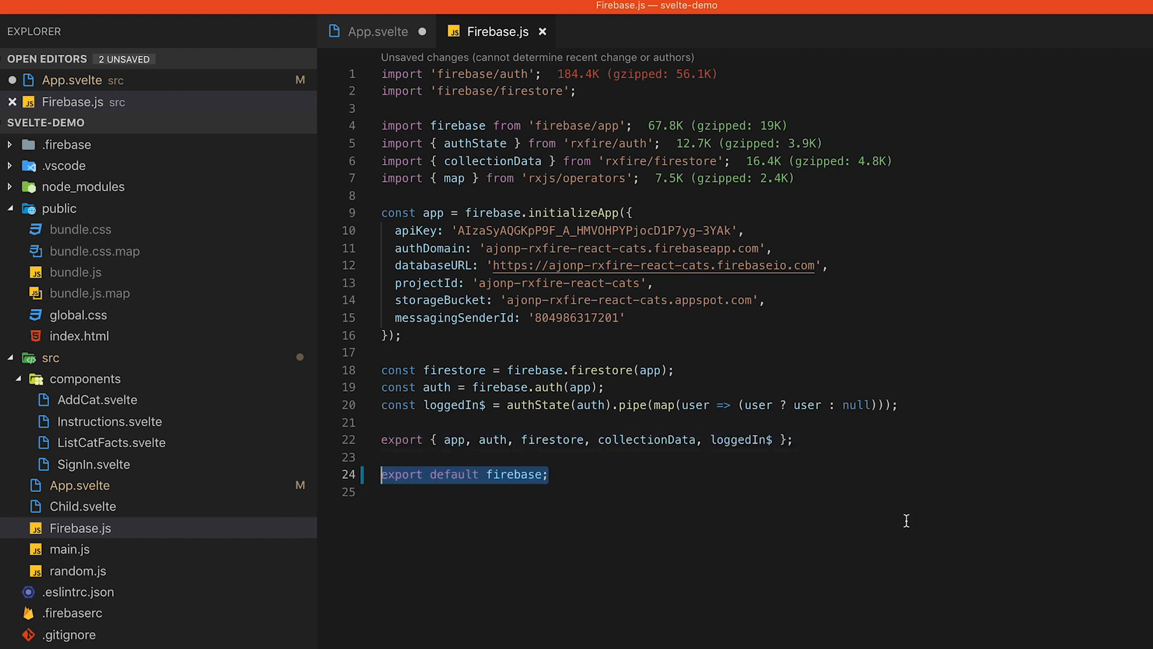
key("ctrl+s")
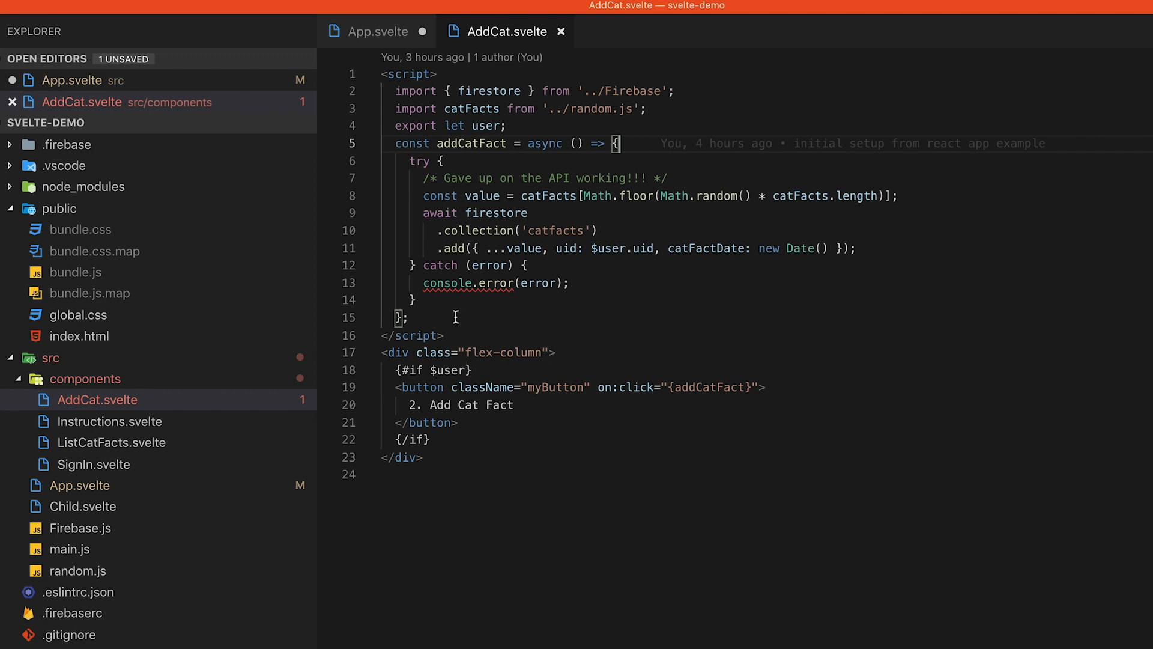
Place the caret after the addCatFact function in AddCat.svelte
left_click(455, 316)
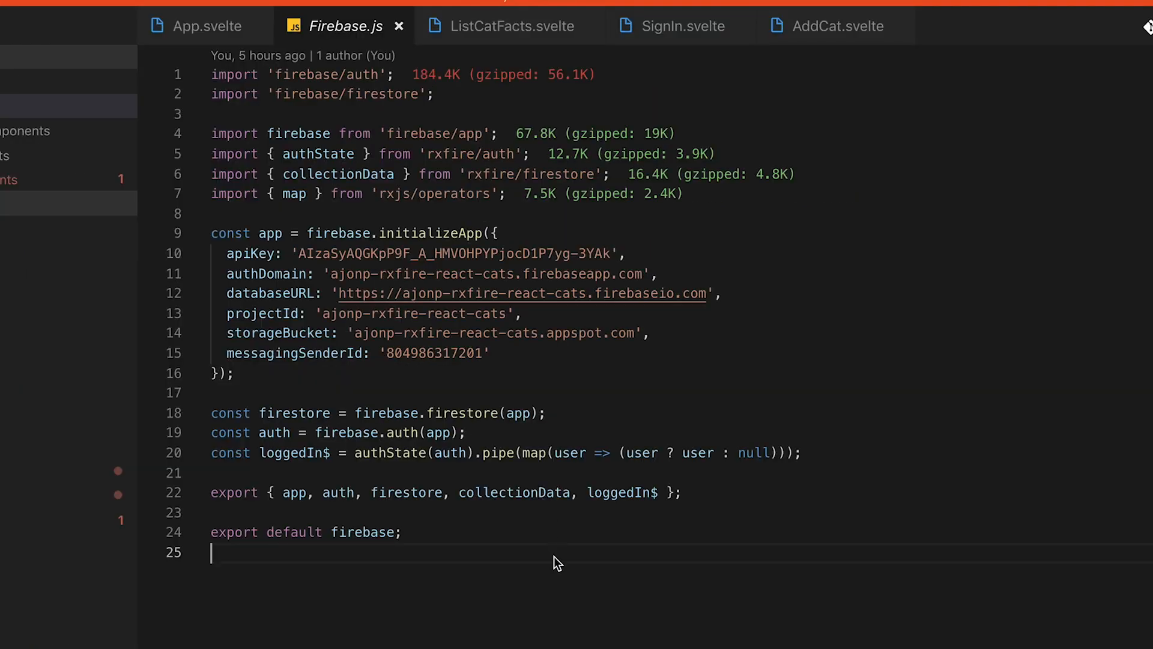
double_click(386, 456)
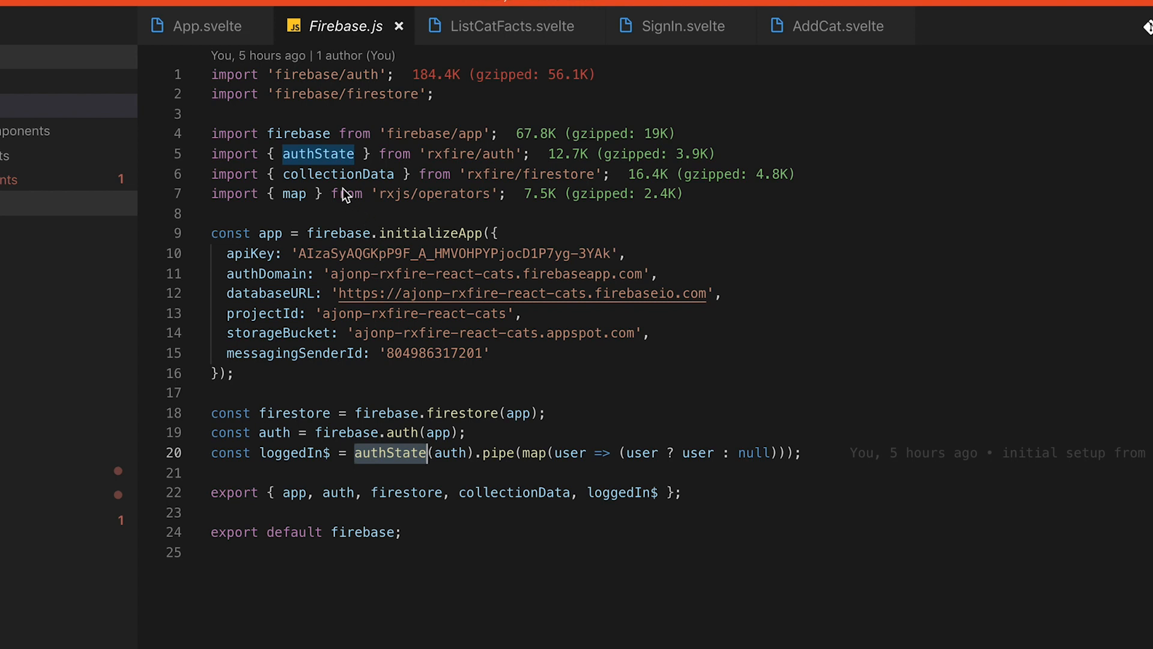
left_click_drag(519, 154, 420, 154)
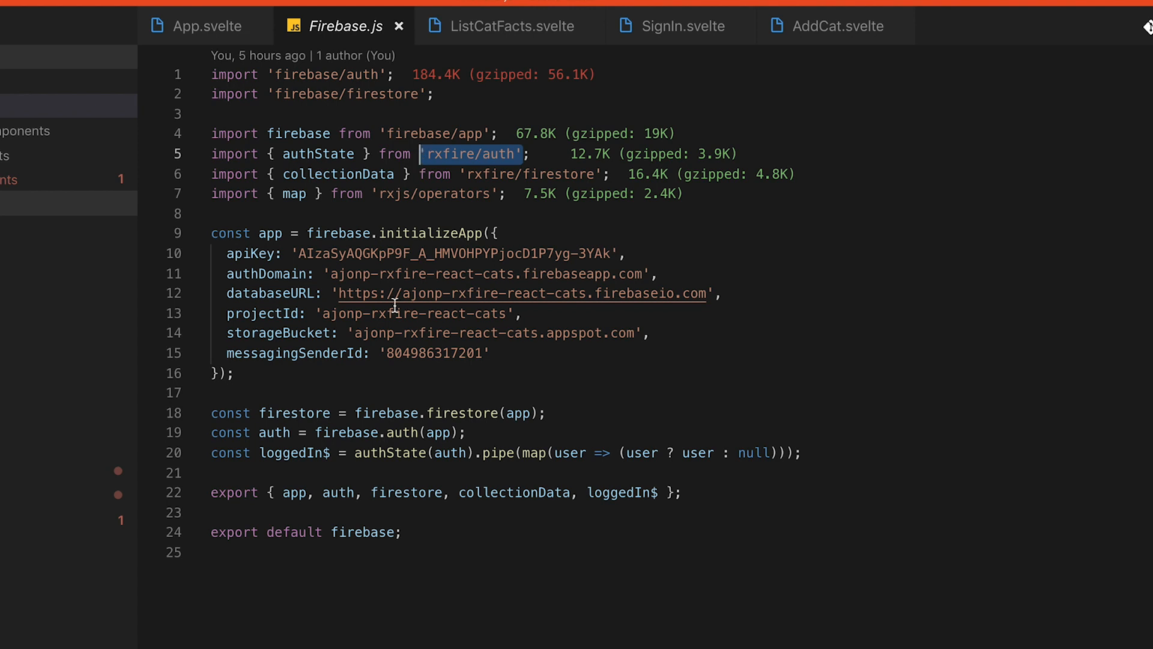
left_click(378, 454)
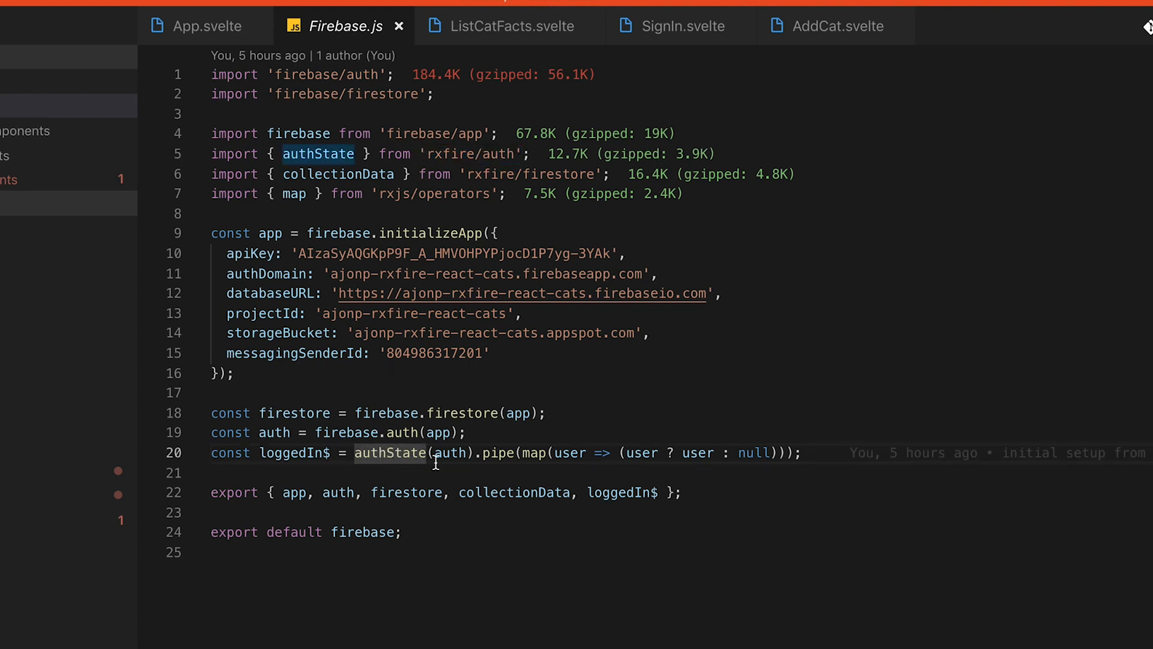
left_click(507, 455)
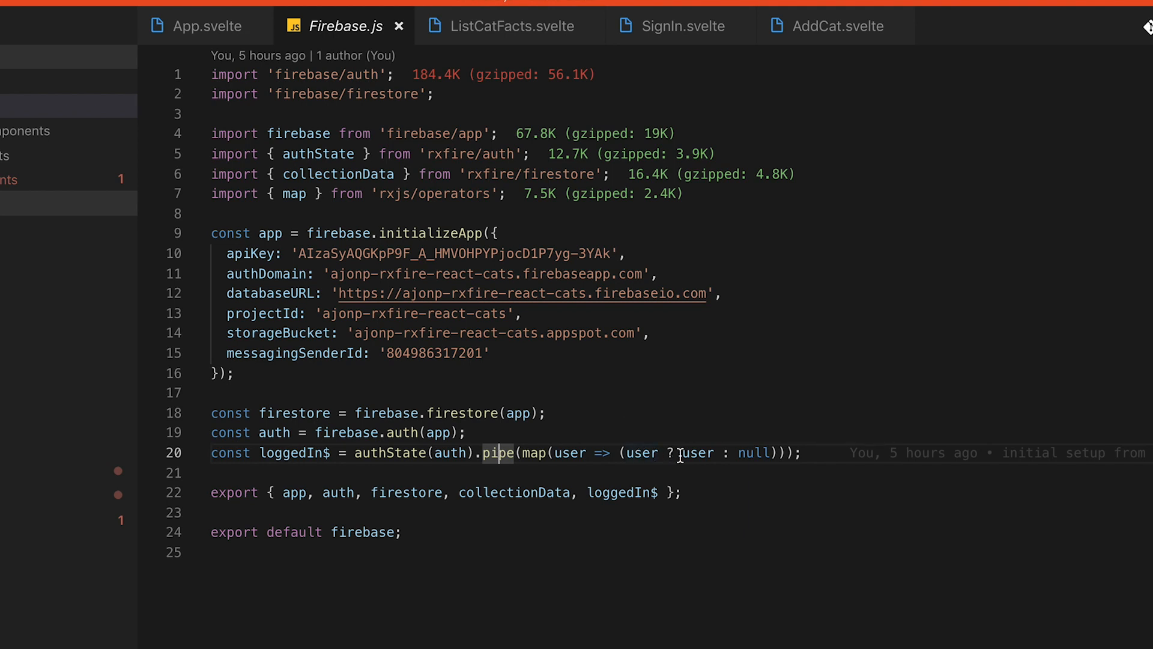
double_click(762, 452)
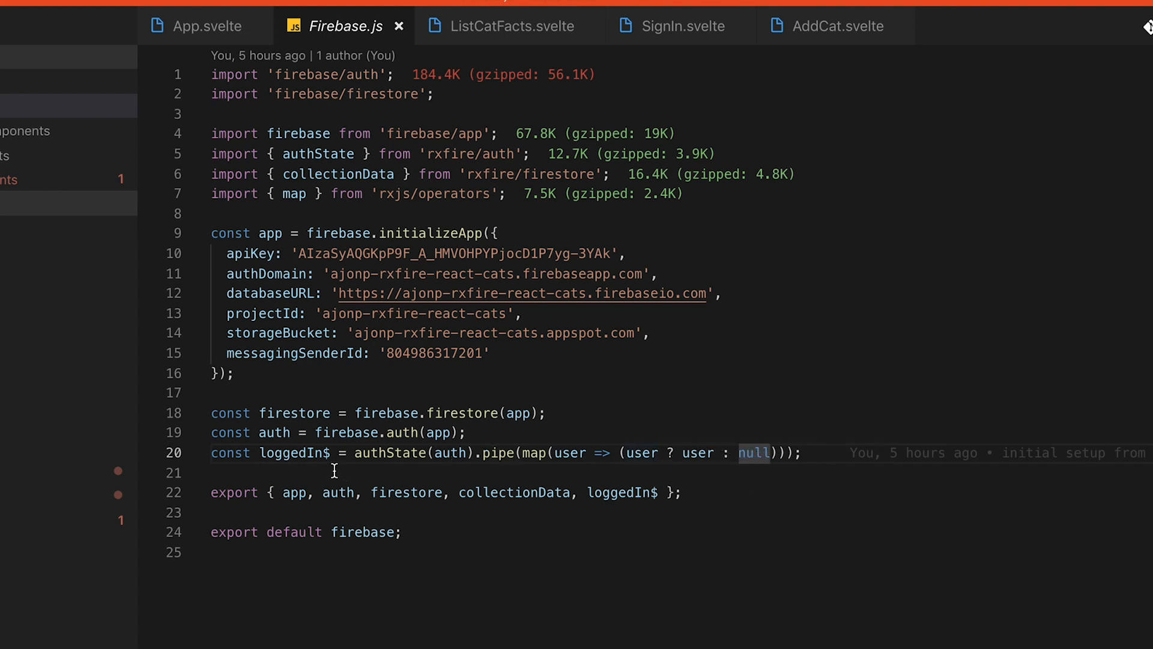
left_click(315, 457)
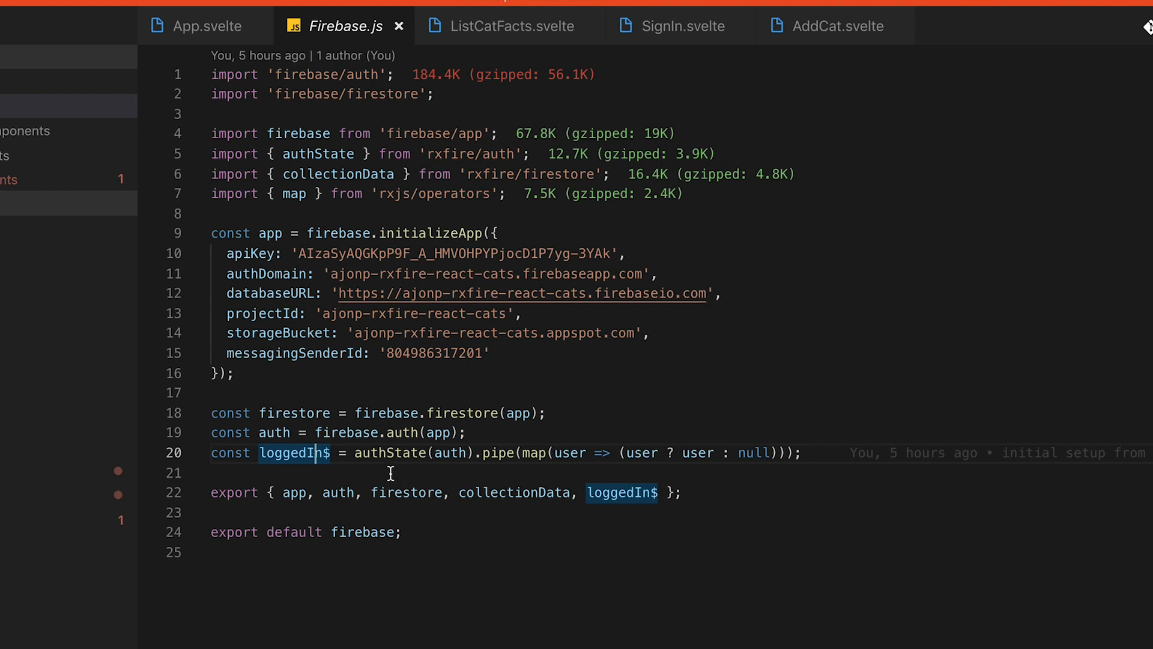
mouse_move(390, 452)
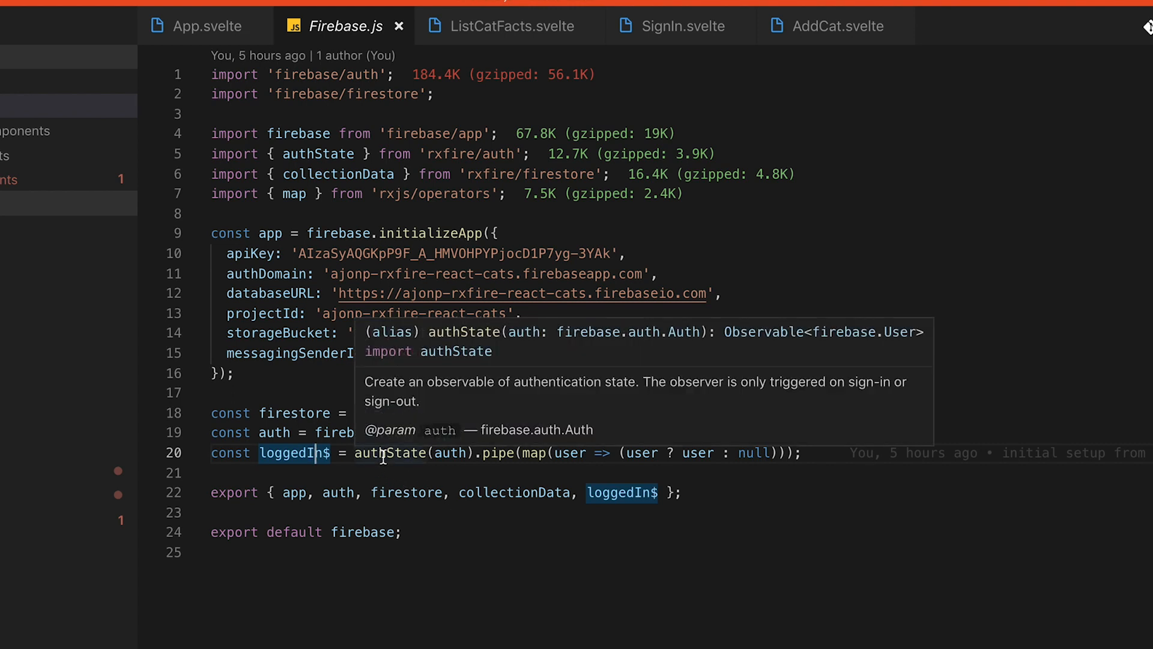
left_click(835, 454)
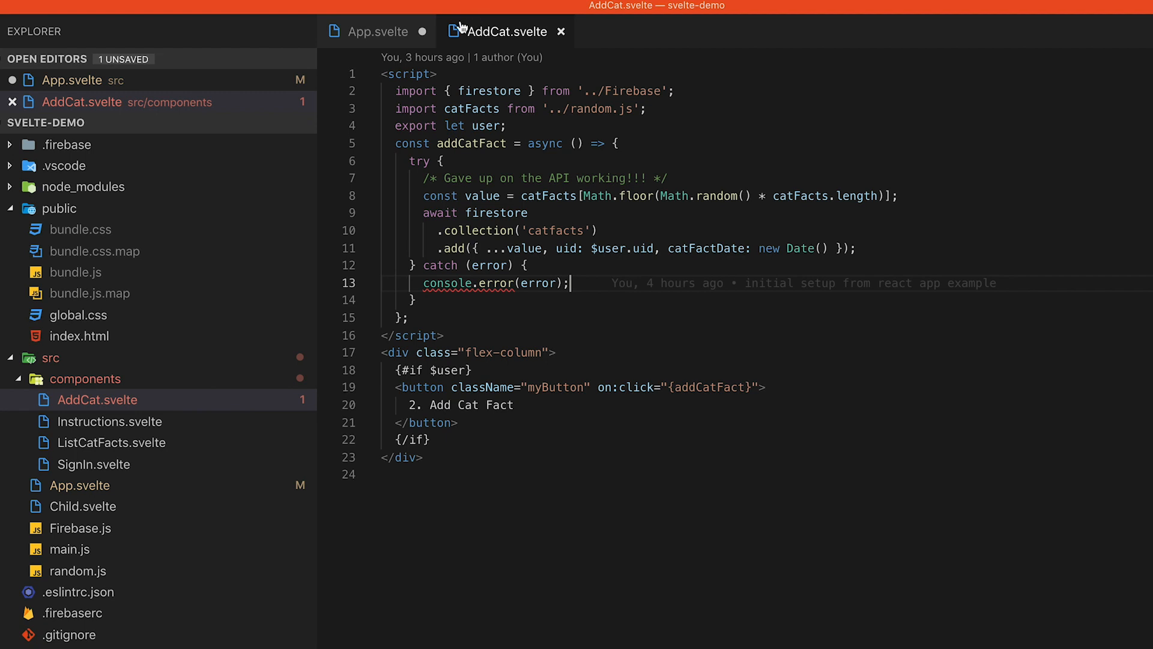
Review how App.svelte passes user to SignIn and AddCat, then go to SignIn.svelte
left_click(387, 32)
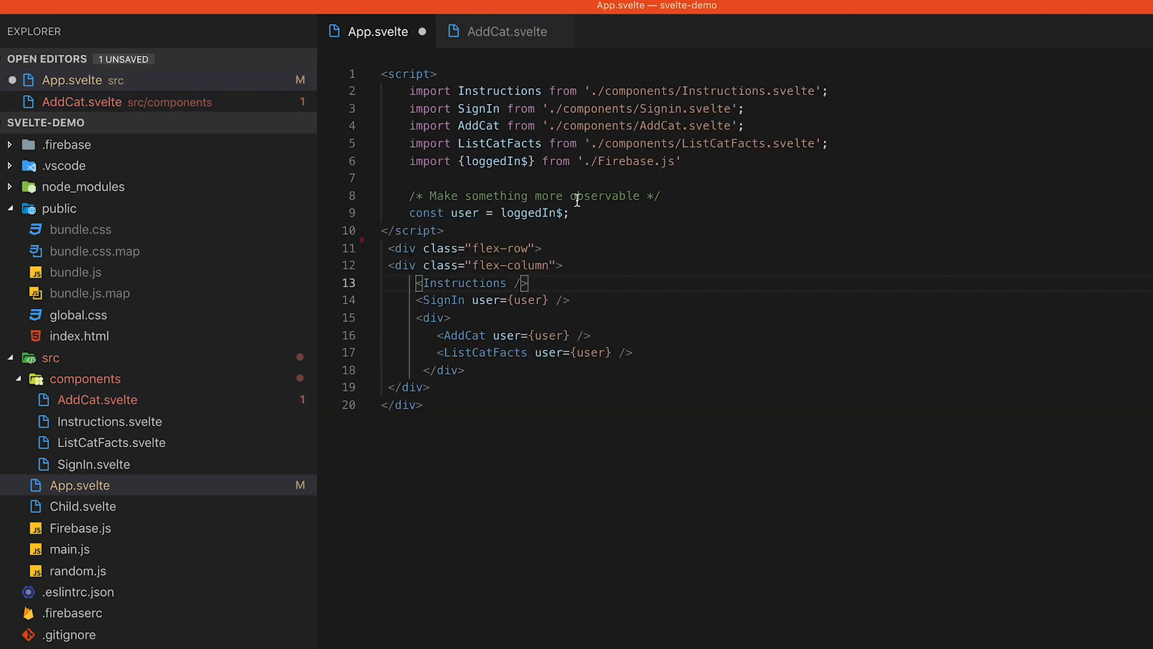
left_click(617, 309)
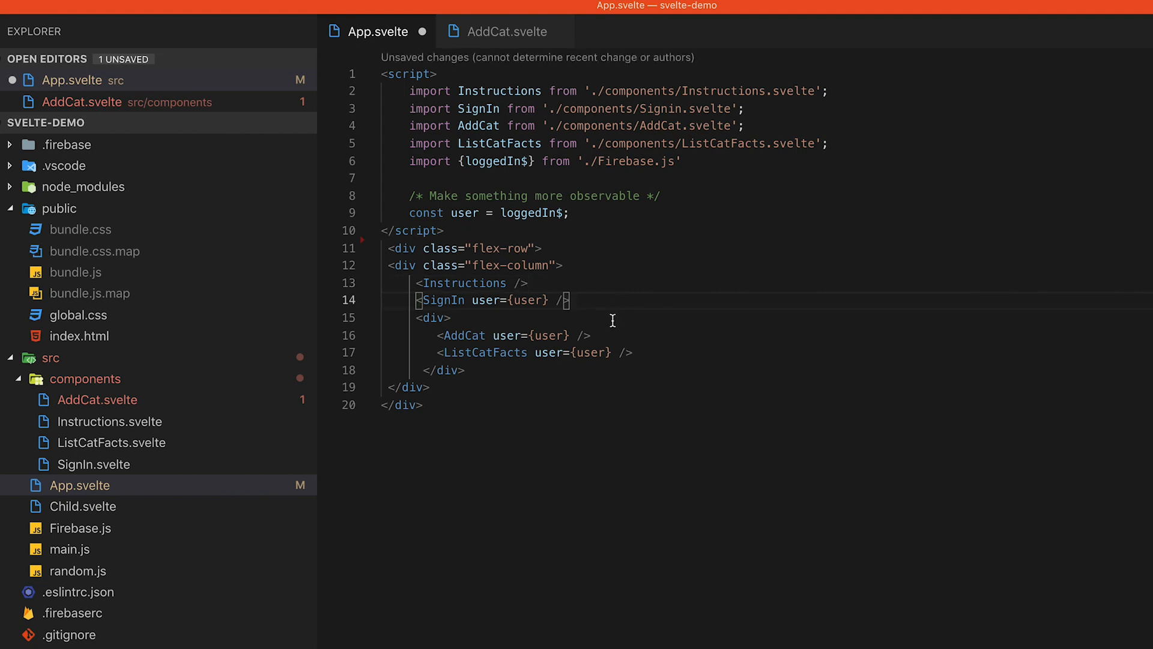
left_click(627, 337)
left_click(453, 300)
double_click(453, 301)
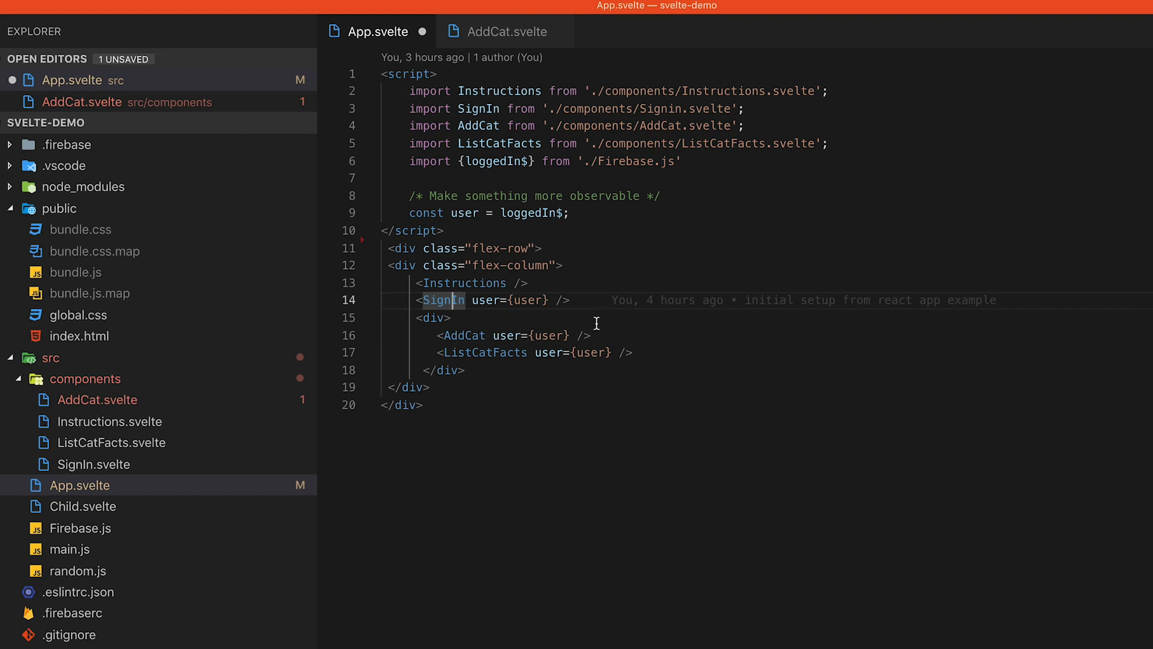
mouse_move(197, 422)
left_click(94, 464)
Add the Google-popup signIn and async signOut functions to SignIn.svelte
left_click_drag(710, 91, 382, 108)
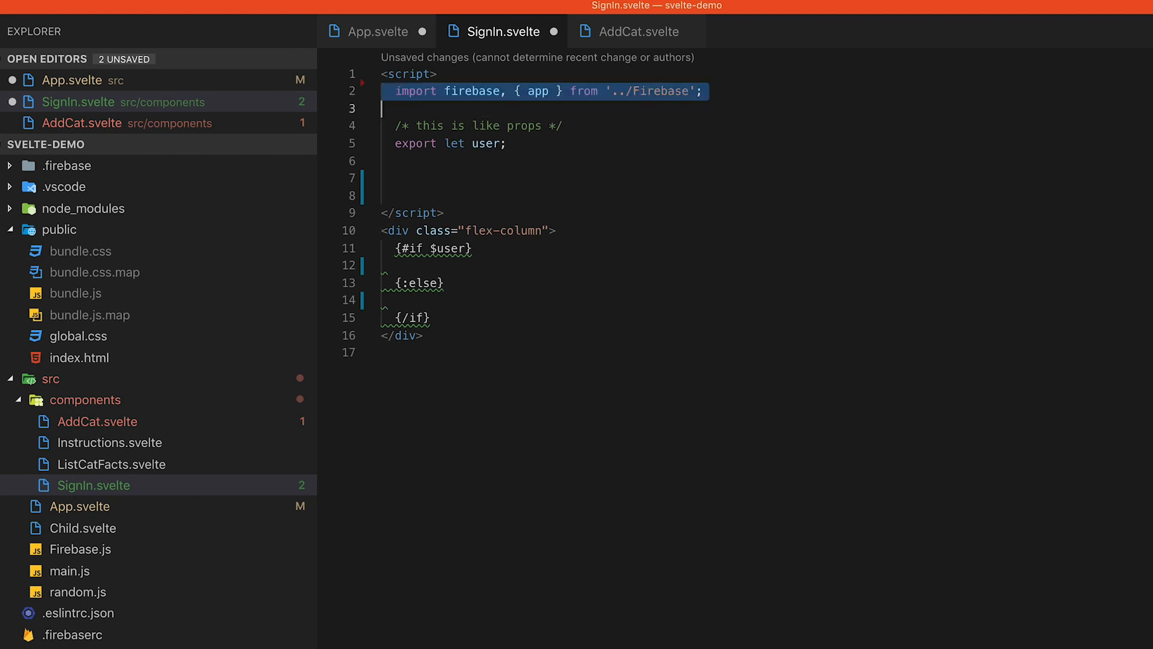
left_click(671, 132)
left_click(561, 143)
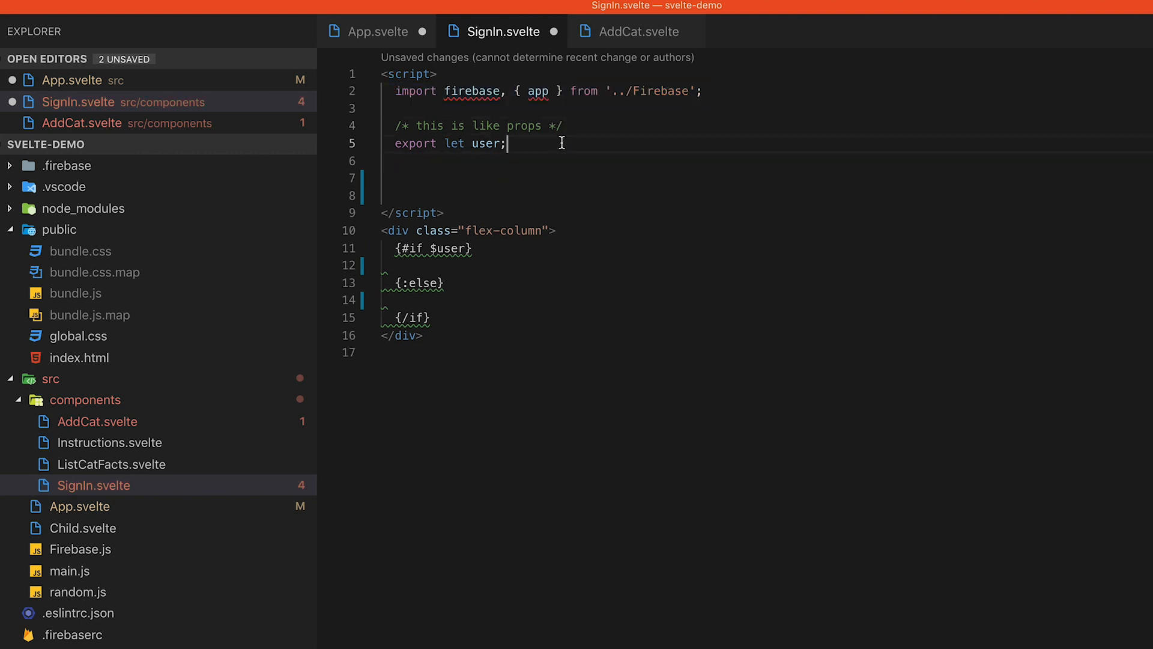
left_click_drag(562, 142, 380, 128)
left_click(659, 175)
type("const signIn = () => {     const authProvider = new firebase.auth.GoogleAuthProvider();     app.auth().signInWithPopup(authProvider);   };")
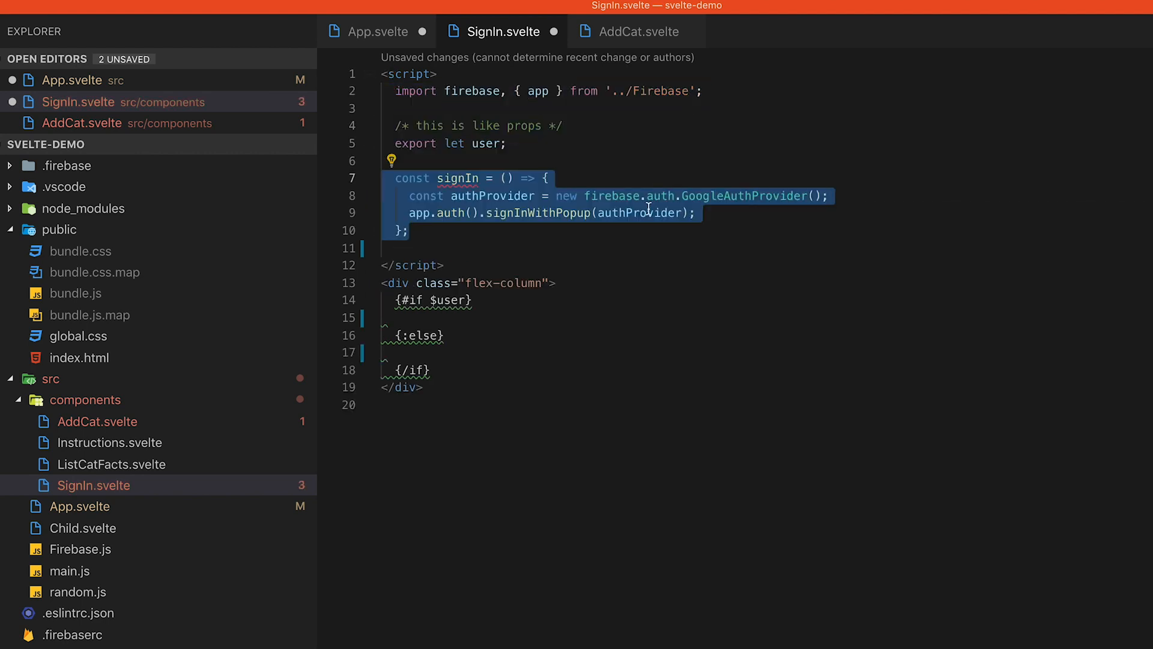
left_click(626, 231)
type("const signOut = async () => {     await firebase.auth().signOut();   };")
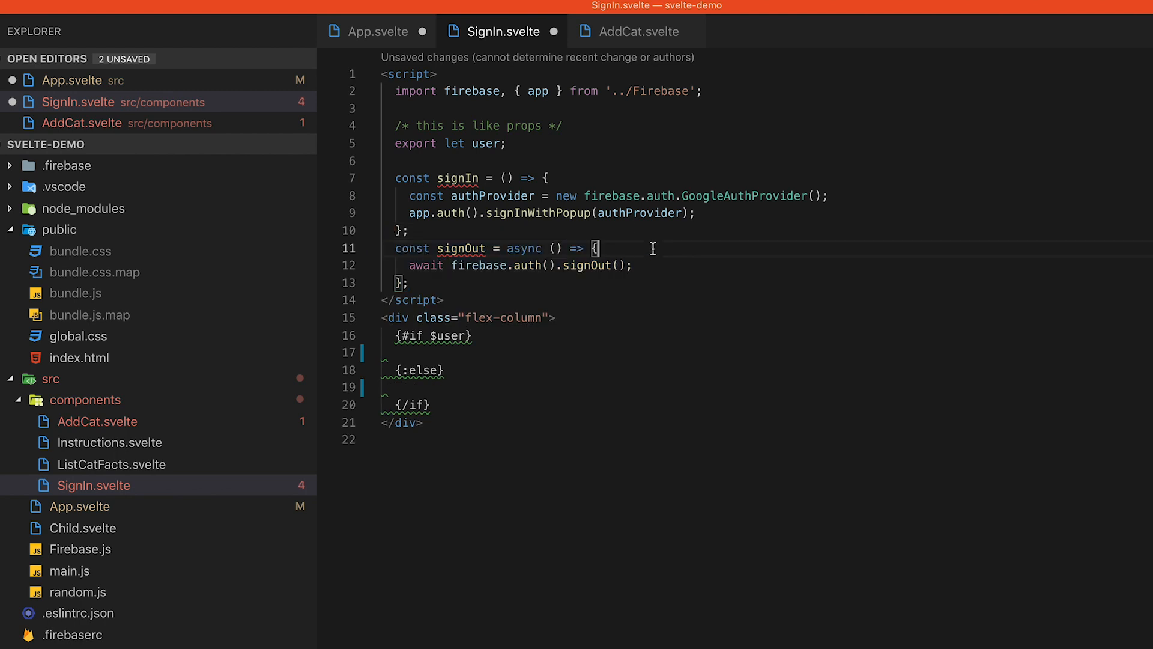
Add the Sign In button and the welcome-with-Sign Out block in the if/else markup
left_click(547, 322)
key("Down")
key("Down")
key("Down")
type("<button className=\"myButton\" on:click=\"{signIn}\">     1. Sign In   </button>")
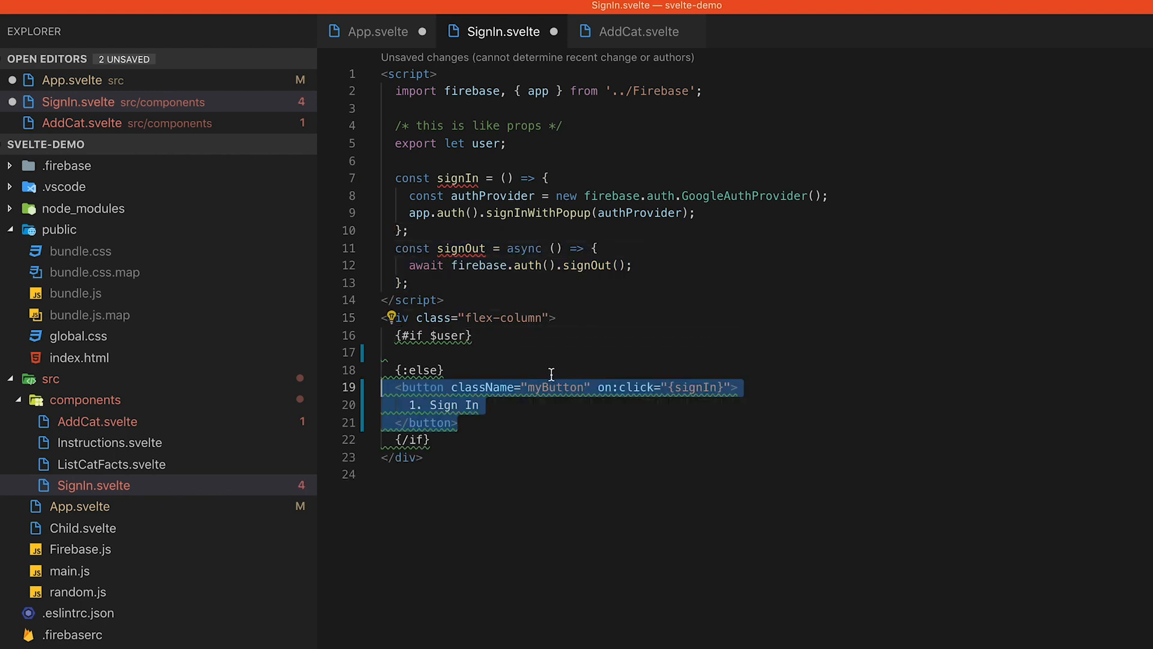
key("Escape")
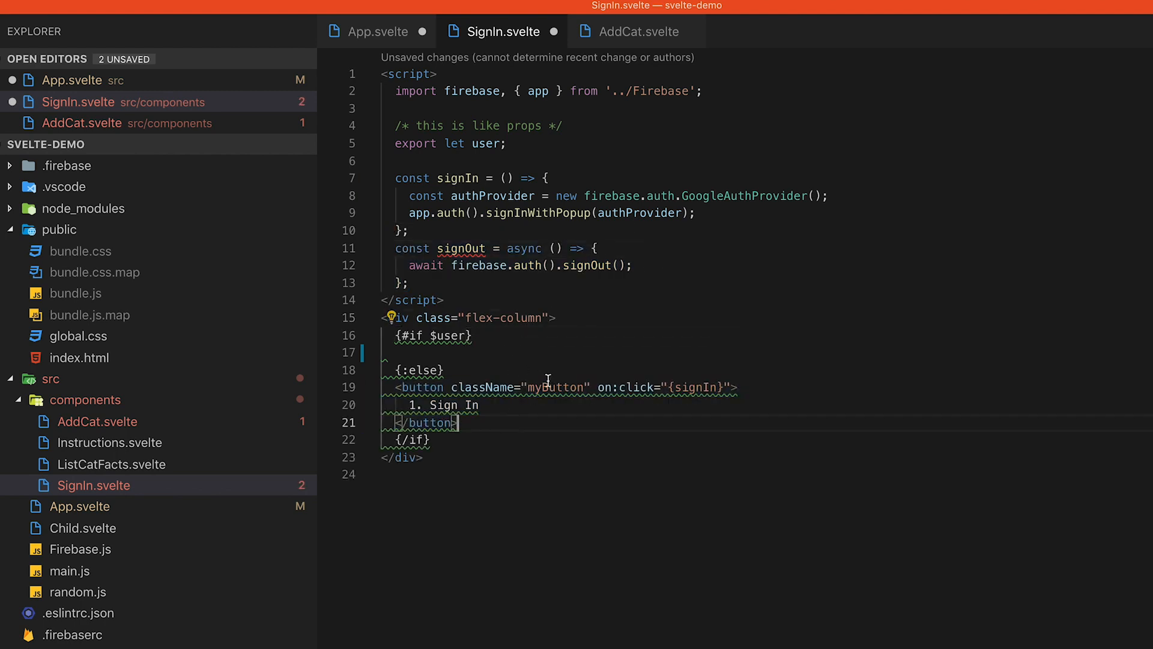
key("ctrl+z")
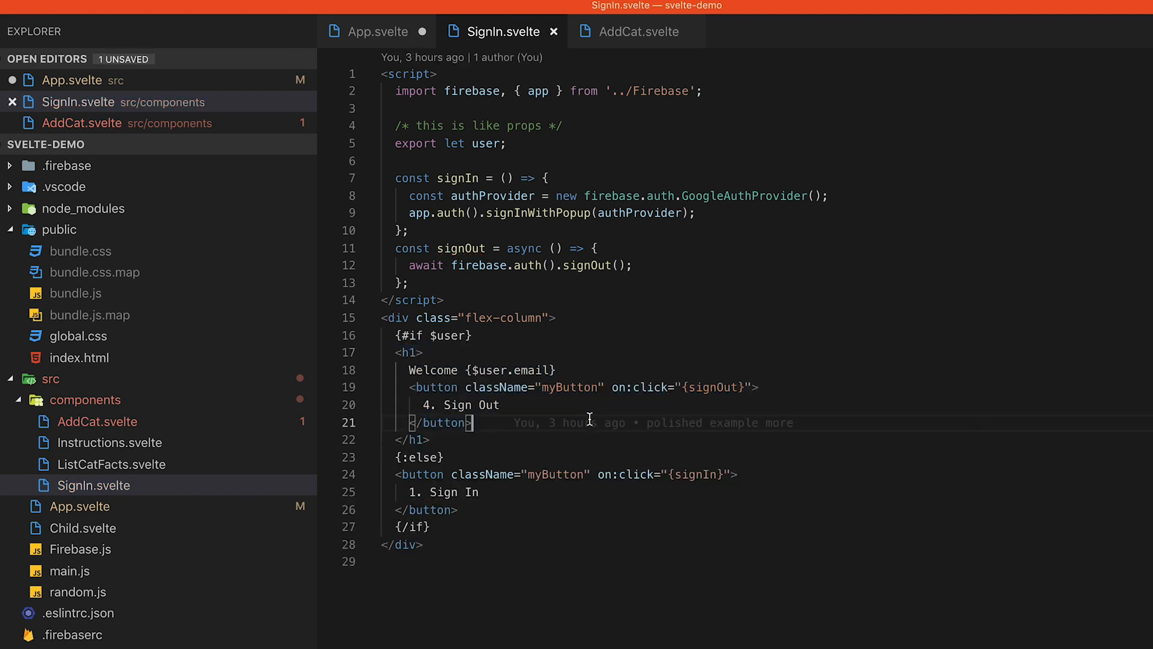
Check the signOut and signIn handlers on the buttons against their definitions
left_click(588, 370)
double_click(697, 391)
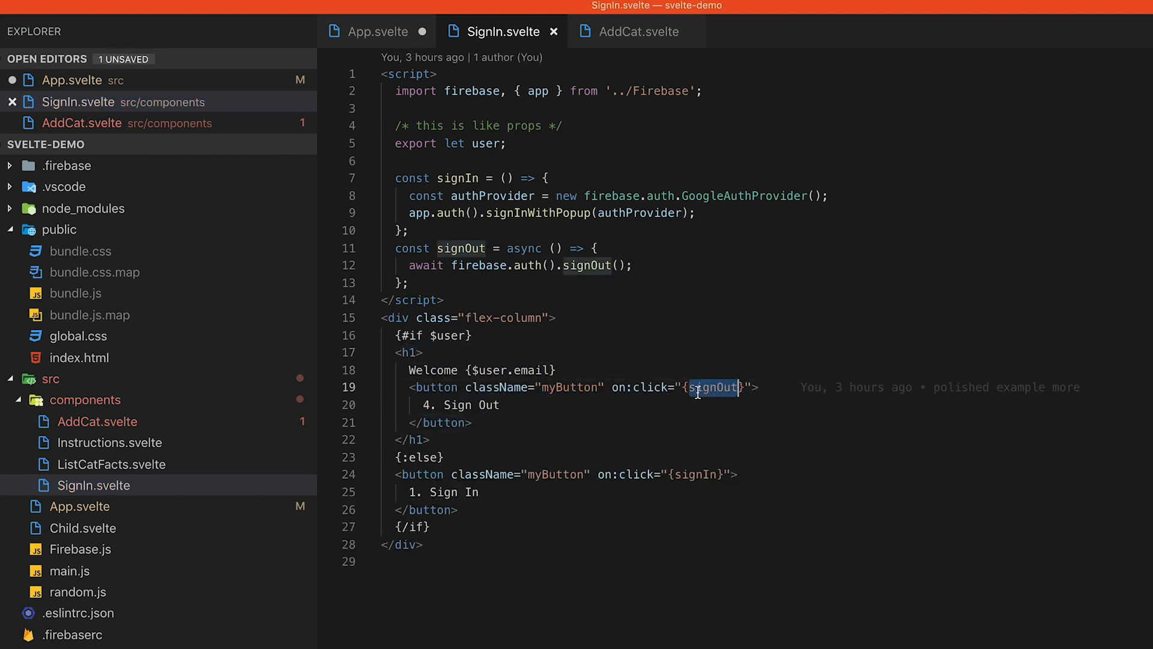
double_click(698, 475)
left_click(712, 282)
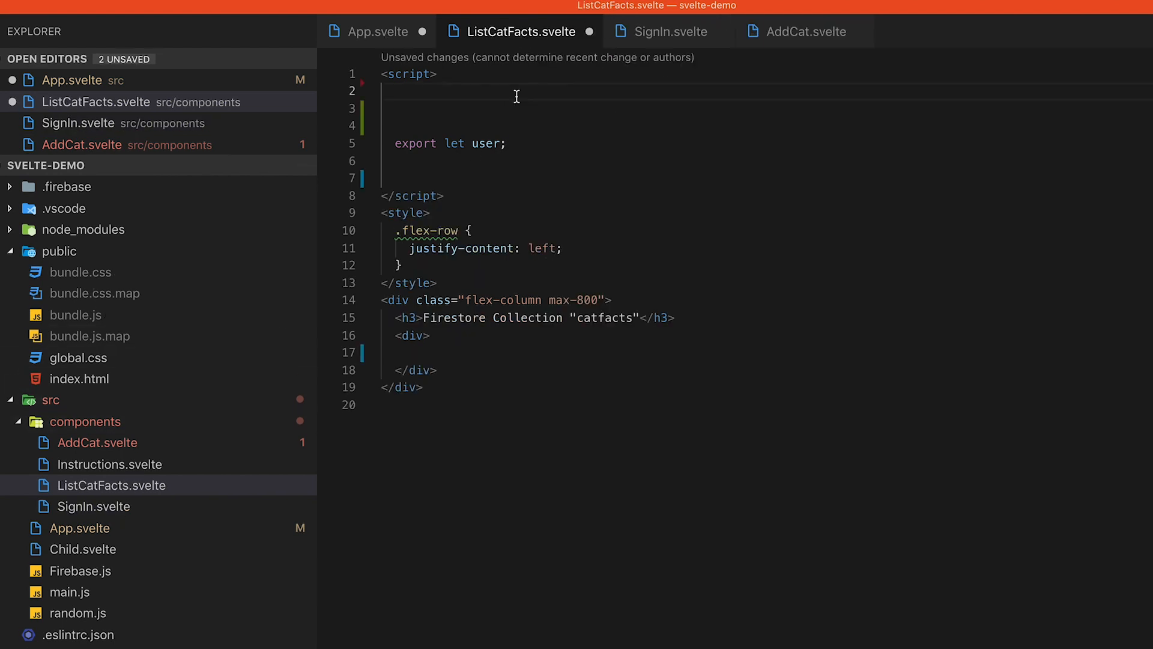
Import collectionData, firestore and startWith, and define the catFactsRef 'catfacts' collection reference
type("import { collectionData, firestore } from '../Firebase';")
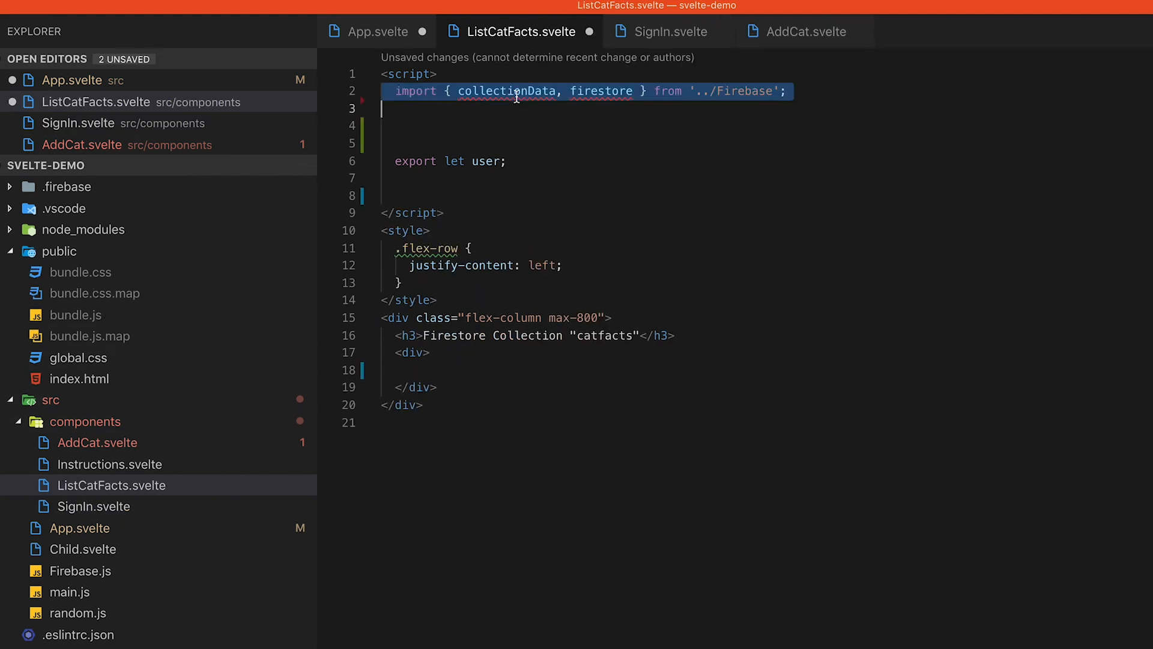
type("import { startWith } from 'rxjs/operators';")
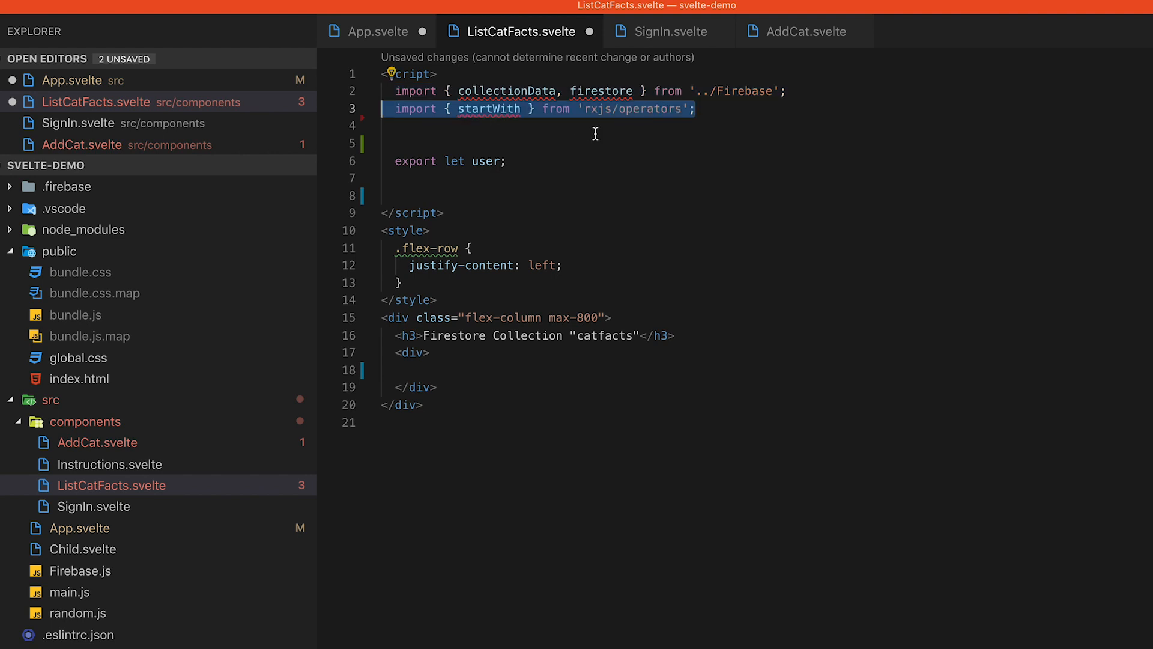
left_click(605, 134)
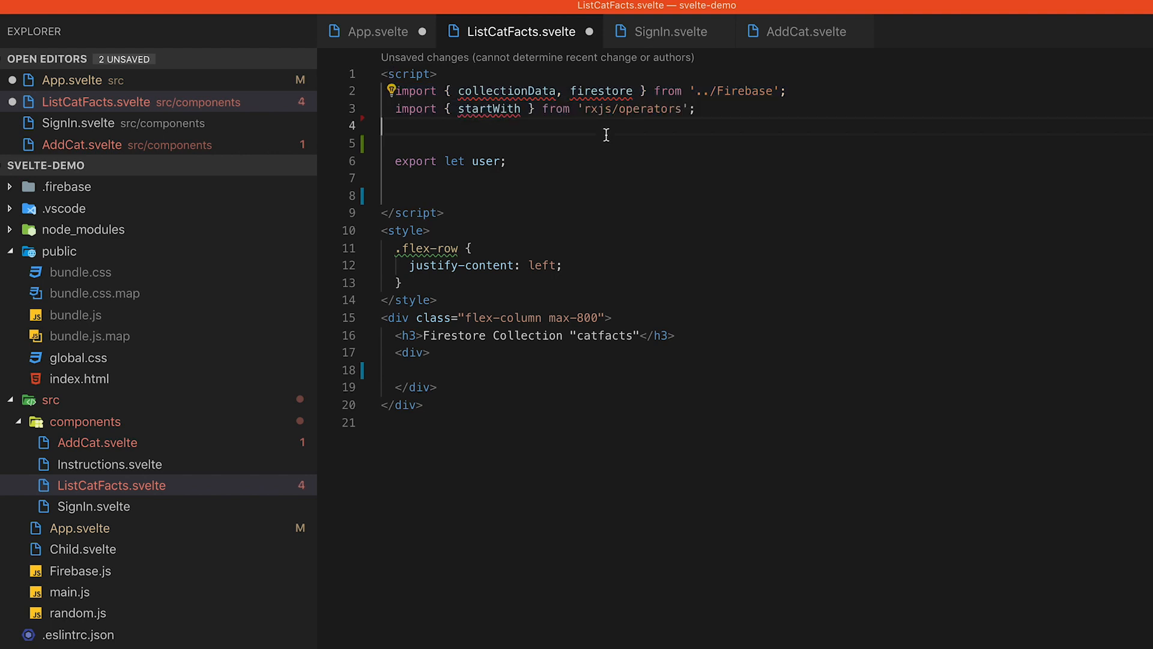
type("const catFactsRef = firestore.collection('catfacts');")
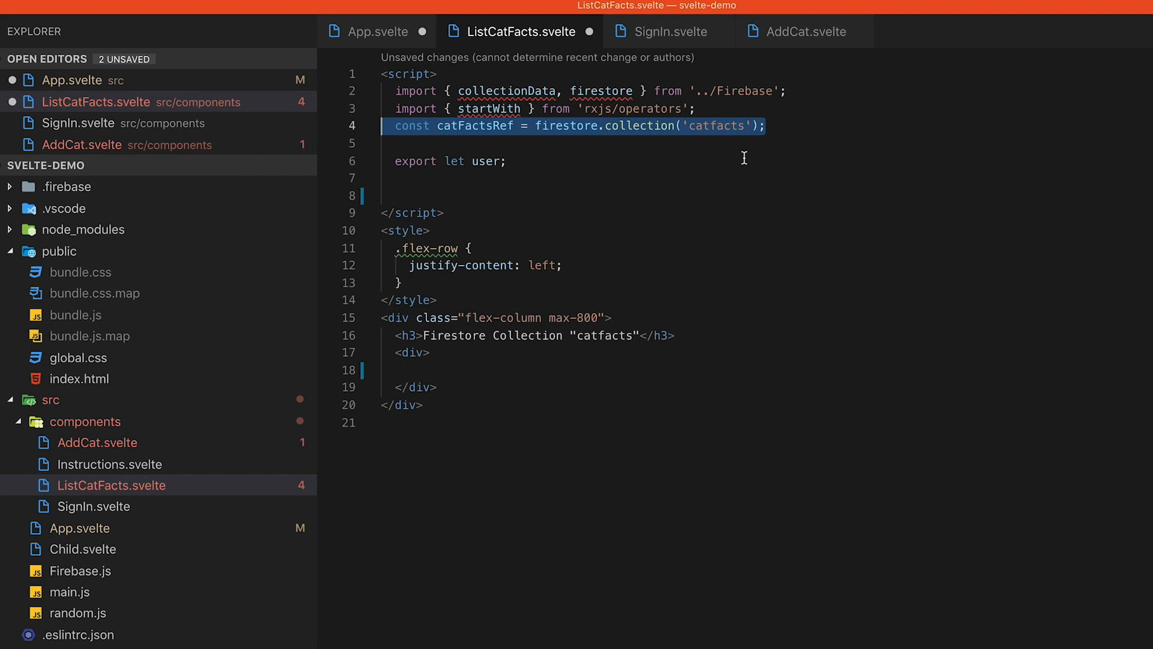
Add the catFacts collectionData query ordered by catFactDate descending with startWith([]), plus an each block over $catFacts
left_click(655, 151)
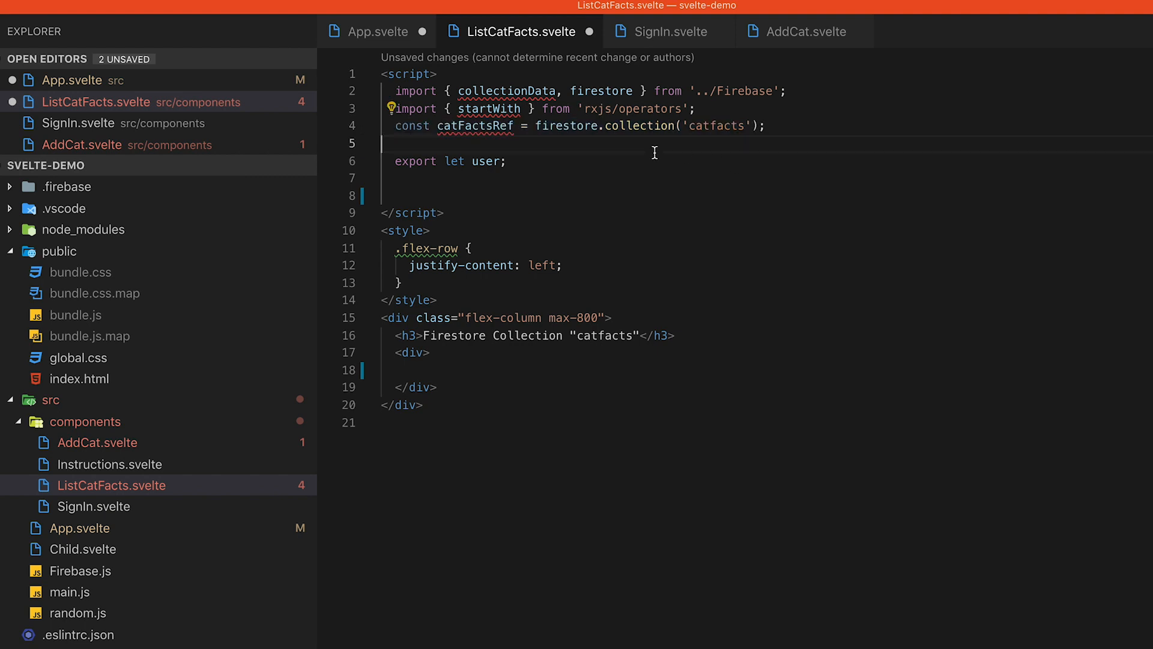
left_click(818, 123)
type("const catFacts = collectionData(     catFactsRef.orderBy('catFactDate', 'desc'),     'catFactId'   ).pipe(startWith([]));")
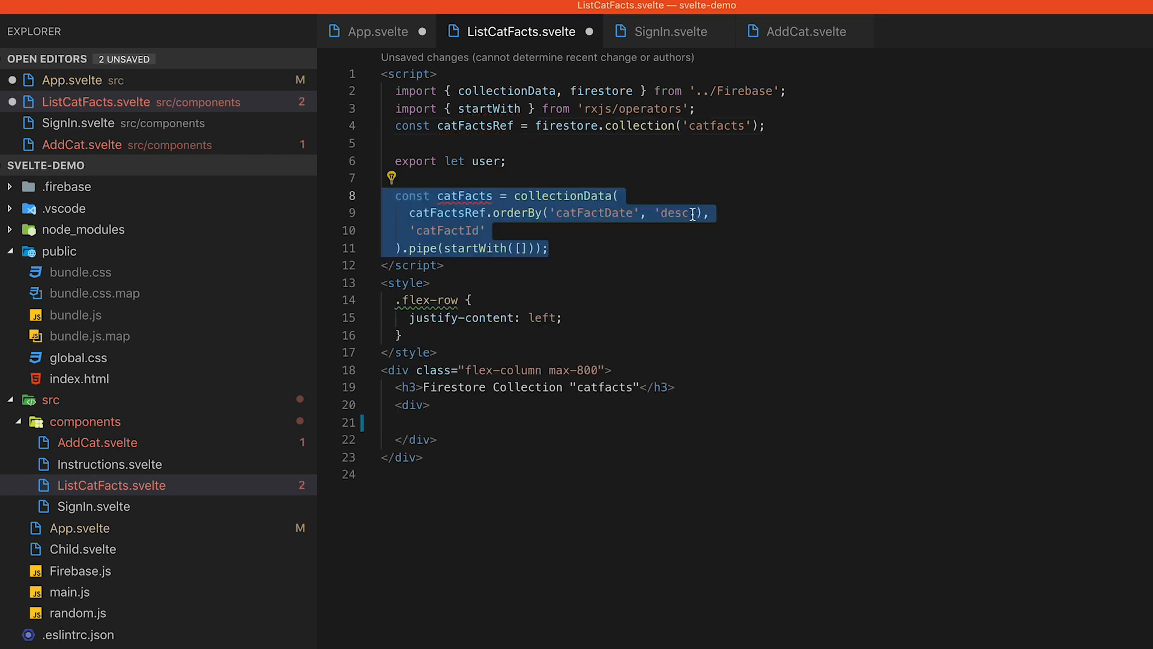
left_click(595, 252)
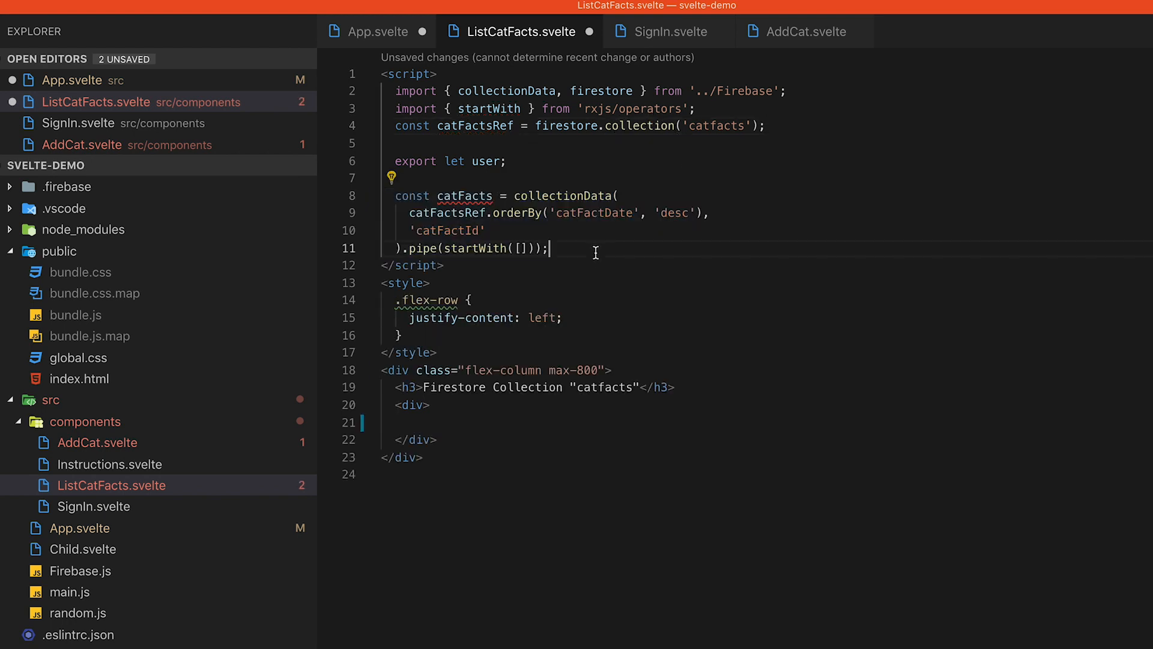
double_click(471, 195)
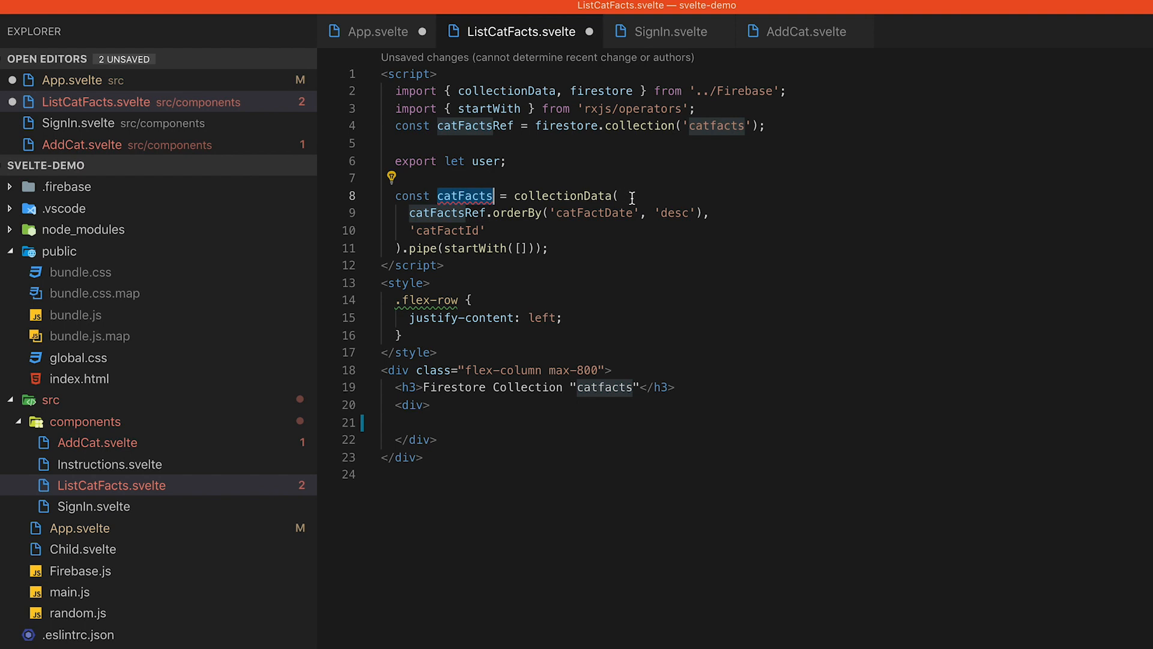
left_click(607, 253)
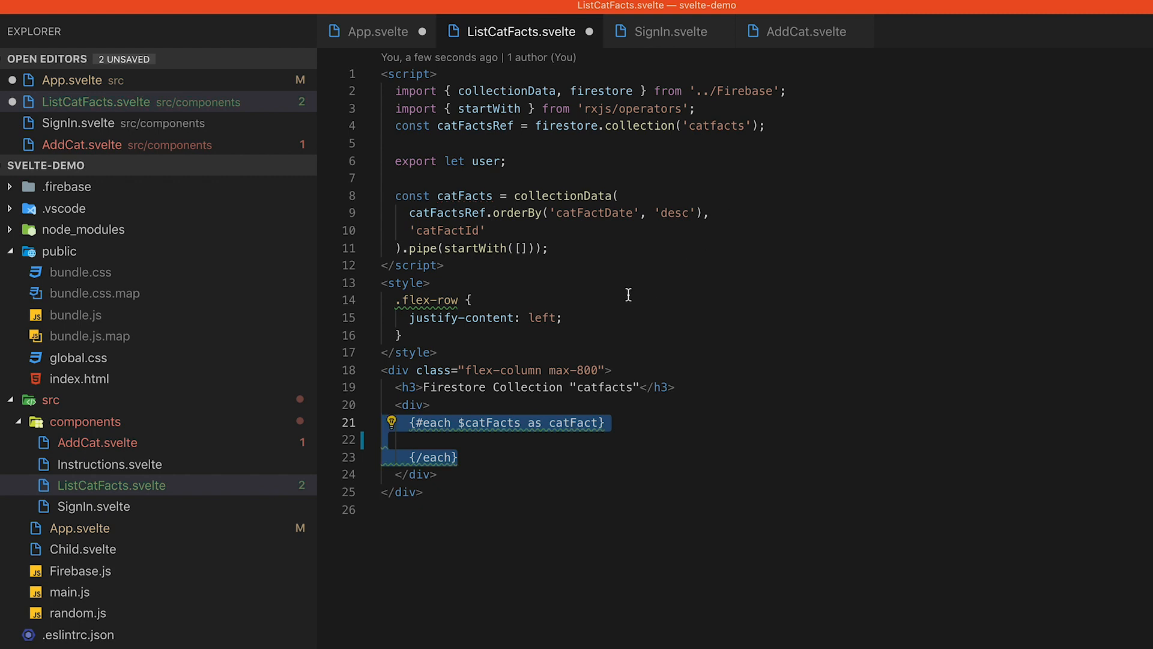
left_click(551, 439)
scroll(552, 436, "down", 3)
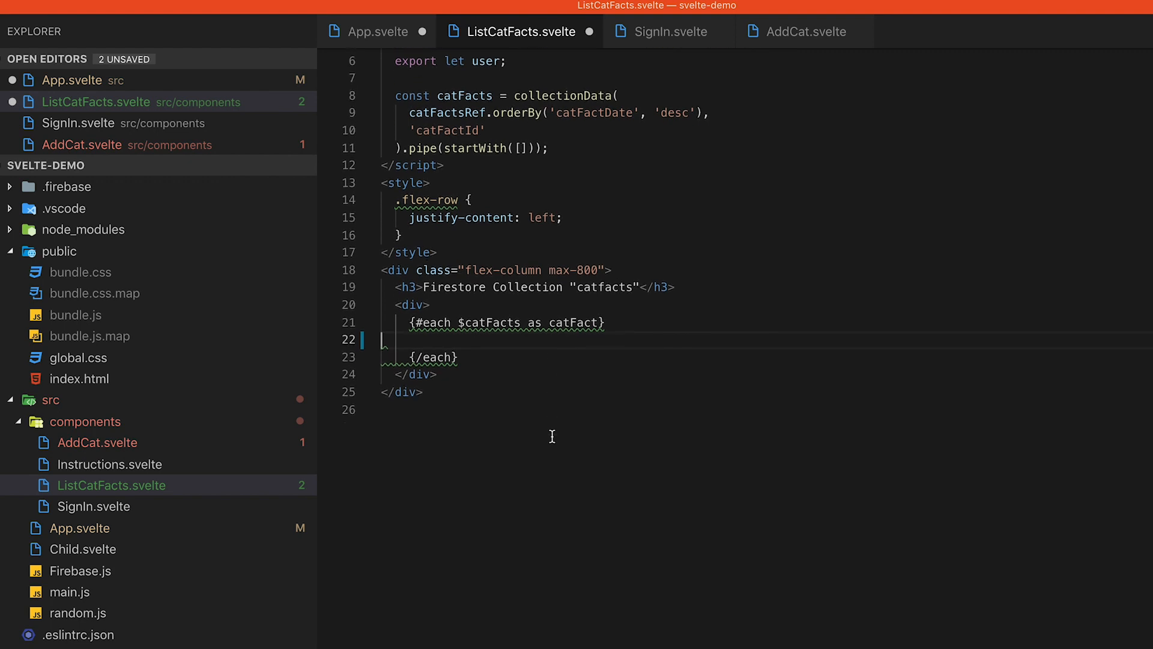
scroll(552, 437, "down", 2)
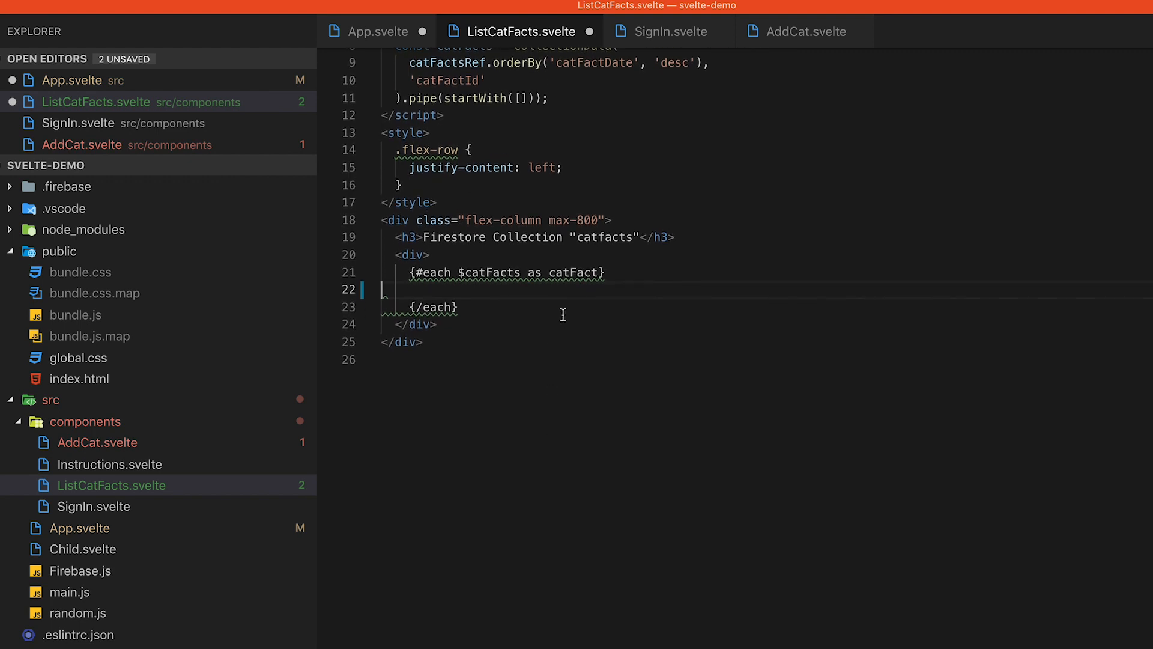
scroll(563, 315, "down", 1)
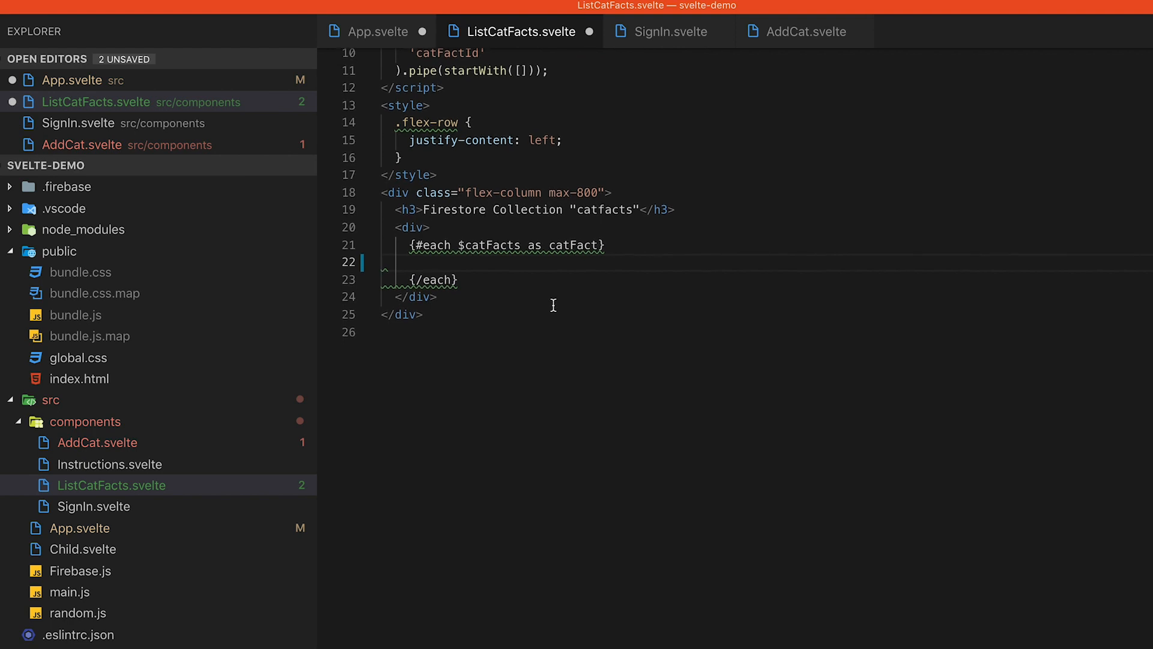
Render {catFact.text} in a span inside a div for each fact, with a blank line above the span
left_click(499, 245)
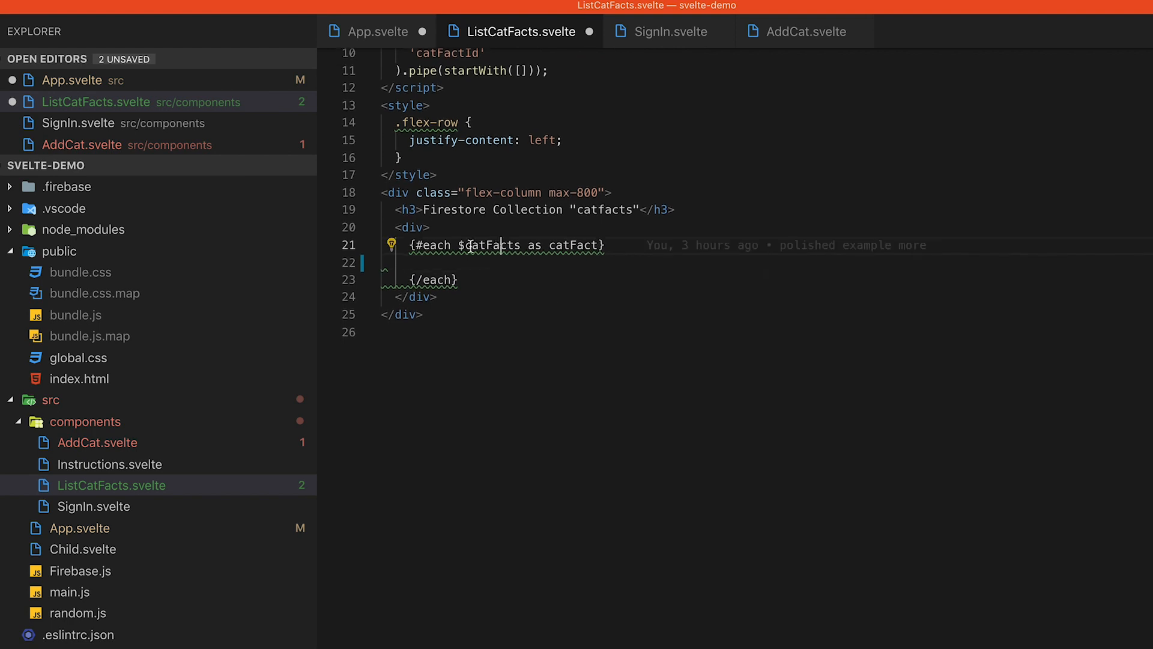
left_click_drag(459, 246, 518, 247)
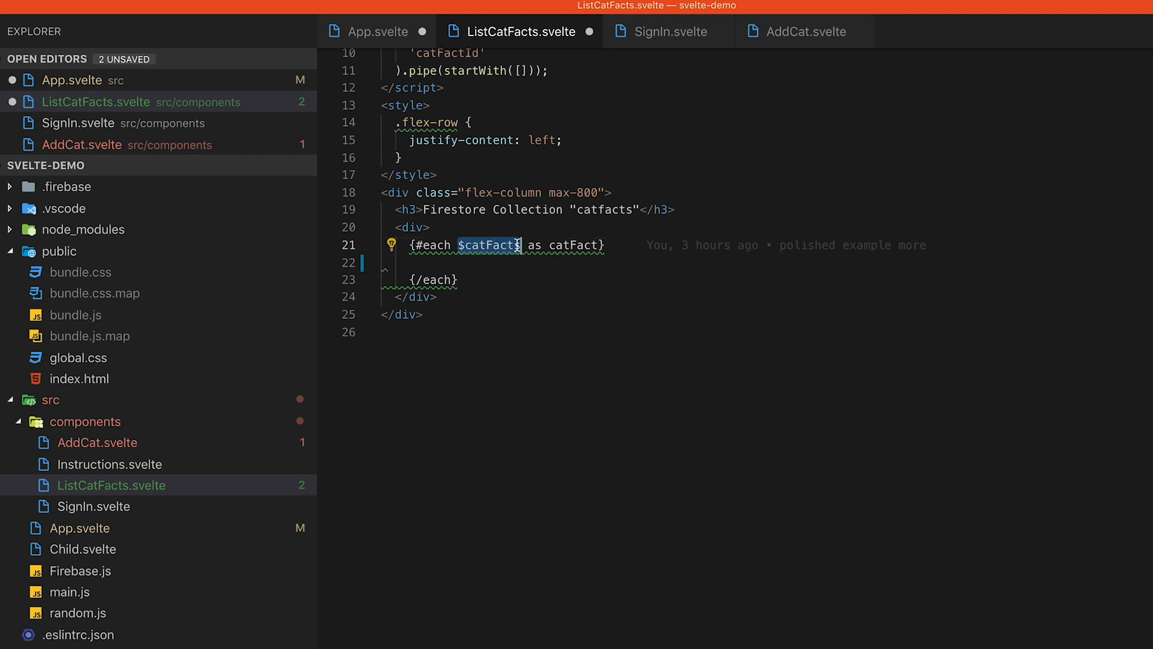
left_click(565, 244)
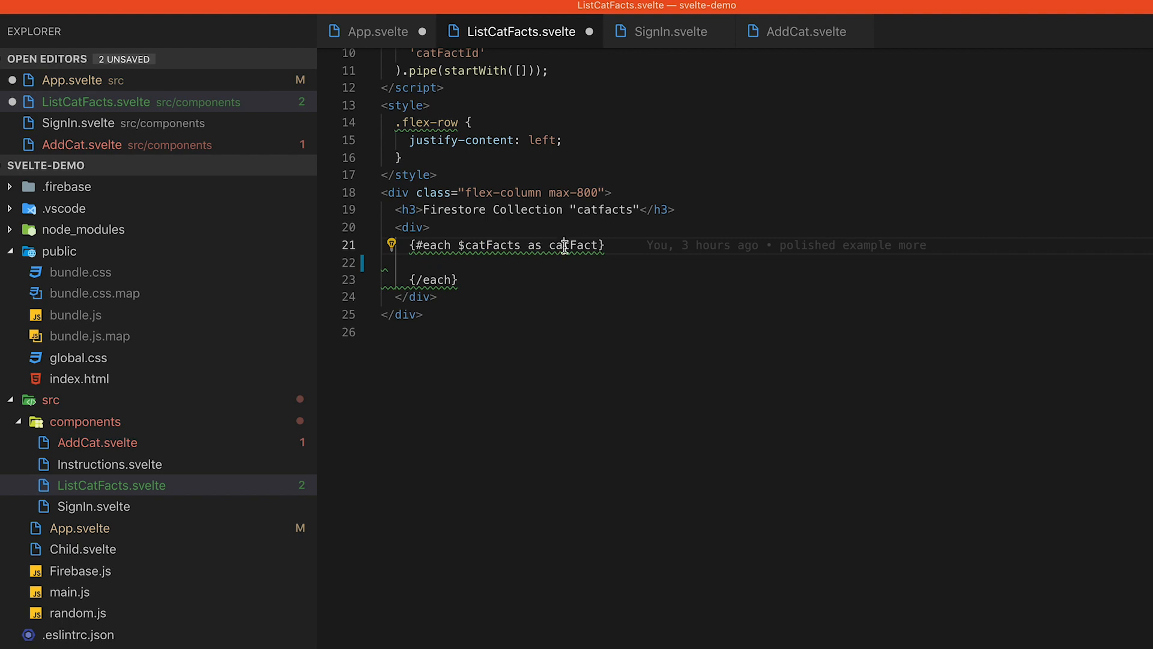
type("<div>       <span>{catFact.text}</span>     </div>")
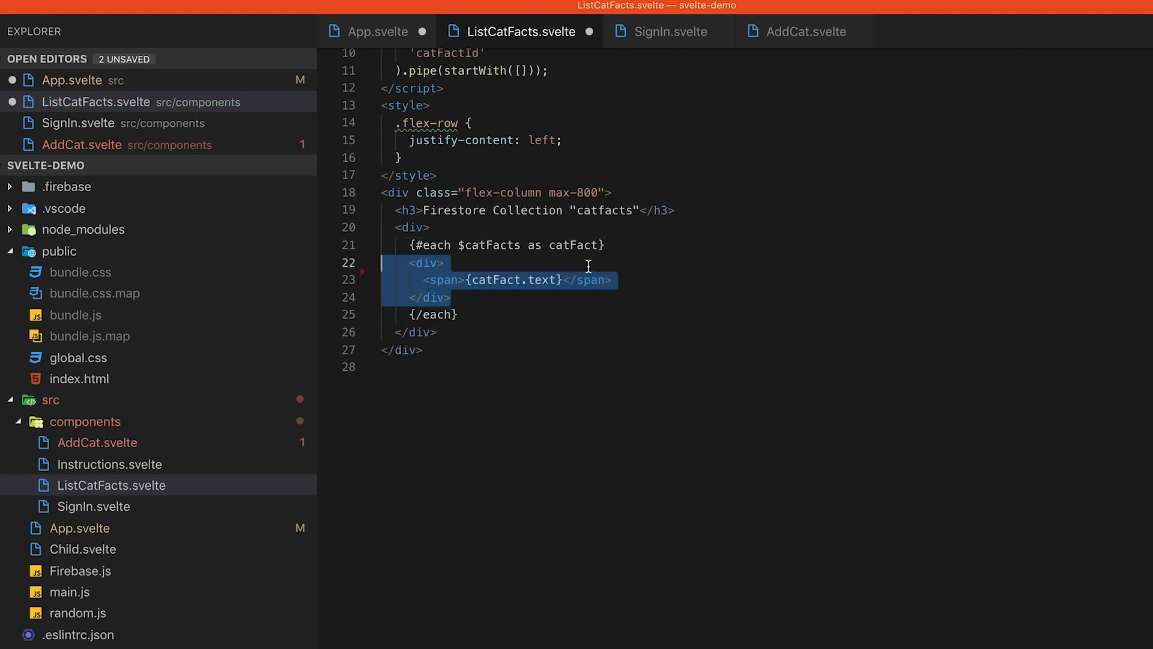
left_click(587, 265)
left_click(604, 281)
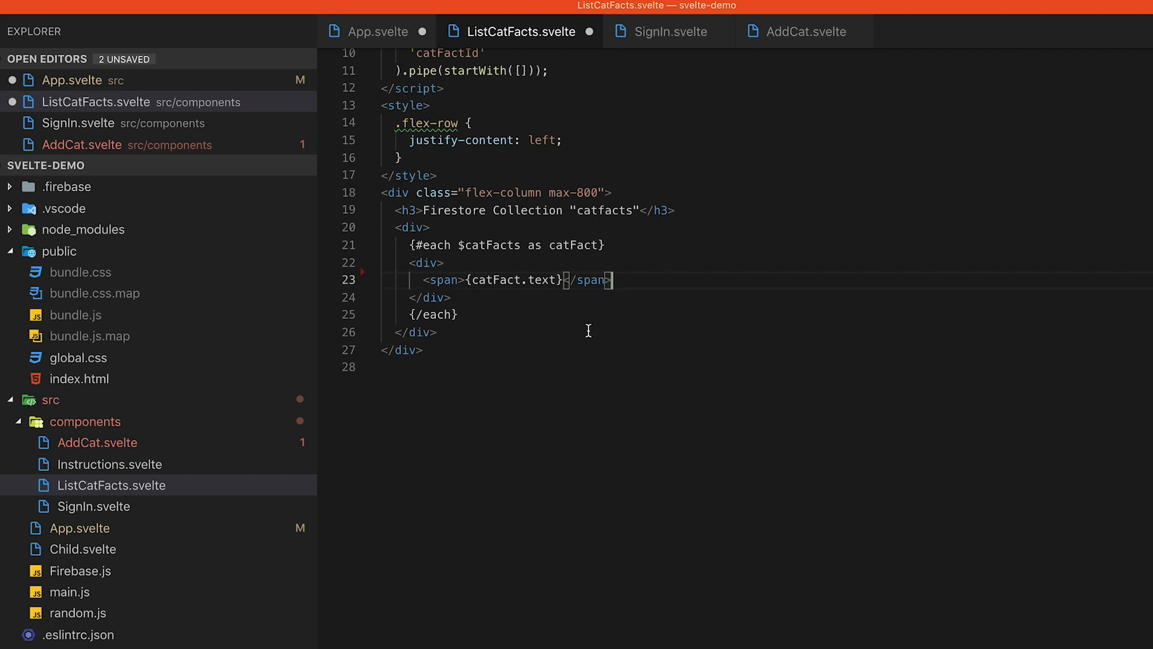
key("ctrl+shift+Return")
Add an if/else on $user.uid === catFact.uid showing different cat emoji spans, and save the file
key("ctrl+v")
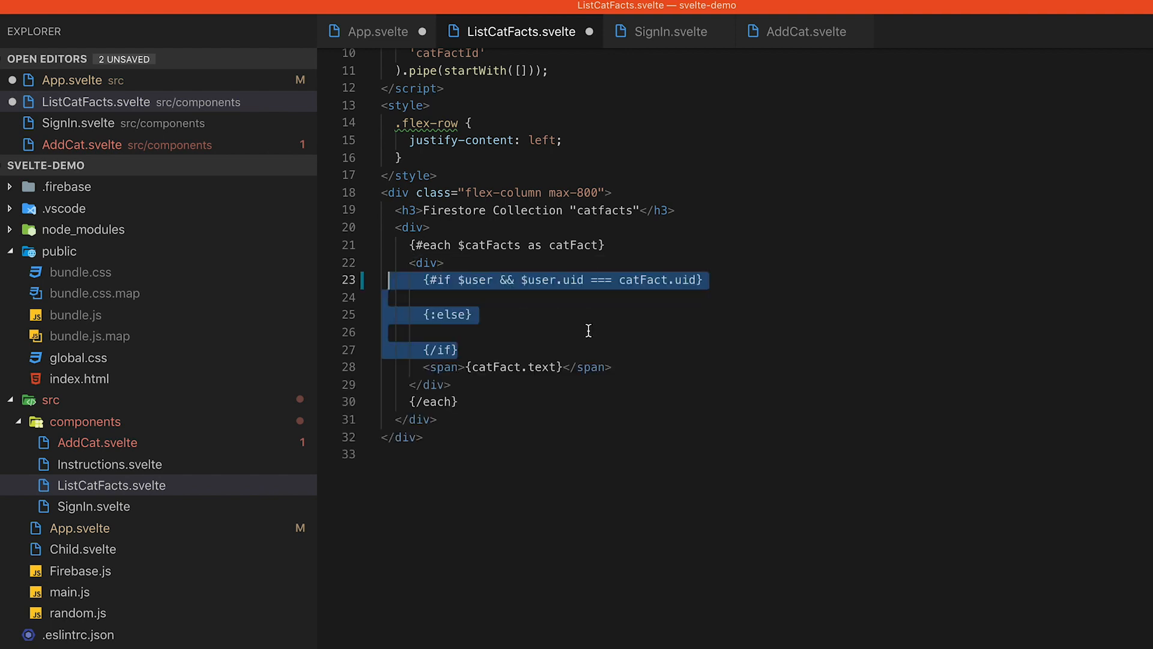
left_click(581, 326)
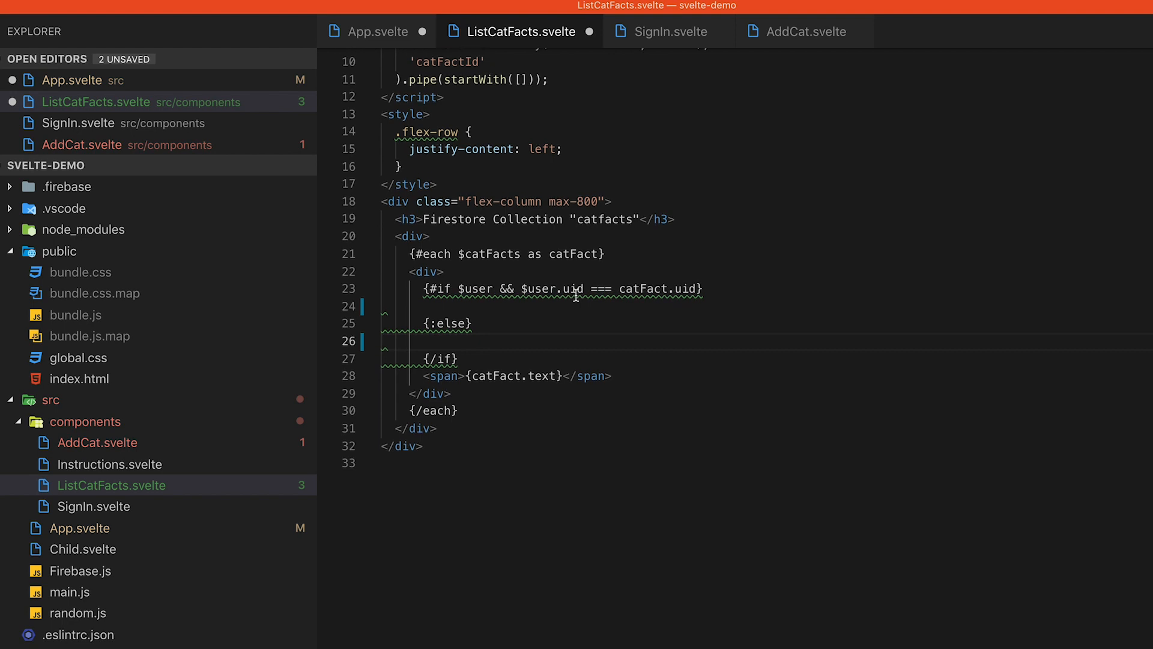
scroll(576, 295, "up", 2)
scroll(575, 295, "up", 2)
scroll(576, 294, "up", 1)
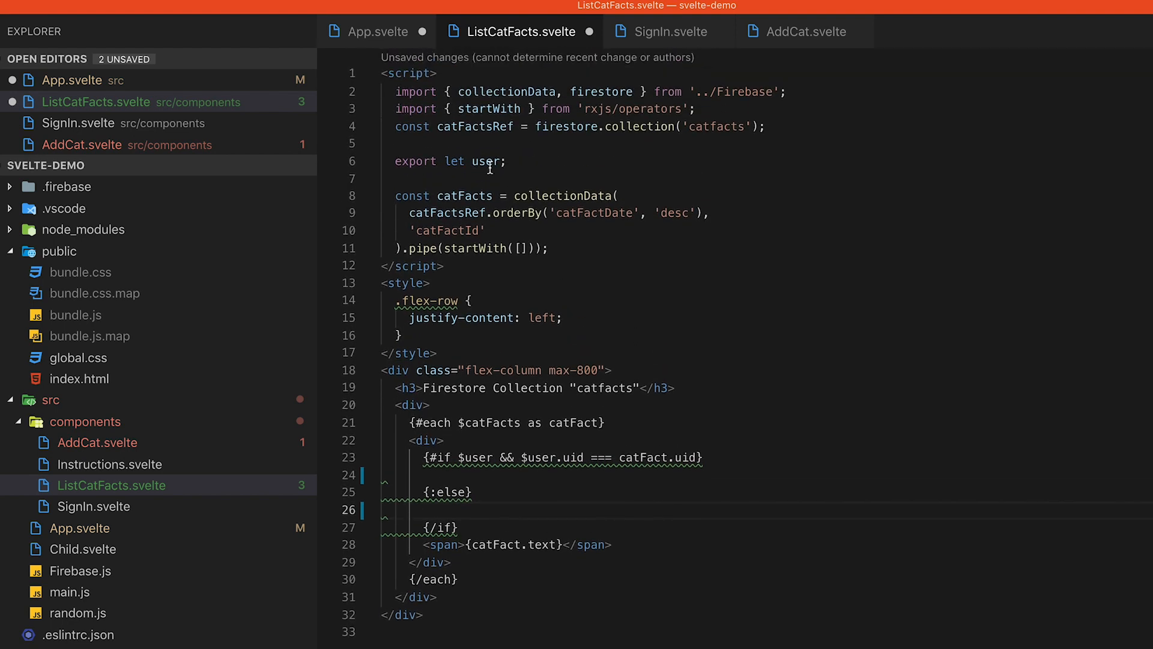
scroll(625, 310, "down", 2)
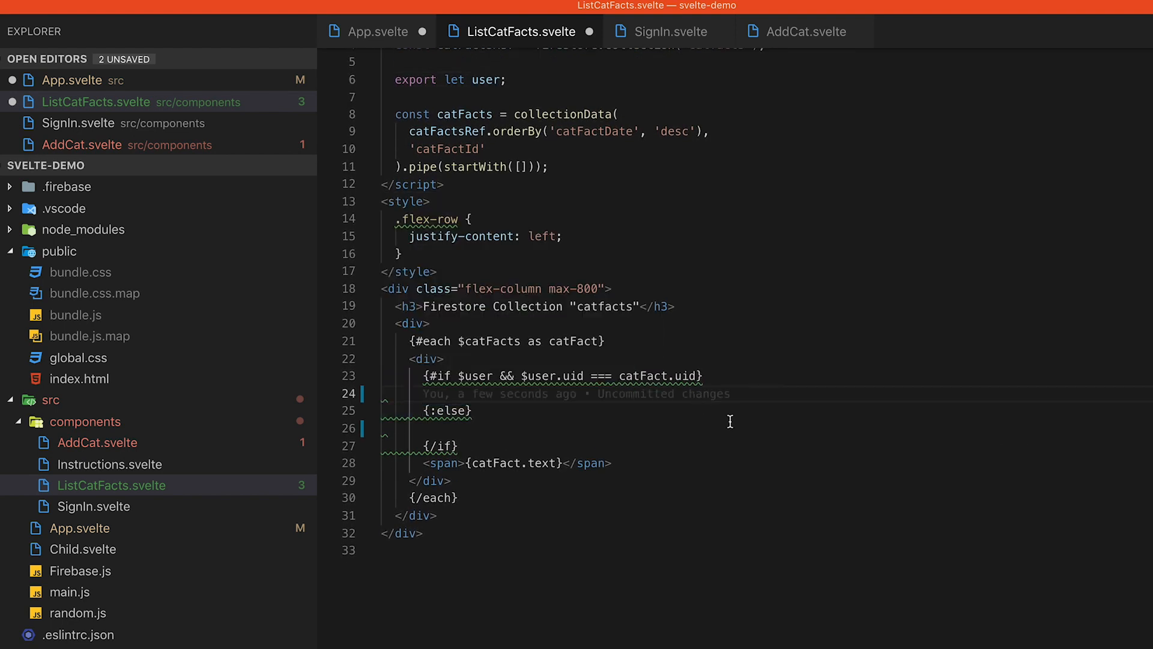
type("<span role=\"img\" aria-label=\"fun-cat\">         😻       </span>")
key("ctrl+v")
key("ctrl+s")
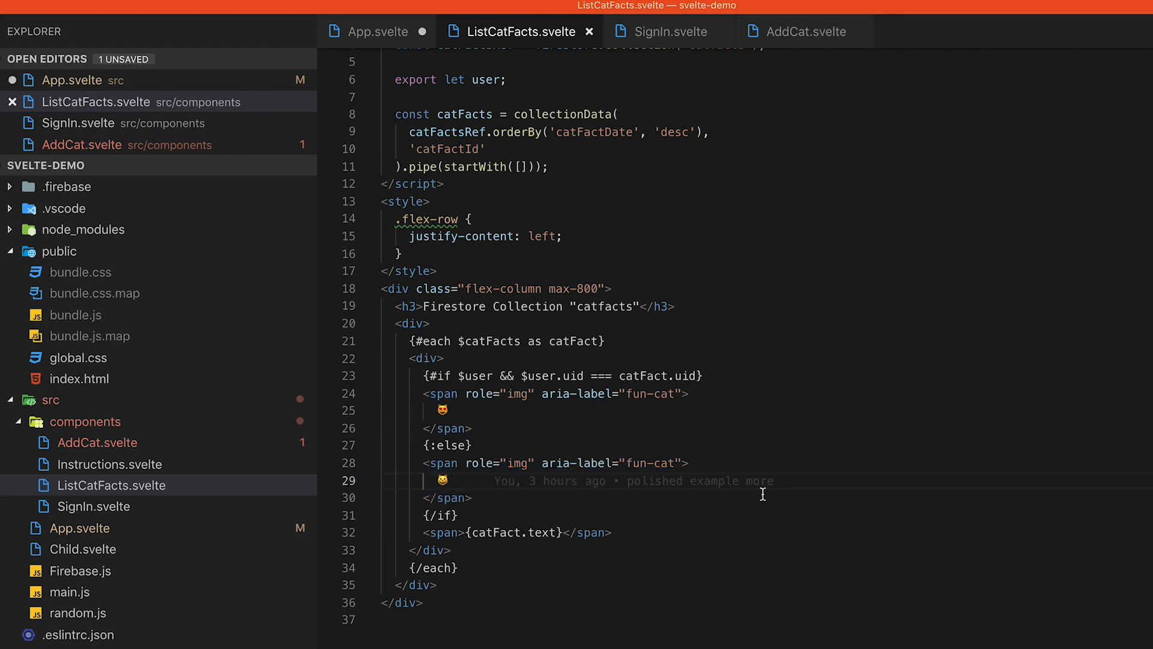
scroll(747, 321, "down", 1)
scroll(747, 322, "down", 2)
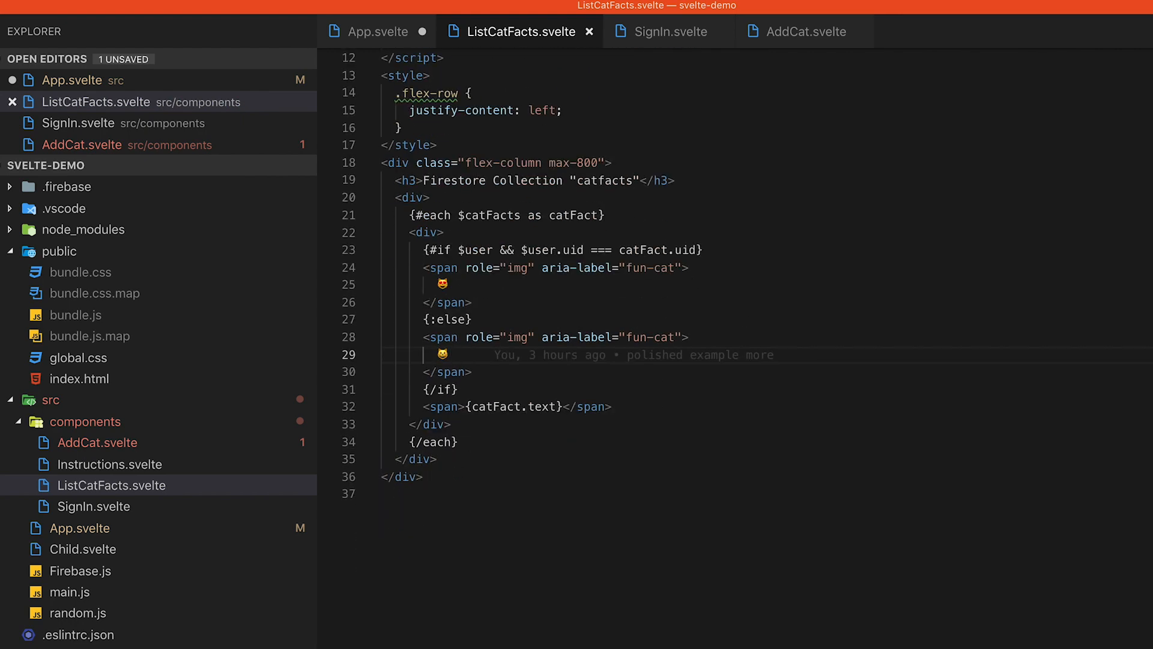
Restart the dev server with npm run dev in the integrated terminal
key("ctrl+grave")
key("ctrl+c")
key("ctrl+l")
type("n")
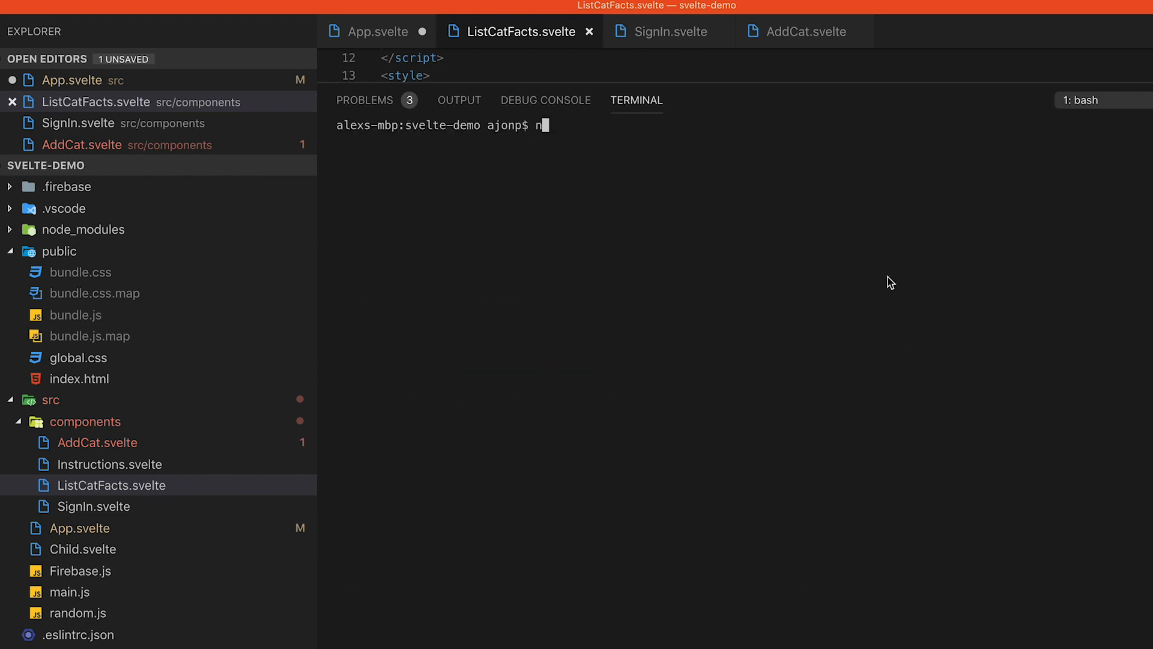
type("pm run ")
type("dev")
key("Return")
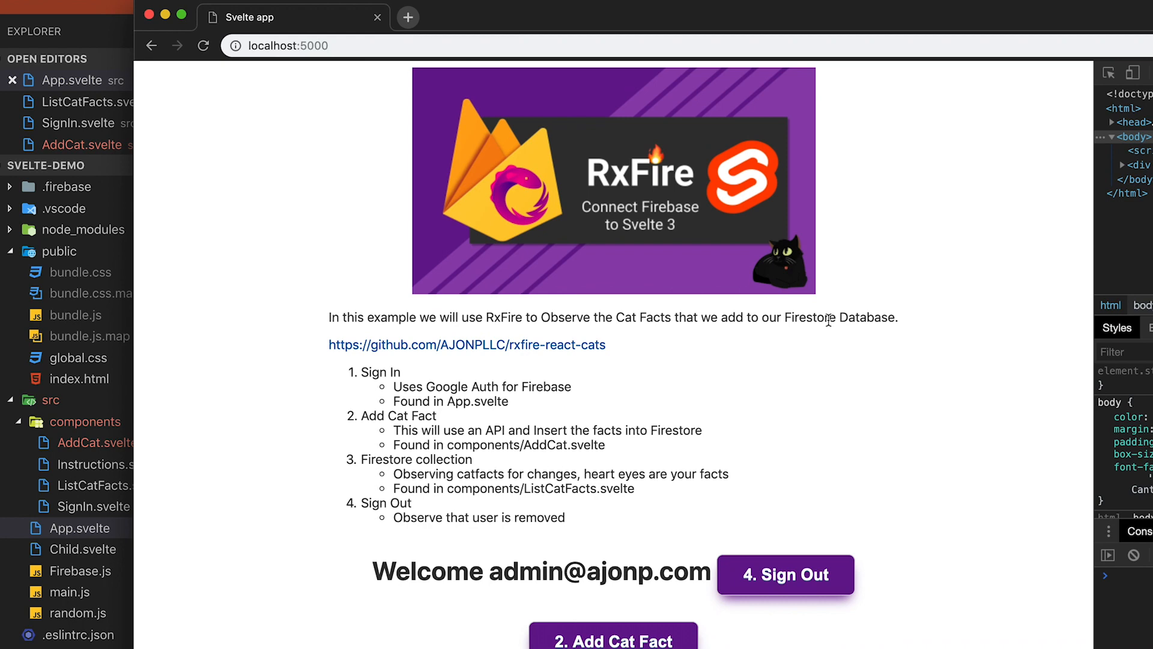
scroll(827, 317, "down", 3)
scroll(826, 320, "down", 2)
Sign out, sign in with the admin Google account and add a new cat fact
left_click(814, 390)
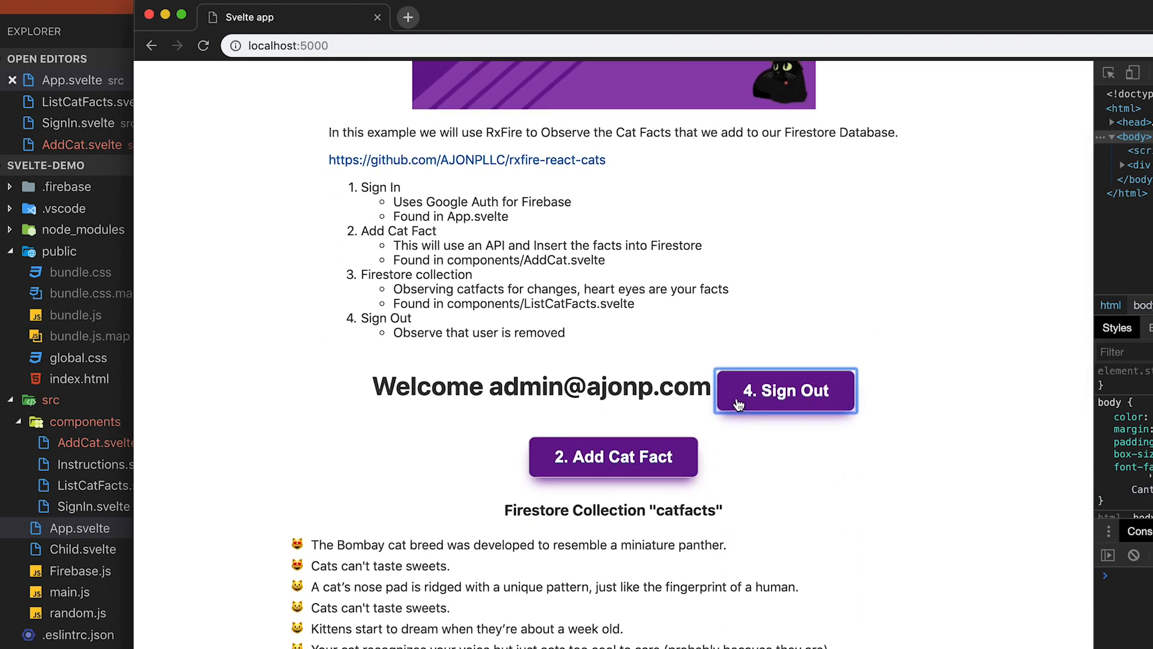
scroll(577, 427, "down", 1)
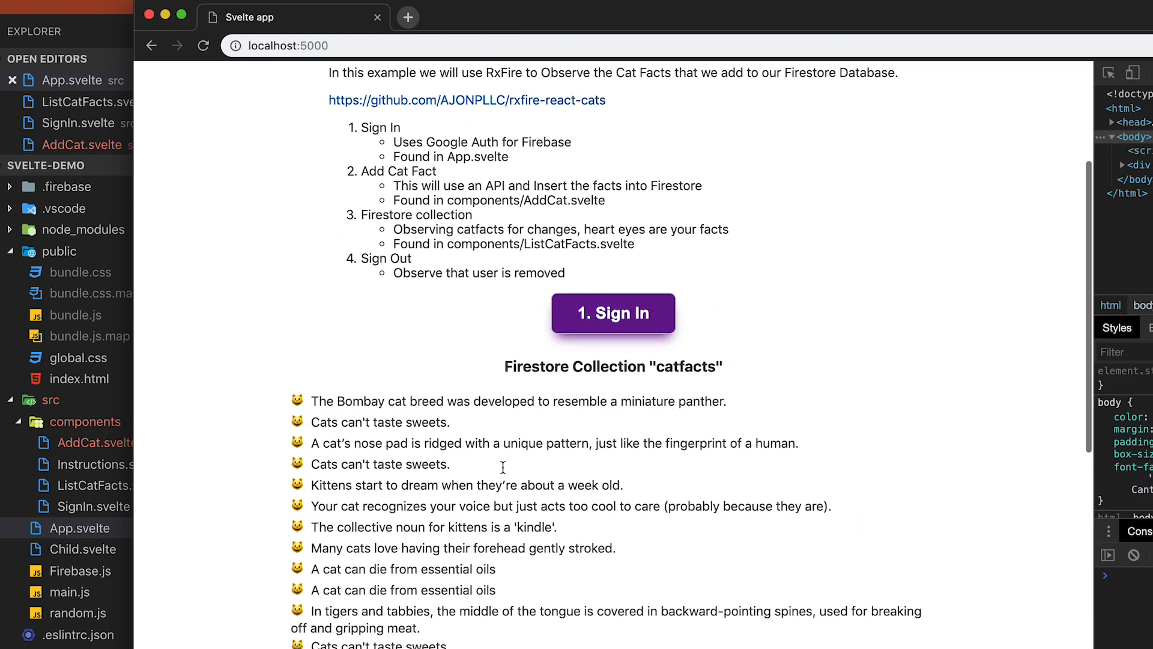
left_click_drag(286, 396, 451, 645)
left_click(586, 636)
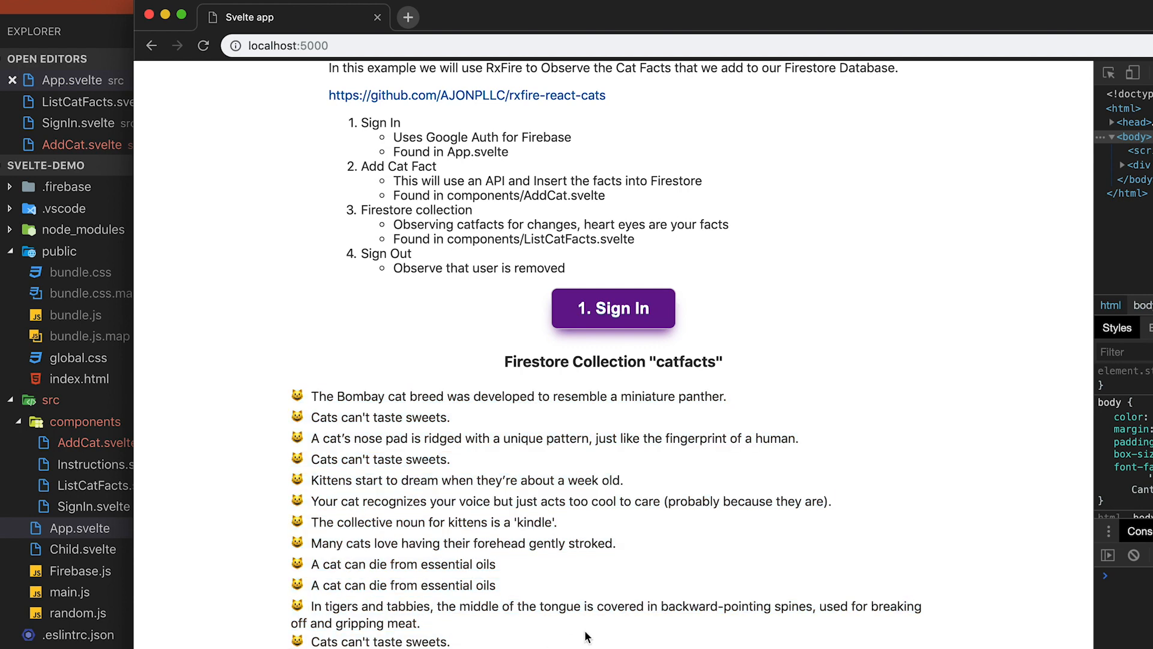
scroll(586, 631, "down", 3)
left_click(651, 168)
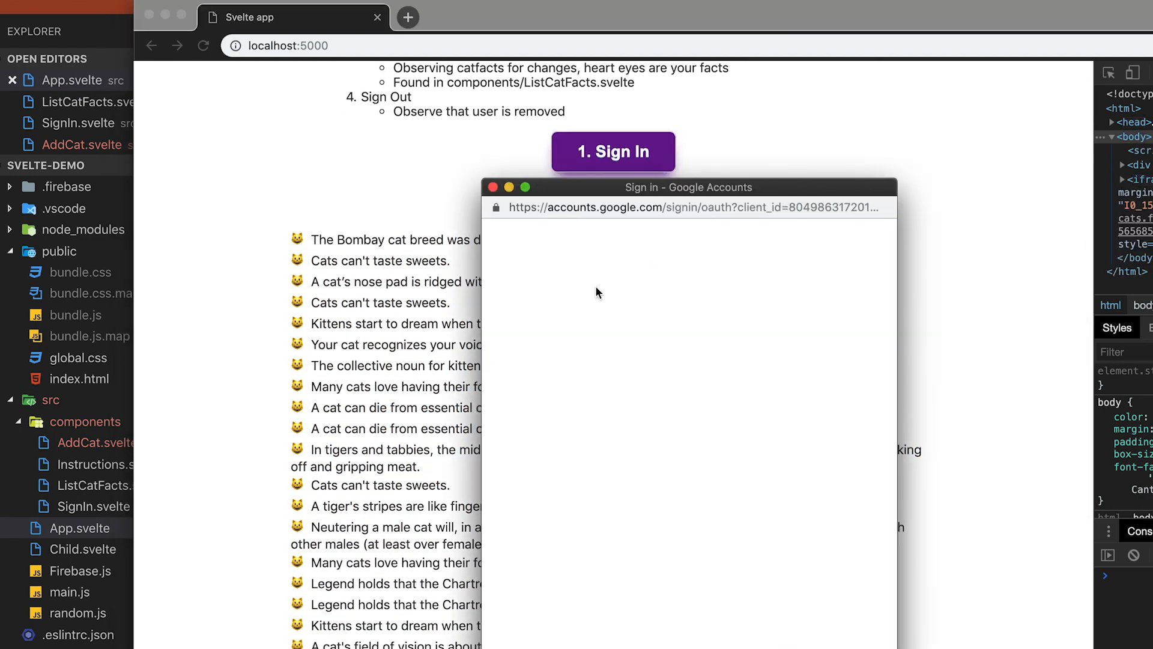
left_click(604, 443)
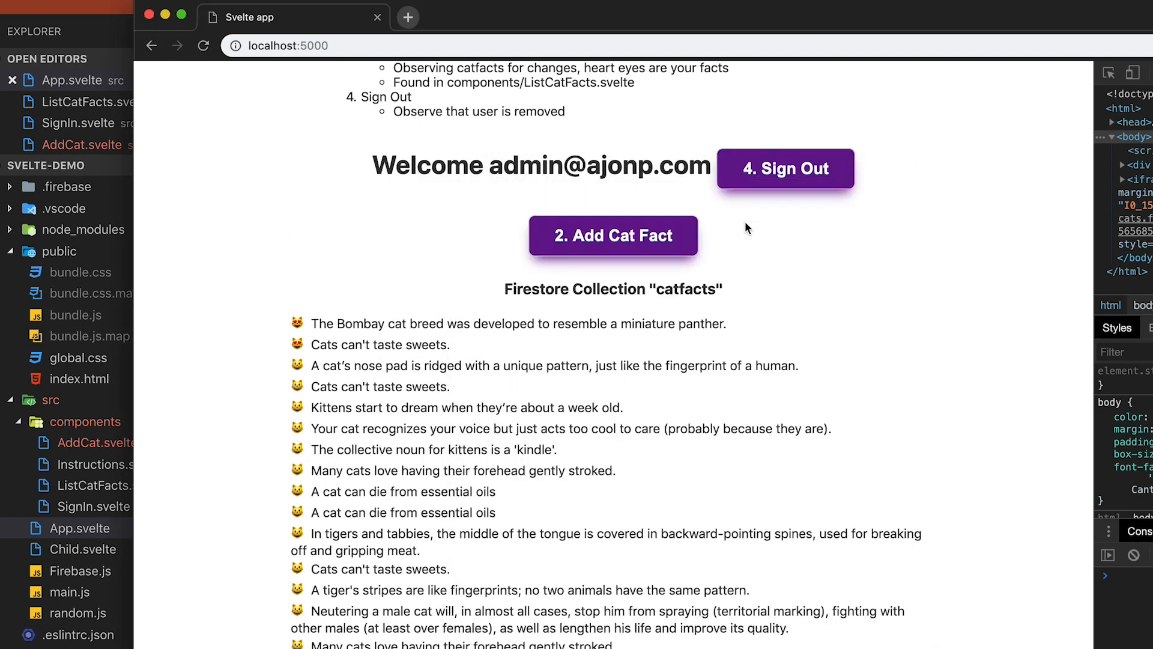
left_click(601, 245)
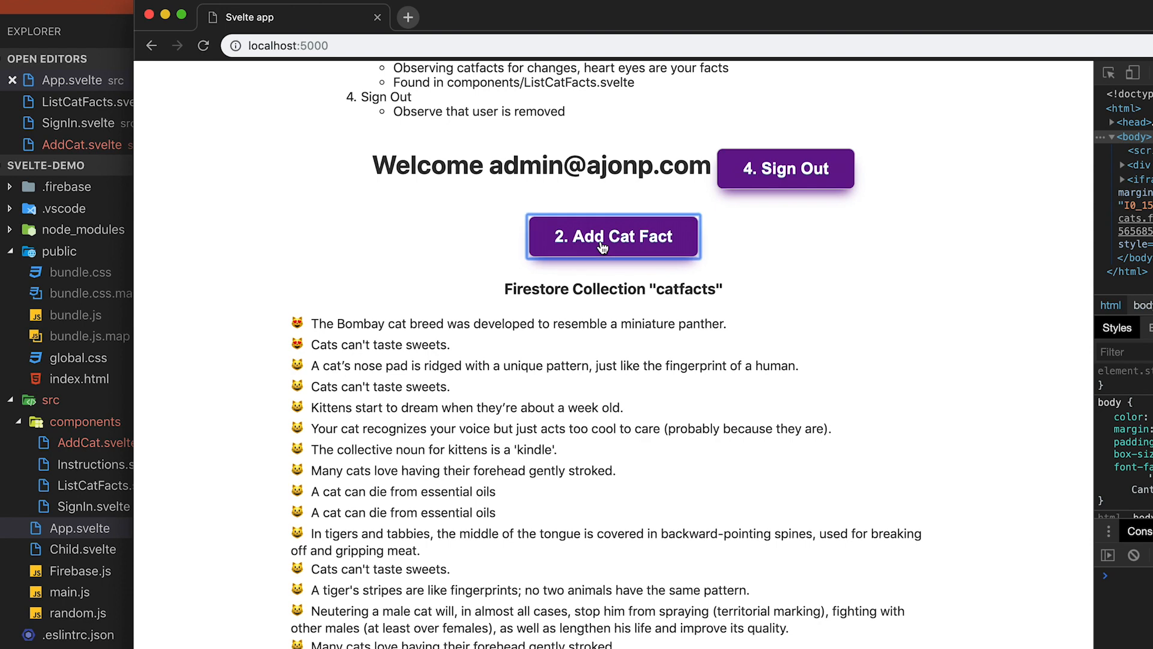
Sign out, sign back in with the other Google account and add the long purring fact to the list
left_click(769, 179)
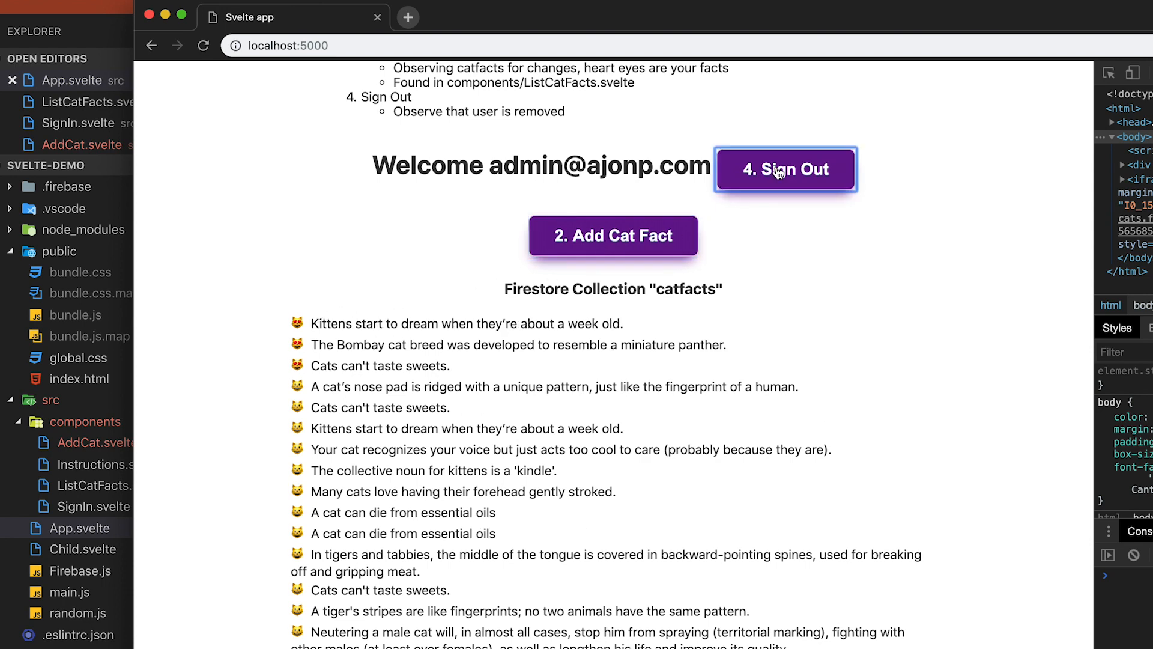
left_click(593, 161)
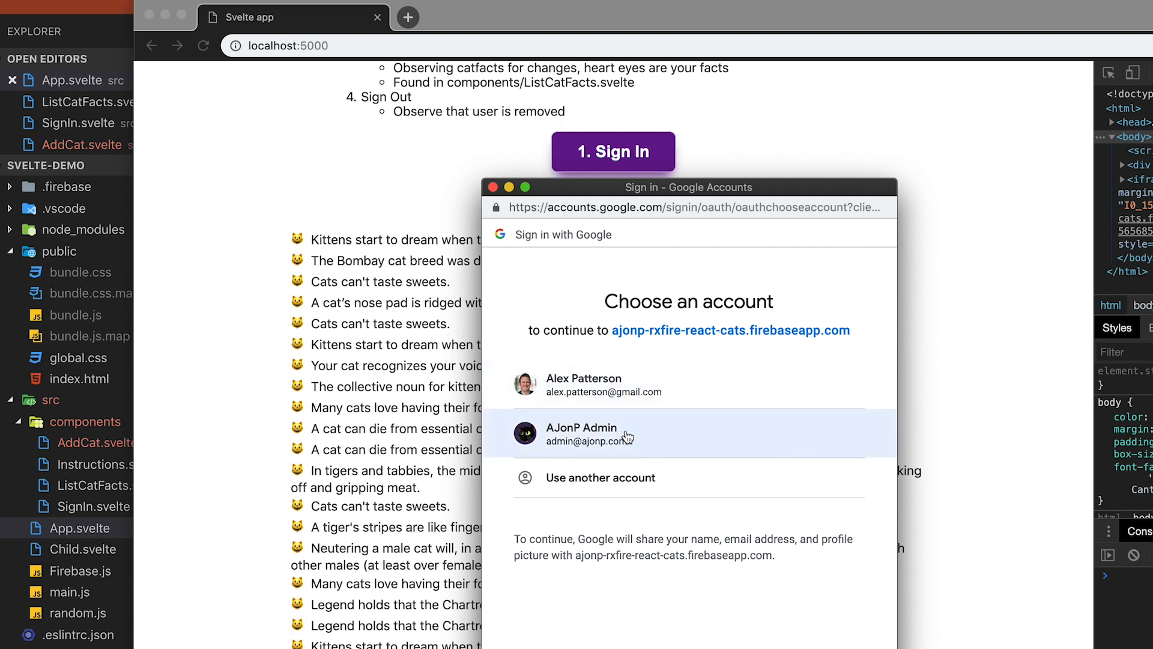
left_click(627, 437)
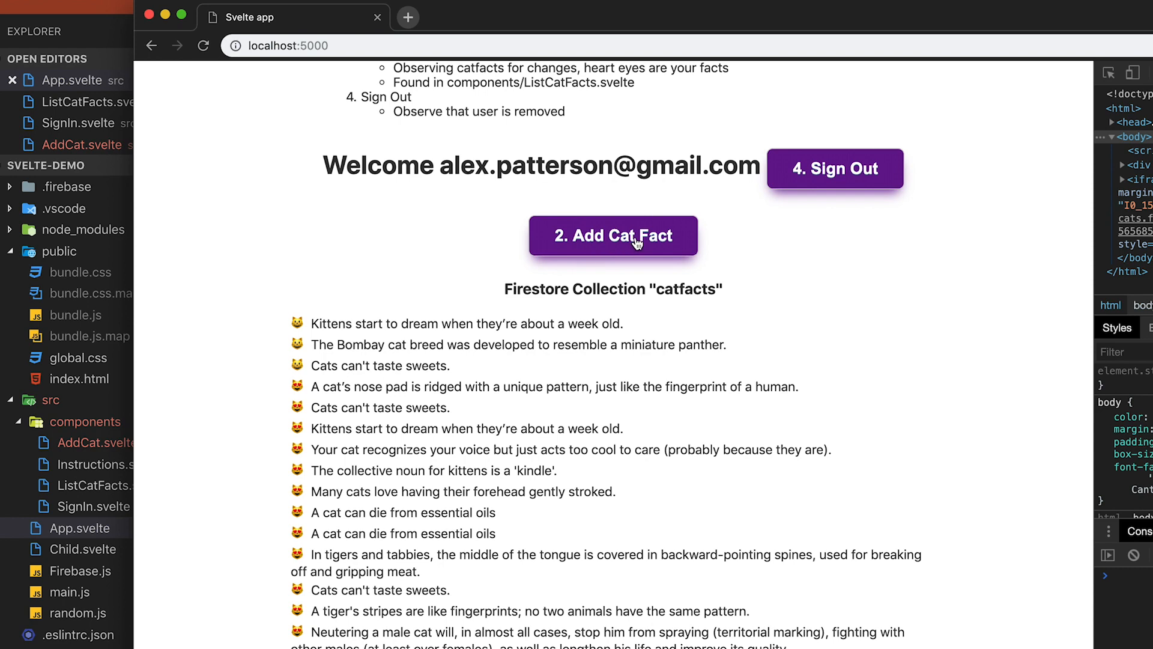
left_click(637, 244)
left_click_drag(332, 324, 671, 353)
left_click(757, 382)
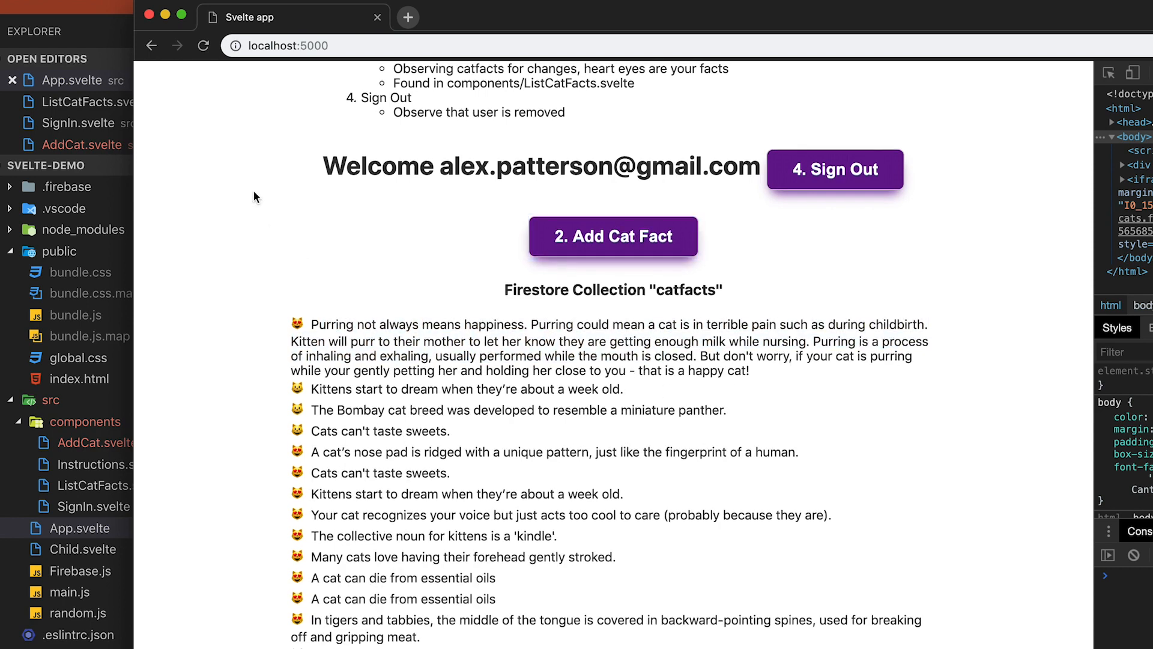
scroll(254, 192, "up", 5)
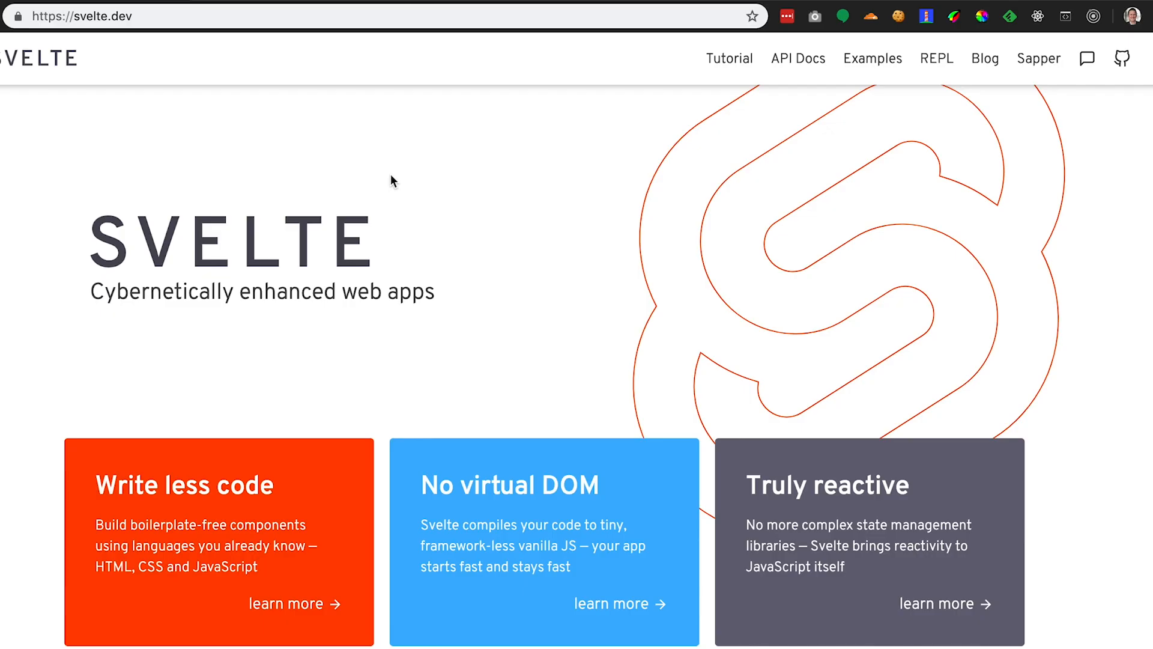
scroll(480, 209, "down", 3)
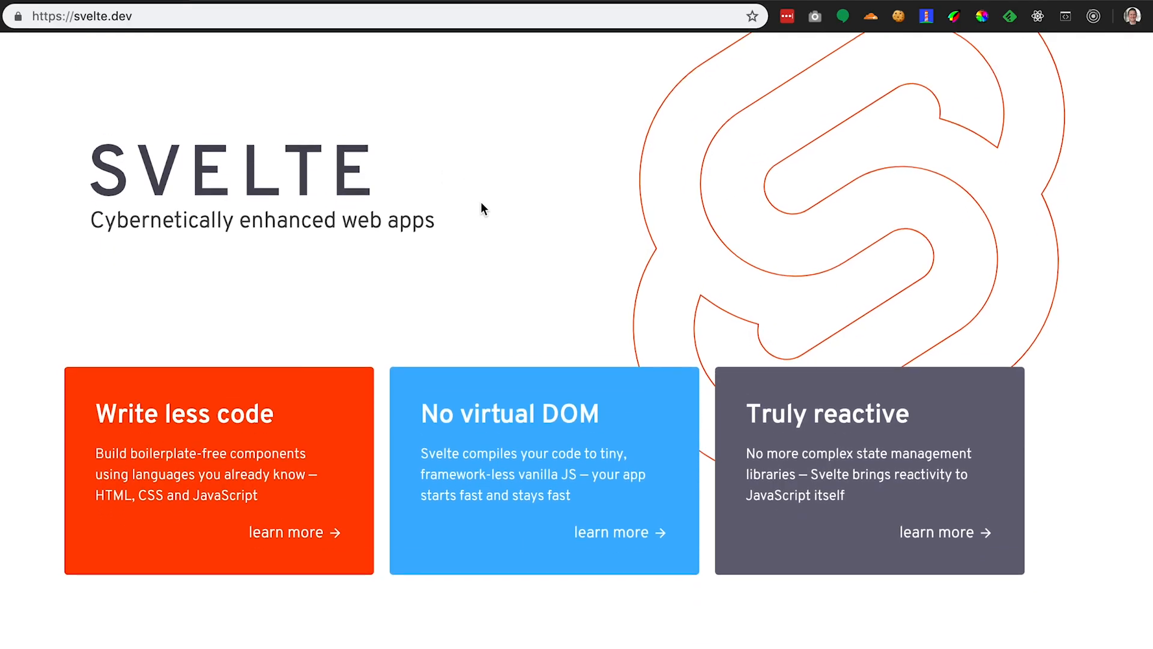
scroll(480, 210, "down", 1)
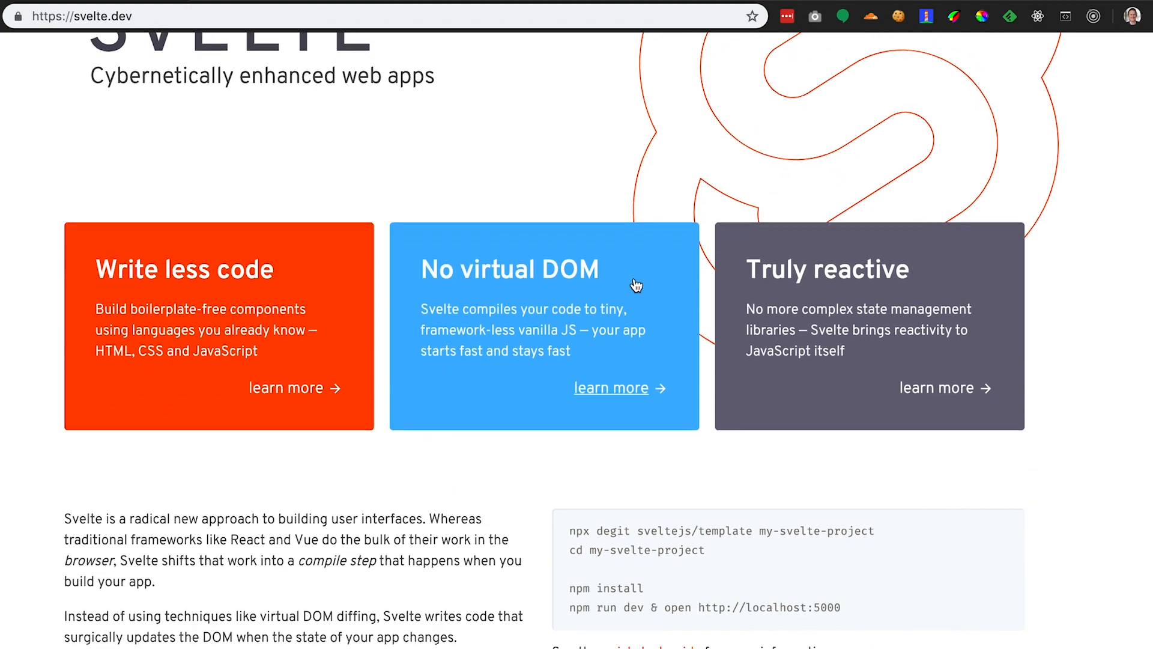
scroll(636, 289, "down", 1)
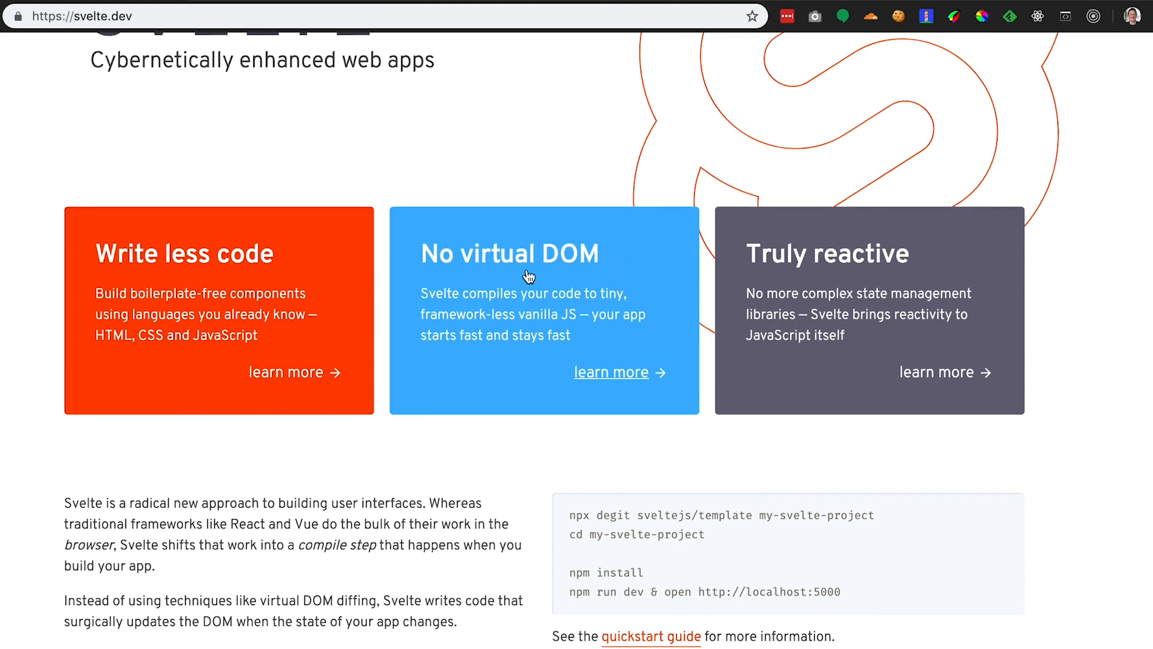
scroll(492, 438, "down", 1)
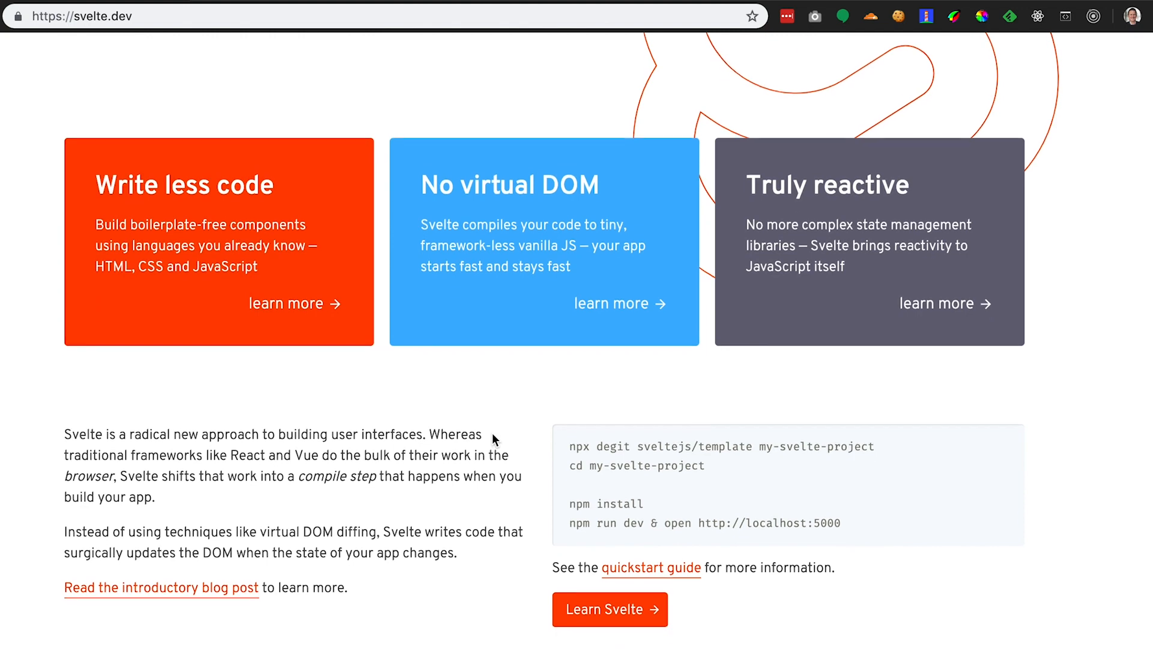
scroll(492, 438, "down", 1)
scroll(492, 438, "down", 1)
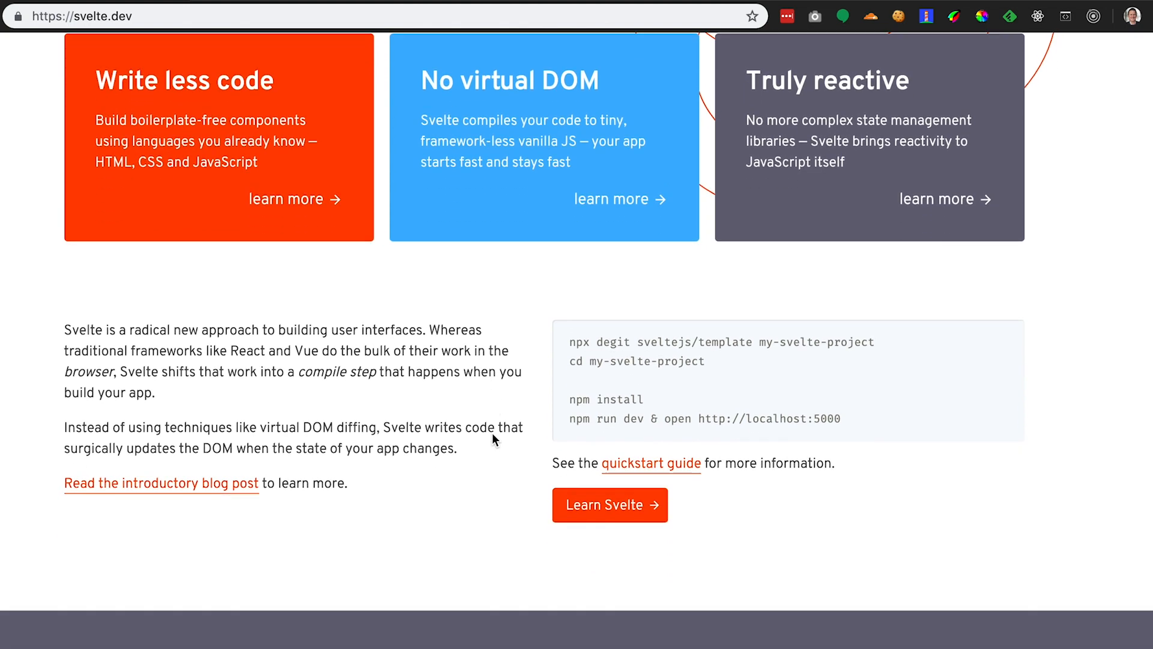
scroll(492, 438, "down", 4)
scroll(492, 433, "down", 1)
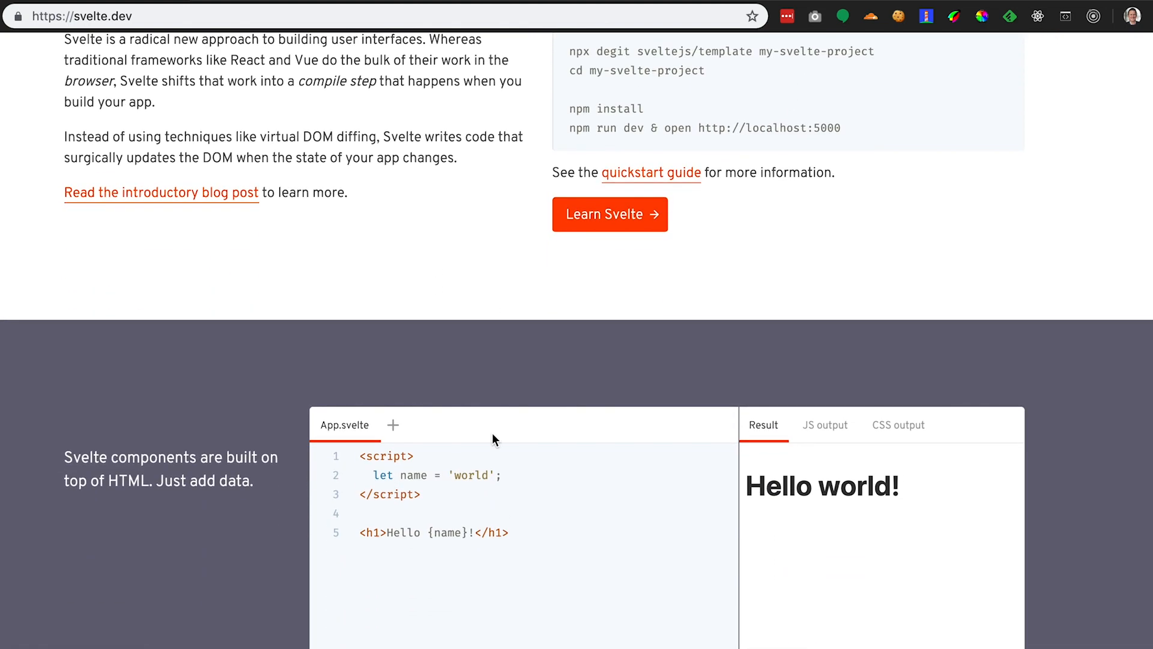
scroll(492, 439, "down", 1)
scroll(492, 438, "down", 2)
scroll(493, 439, "down", 7)
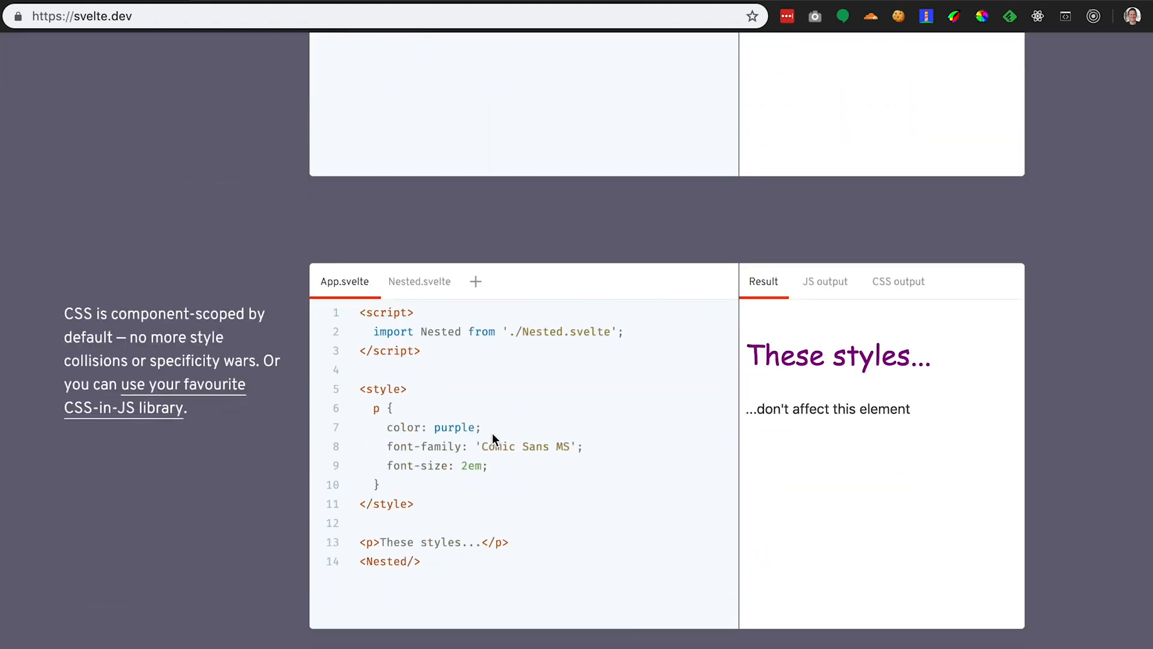
scroll(492, 433, "down", 7)
scroll(492, 433, "down", 4)
scroll(492, 434, "down", 1)
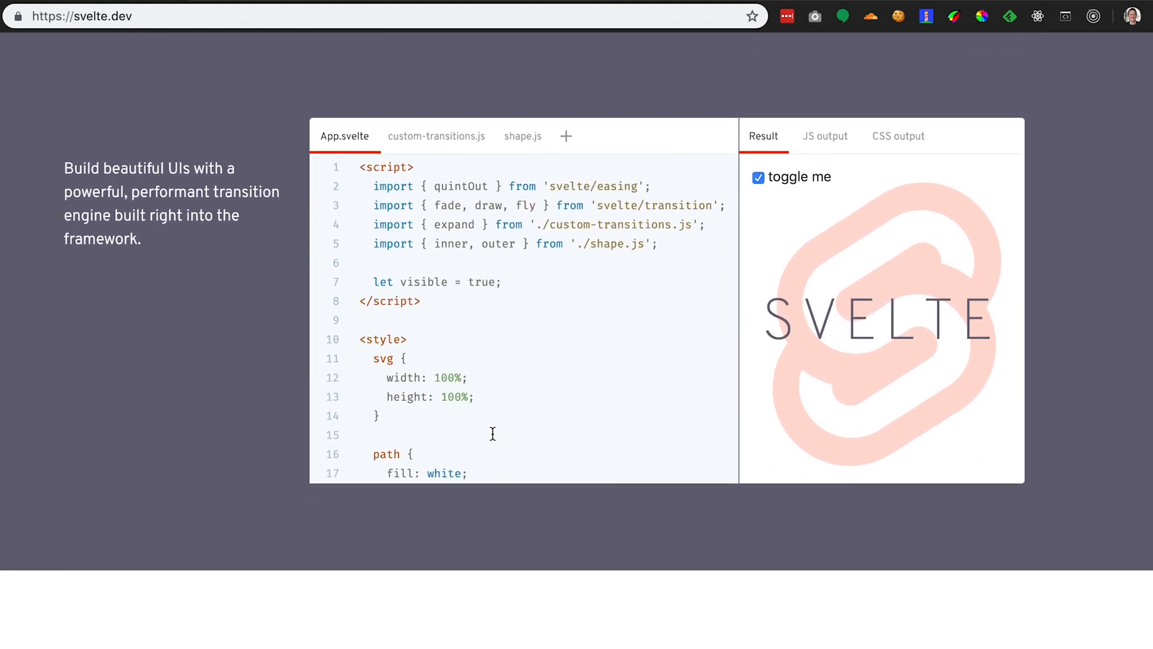
scroll(493, 433, "down", 5)
scroll(492, 433, "down", 1)
scroll(456, 585, "down", 3)
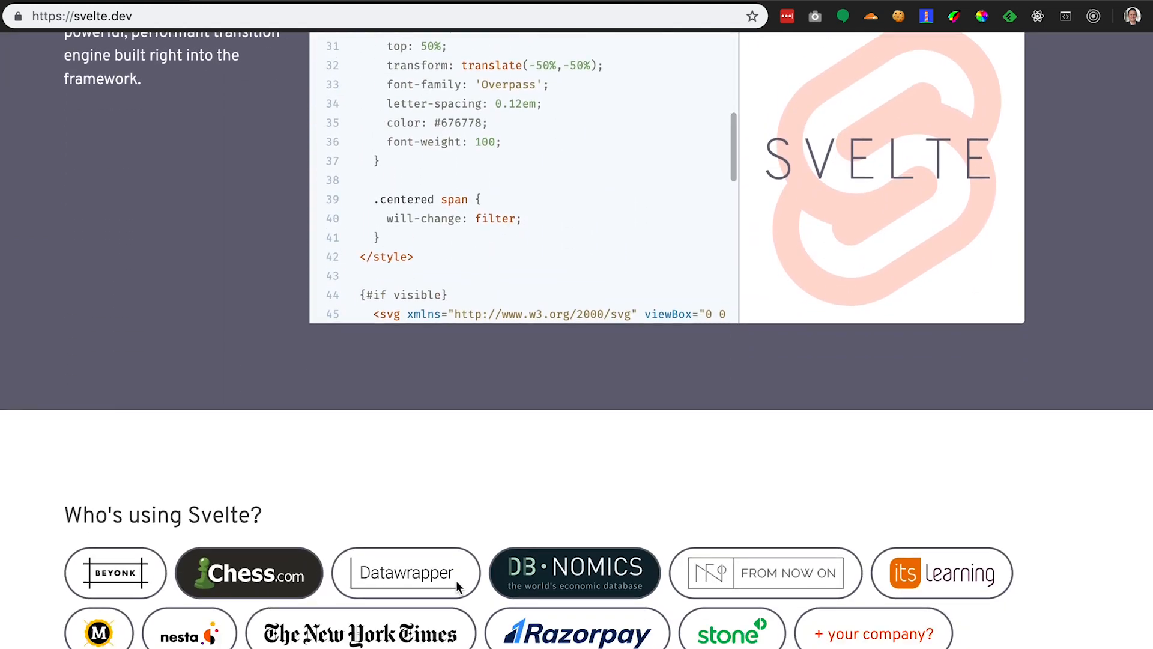
scroll(456, 587, "down", 2)
scroll(456, 585, "down", 1)
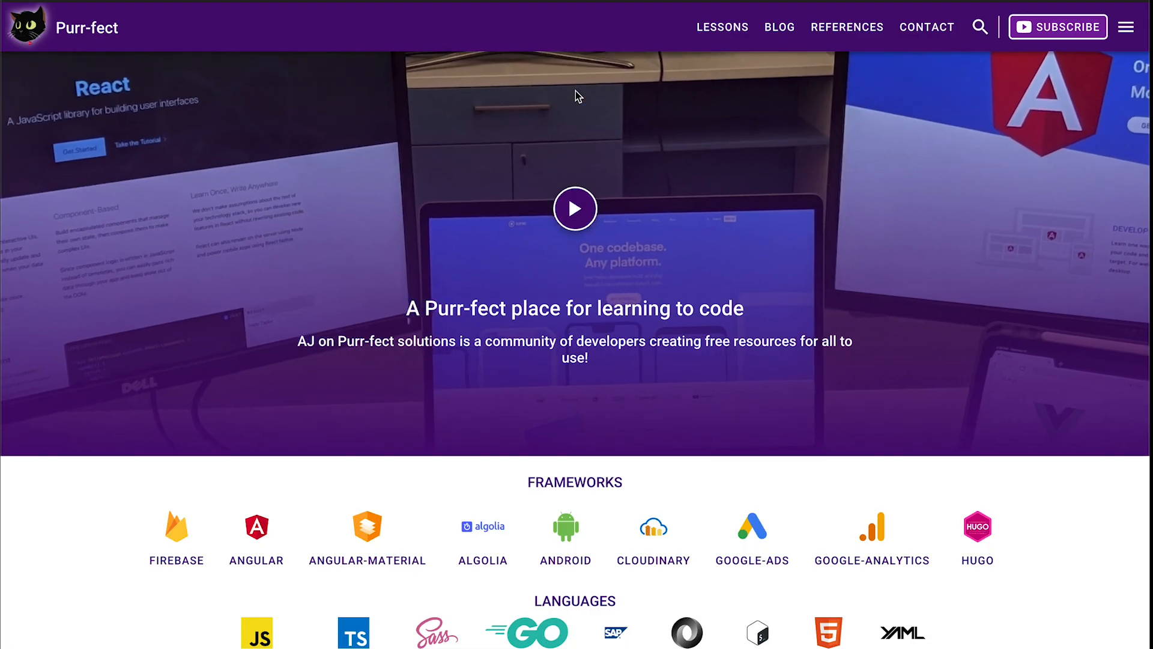
scroll(576, 96, "down", 4)
scroll(576, 91, "down", 5)
scroll(569, 151, "down", 3)
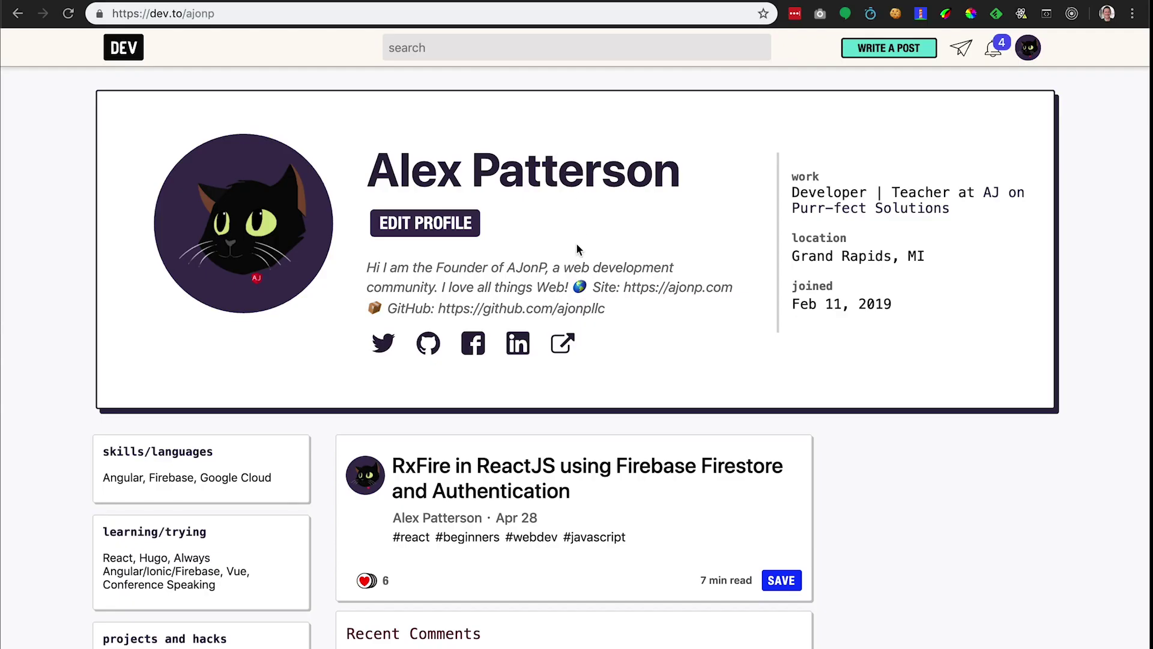
scroll(577, 248, "down", 2)
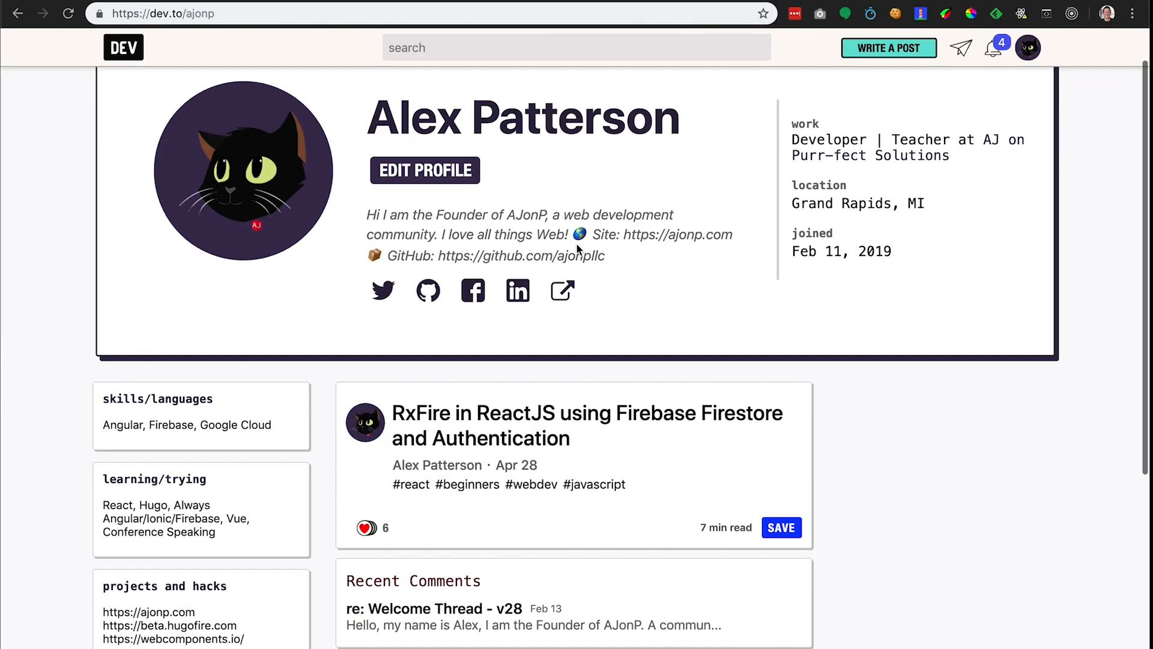
scroll(578, 250, "down", 2)
scroll(577, 250, "down", 1)
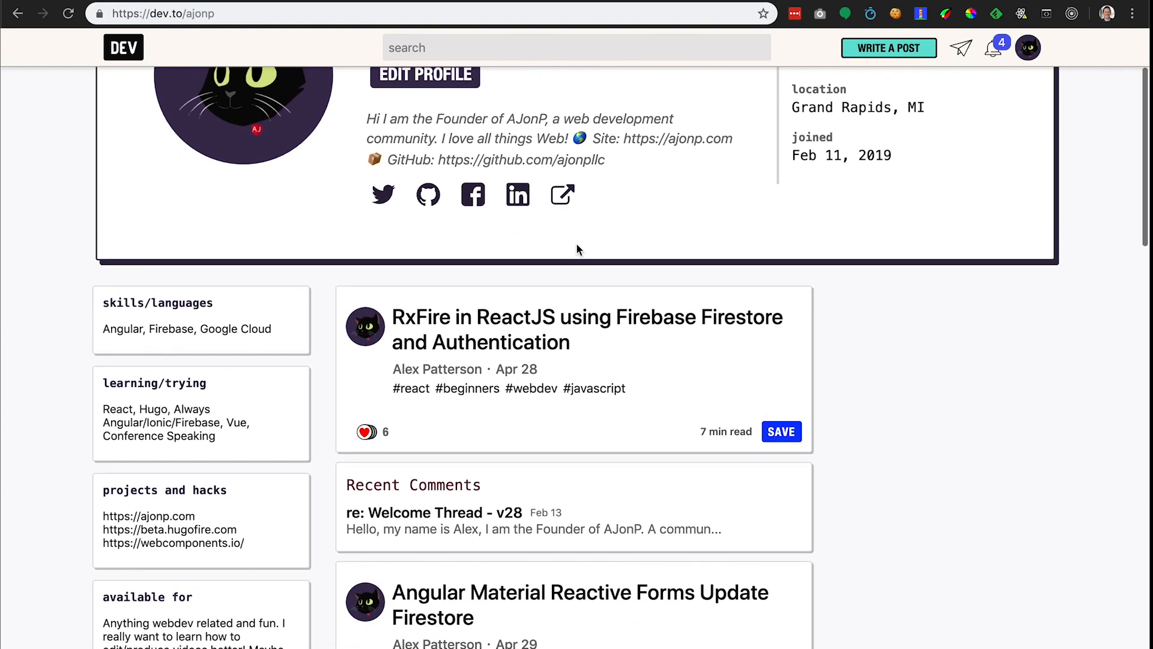